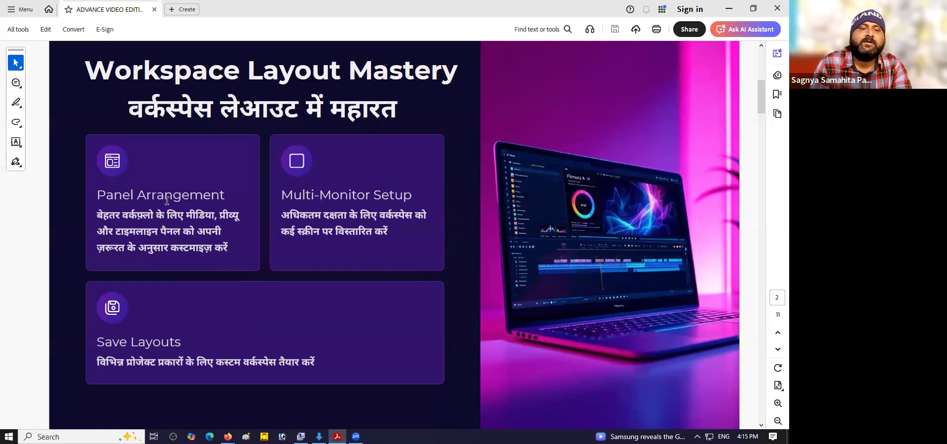
pyautogui.moveTo(89, 75); pyautogui.dragTo(239, 83)
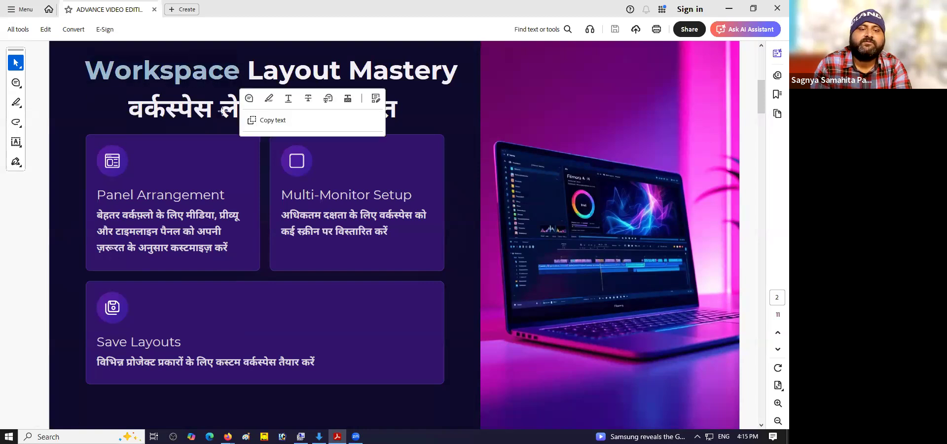
pyautogui.click(154, 215)
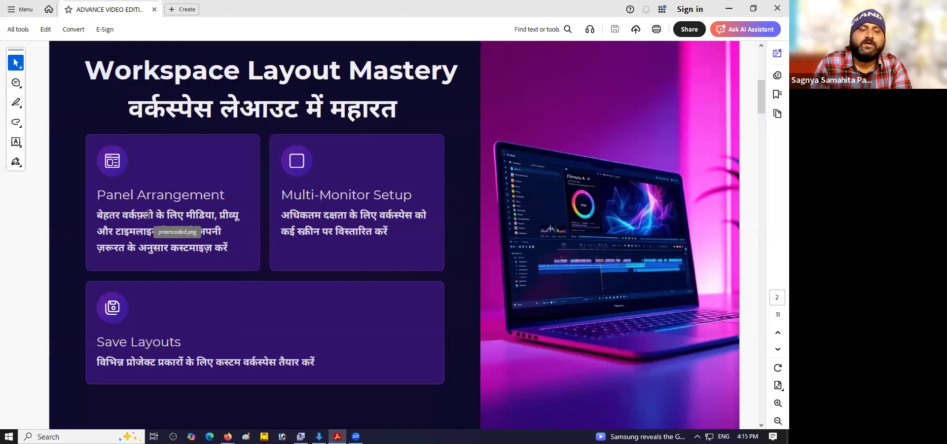
pyautogui.doubleClick(155, 214)
pyautogui.click(177, 174)
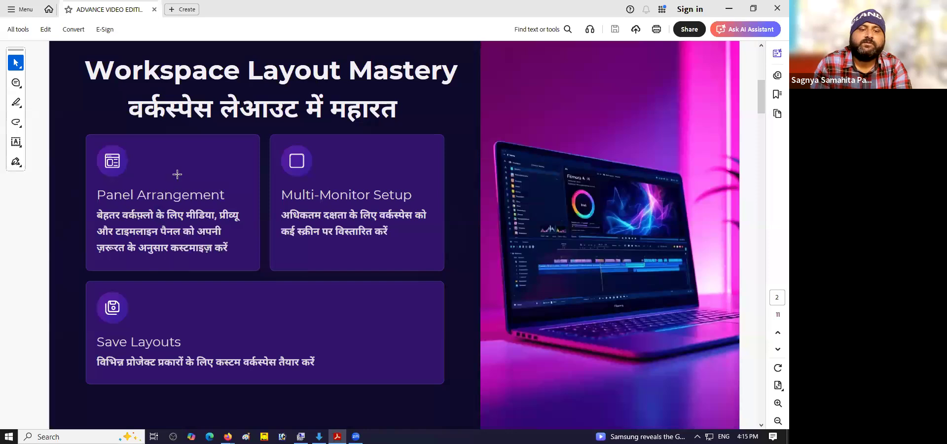
pyautogui.click(177, 174)
pyautogui.click(309, 88)
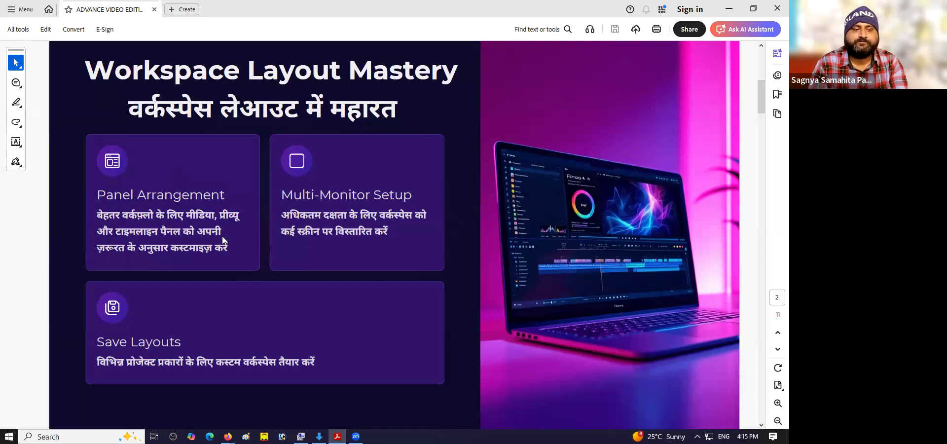
# Switch to Wondershare Filmora, create a new project and bring its editing workspace to the front
pyautogui.press('super+d')
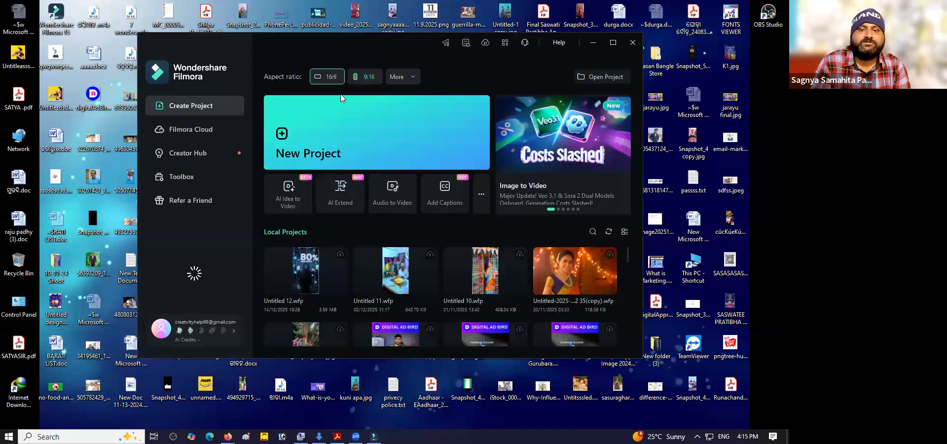
pyautogui.click(369, 128)
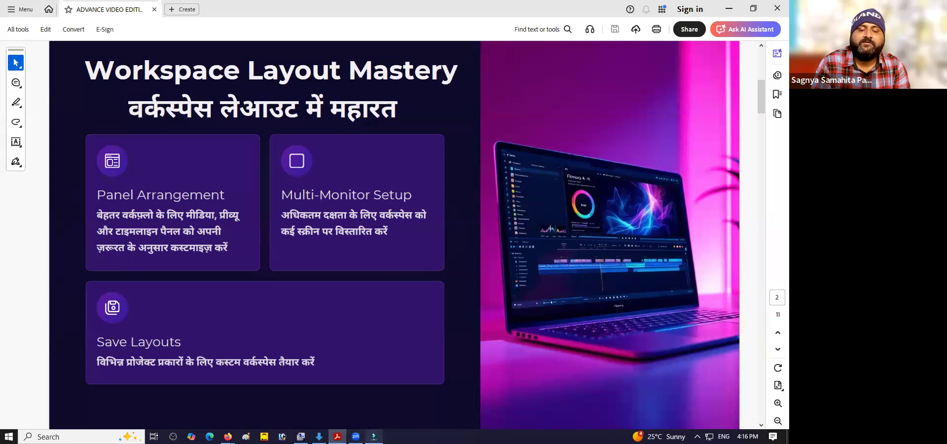
pyautogui.click(373, 436)
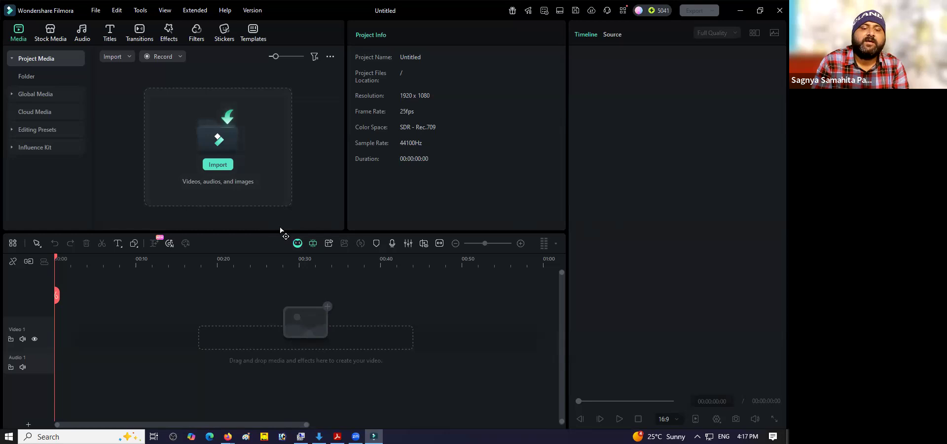
# Resize the workspace panels by reducing the timeline height, narrowing the media area and widening the preview, cancelling any import dialog that opens
pyautogui.moveTo(269, 232); pyautogui.dragTo(292, 256)
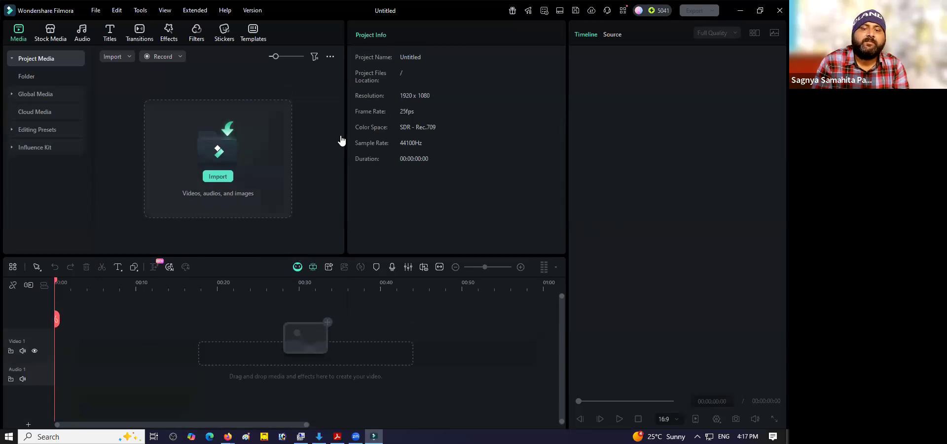
pyautogui.moveTo(346, 132); pyautogui.dragTo(419, 168)
pyautogui.moveTo(342, 166)
pyautogui.mouseDown()
pyautogui.moveTo(237, 168)
pyautogui.moveTo(383, 165)
pyautogui.moveTo(339, 161)
pyautogui.mouseUp()
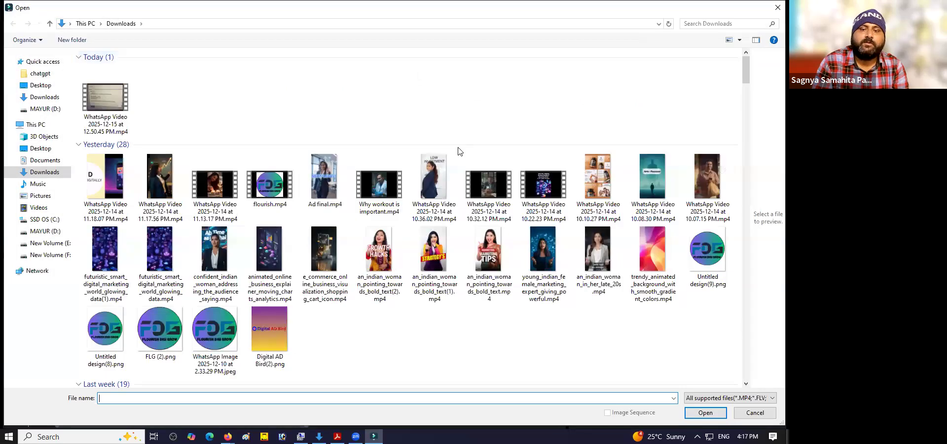
pyautogui.press('Escape')
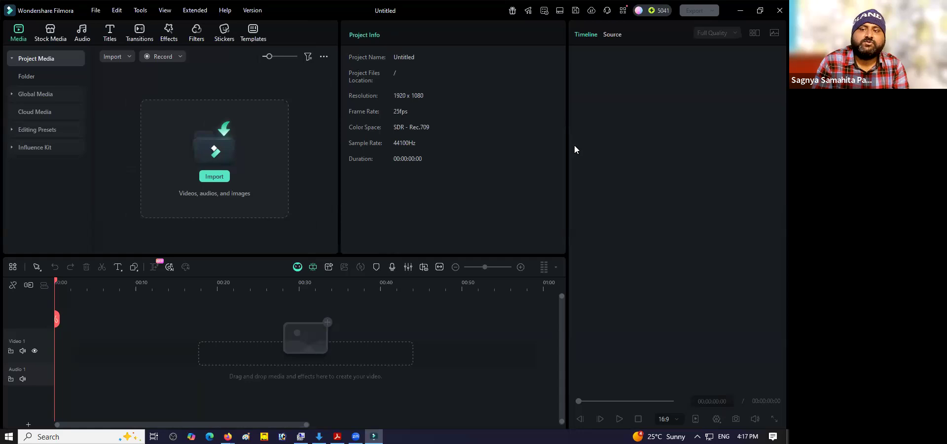
pyautogui.moveTo(566, 126); pyautogui.dragTo(532, 154)
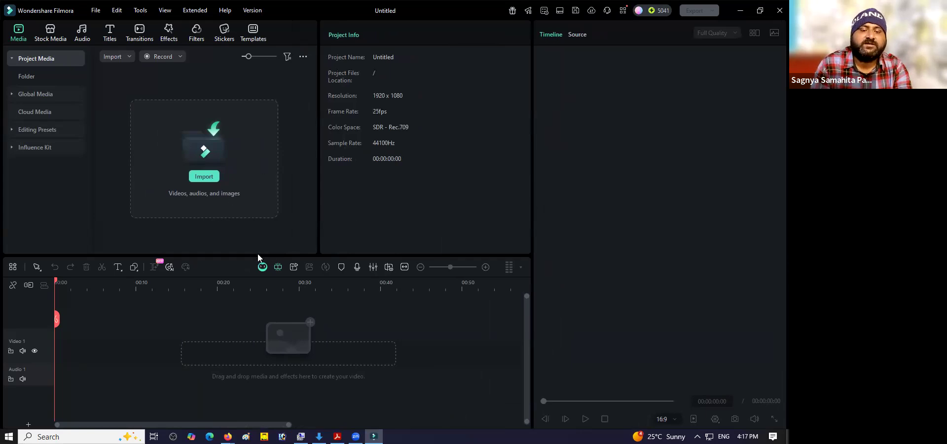
pyautogui.click(317, 168)
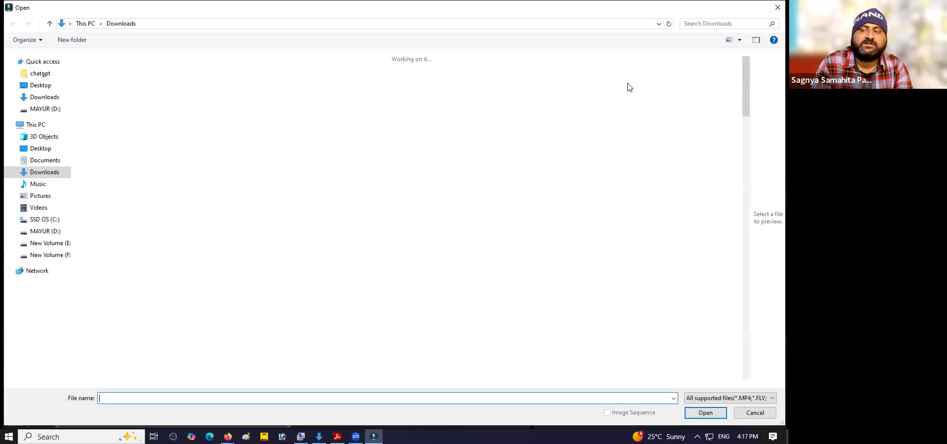
pyautogui.click(776, 9)
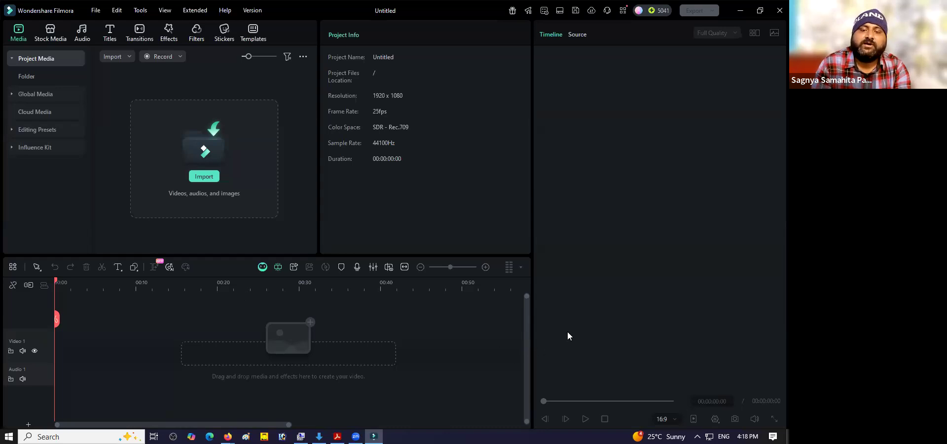
# Import WhatsApp Video 2025-12-14 at 11.17.56 PM.mp4 from Downloads and add it to the start of the Video 1 track
pyautogui.click(204, 176)
pyautogui.doubleClick(154, 186)
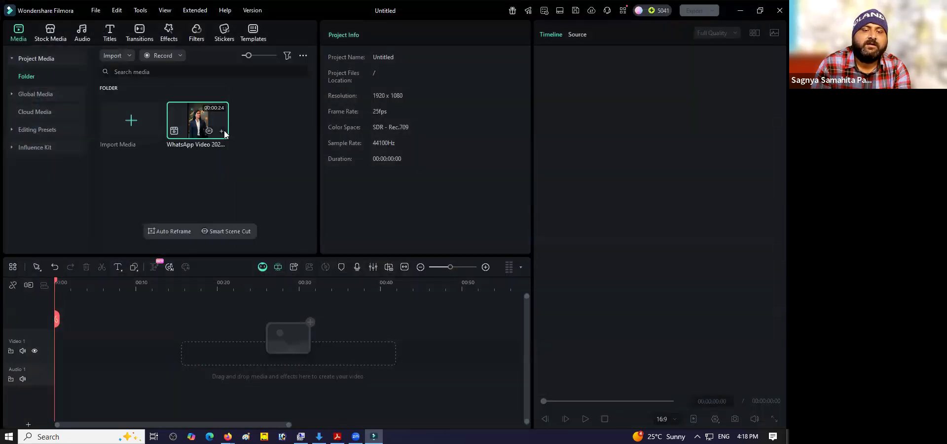
pyautogui.click(223, 131)
pyautogui.click(424, 234)
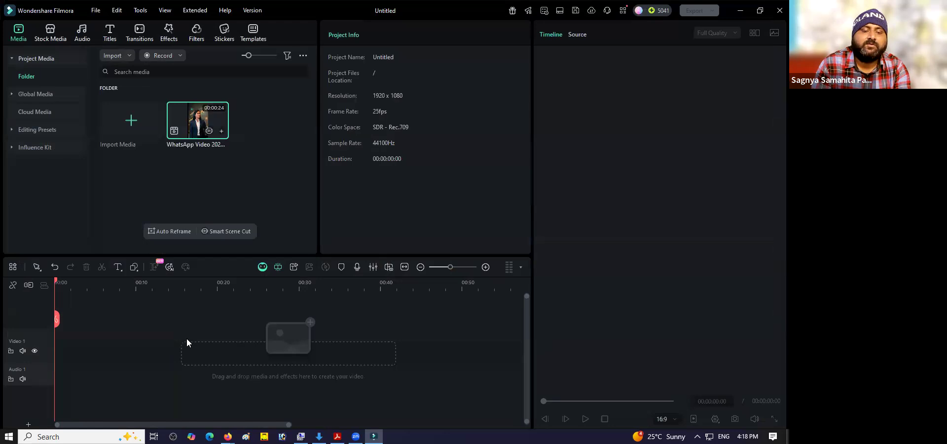
pyautogui.click(222, 130)
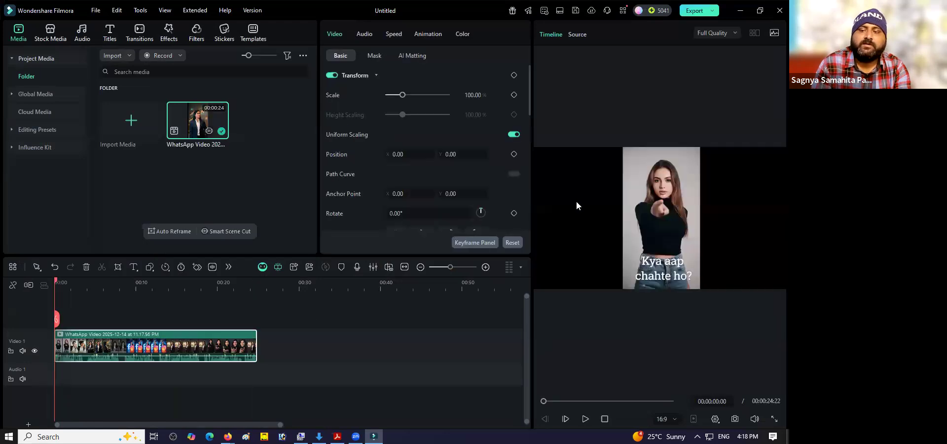
# Narrow the preview area, and float the clip settings and Timeline preview panels in turn, docking each back in its original place
pyautogui.moveTo(530, 184); pyautogui.dragTo(571, 185)
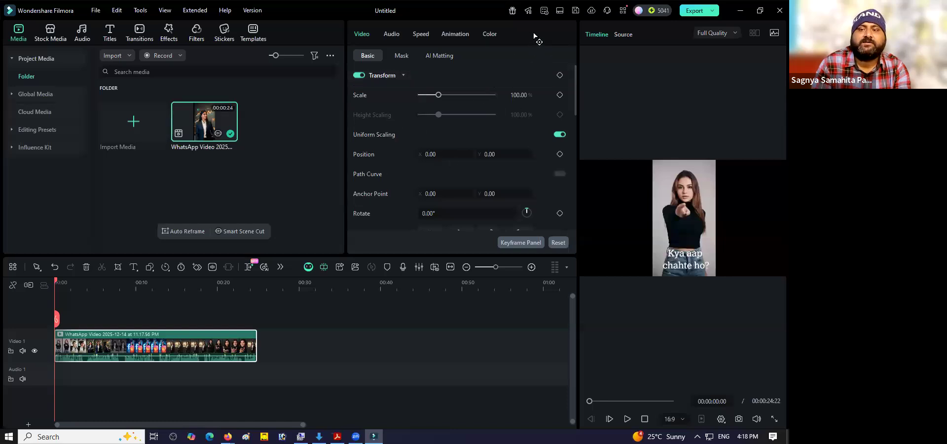
pyautogui.moveTo(581, 56); pyautogui.dragTo(300, 122)
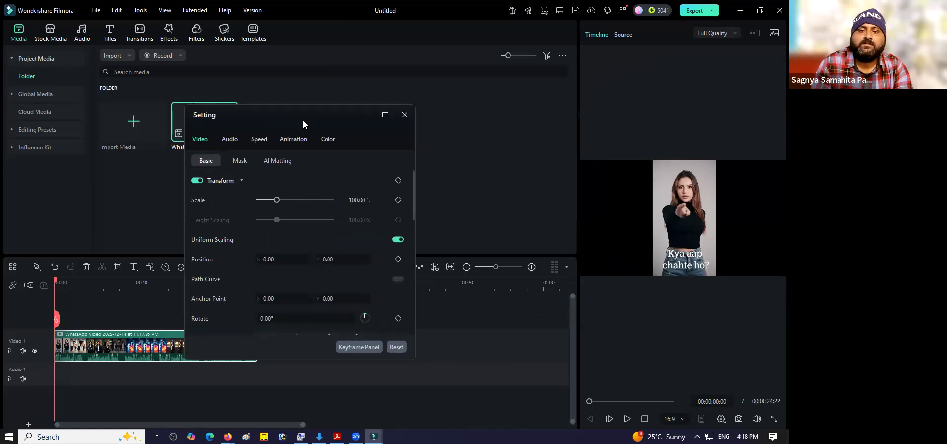
pyautogui.moveTo(307, 118); pyautogui.dragTo(423, 49)
pyautogui.click(456, 34)
pyautogui.moveTo(514, 37); pyautogui.dragTo(351, 79)
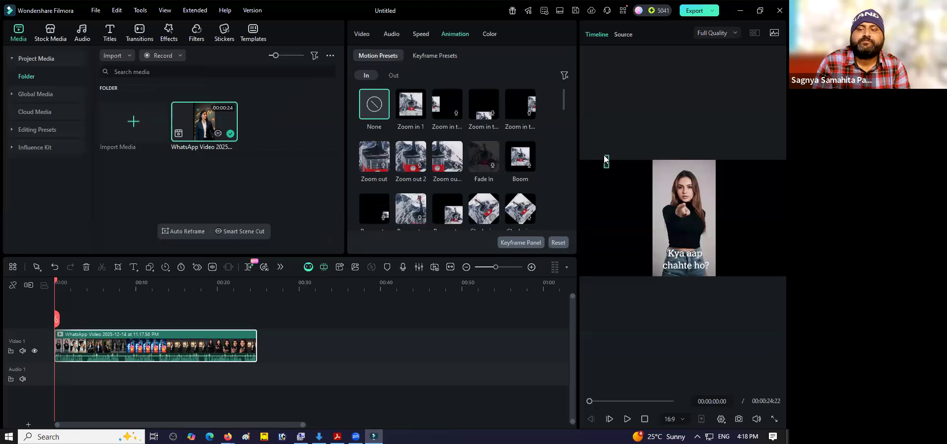
pyautogui.moveTo(640, 48); pyautogui.dragTo(212, 60)
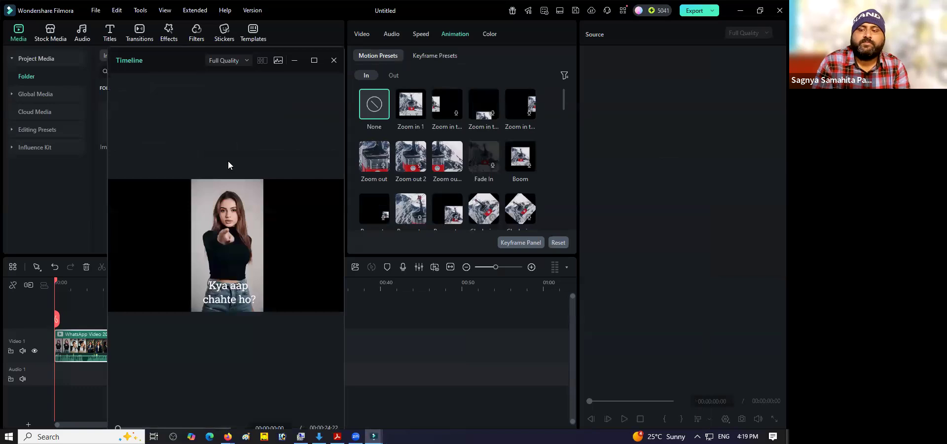
pyautogui.moveTo(168, 54); pyautogui.dragTo(642, 34)
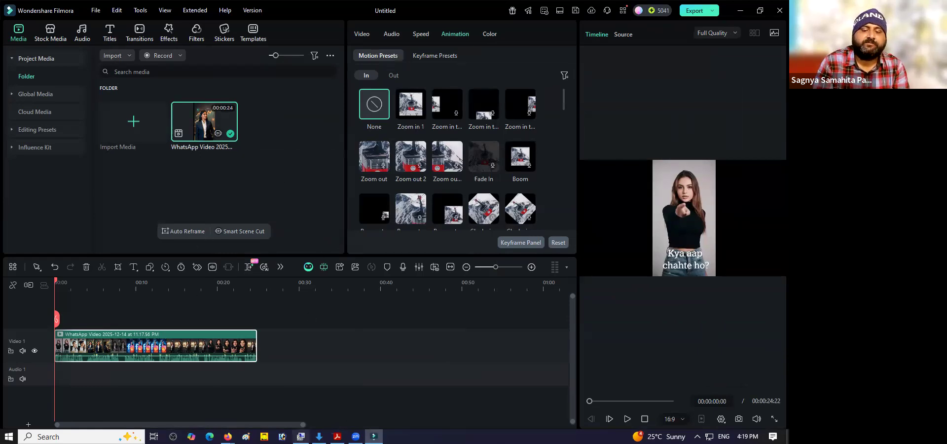
# Switch to Adobe Acrobat to review the Save Layouts section of the Workspace Layout Mastery slide, and return to Filmora with the clip selected
pyautogui.click(338, 436)
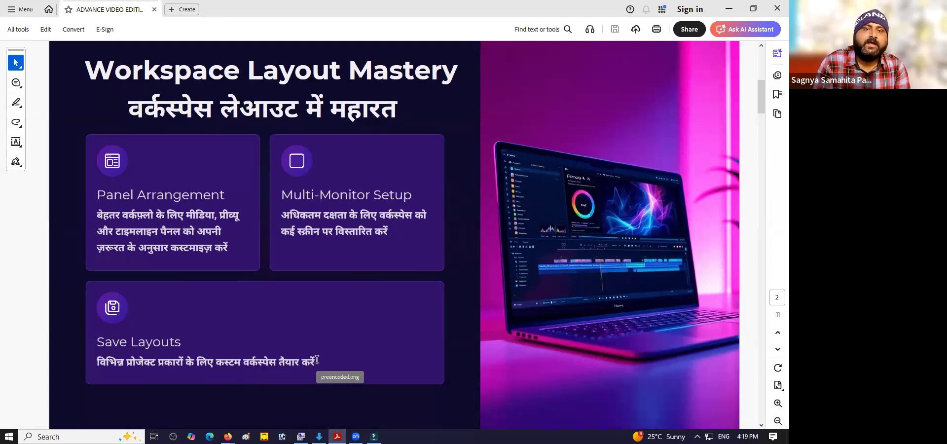
pyautogui.click(374, 436)
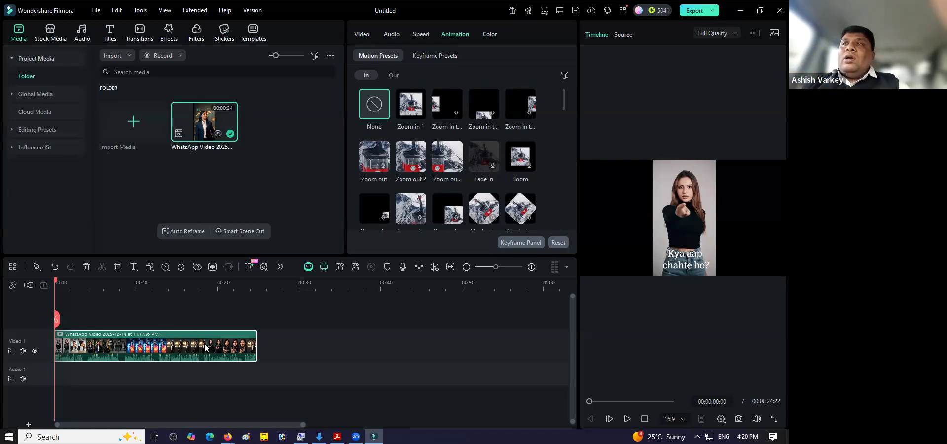
pyautogui.click(79, 377)
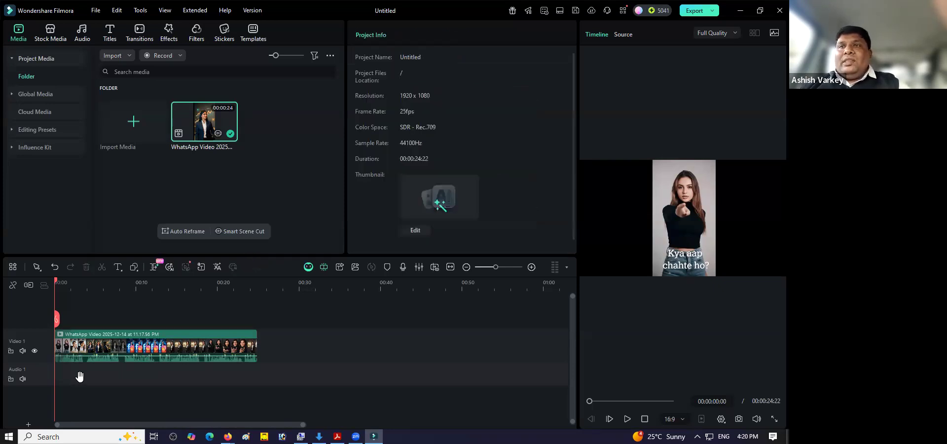
pyautogui.click(94, 337)
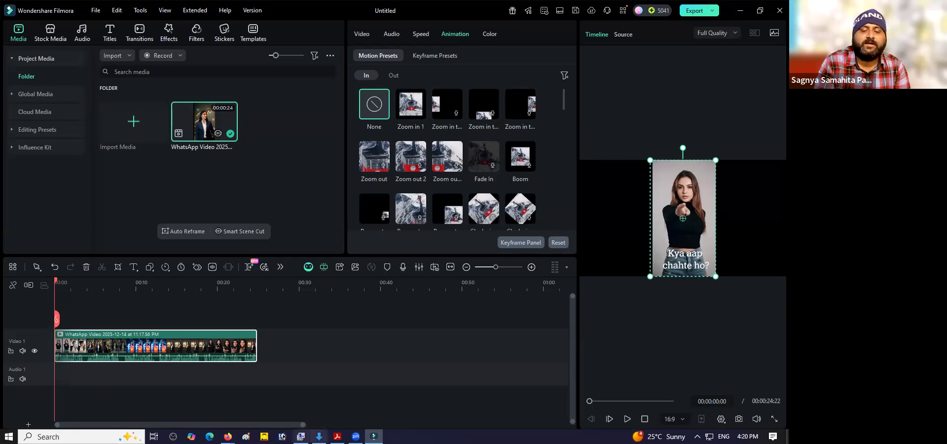
pyautogui.click(337, 436)
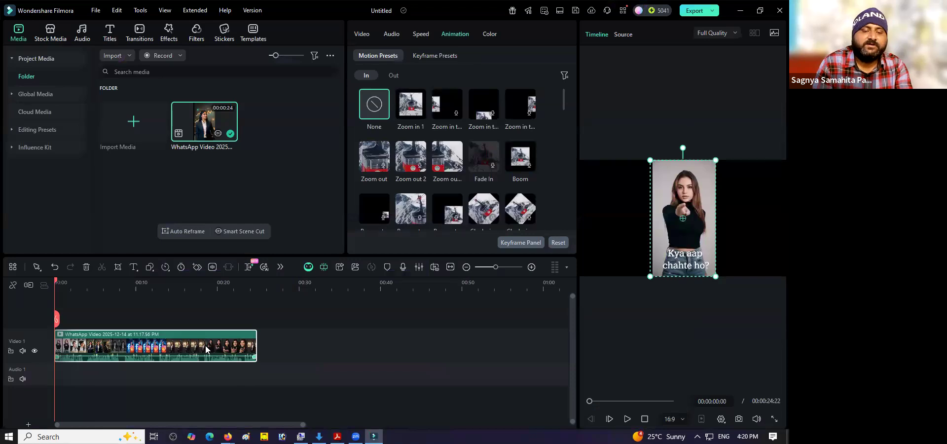
# Preview the clip at about 00:00:05:13 and return the playhead to the start of the timeline
pyautogui.click(99, 285)
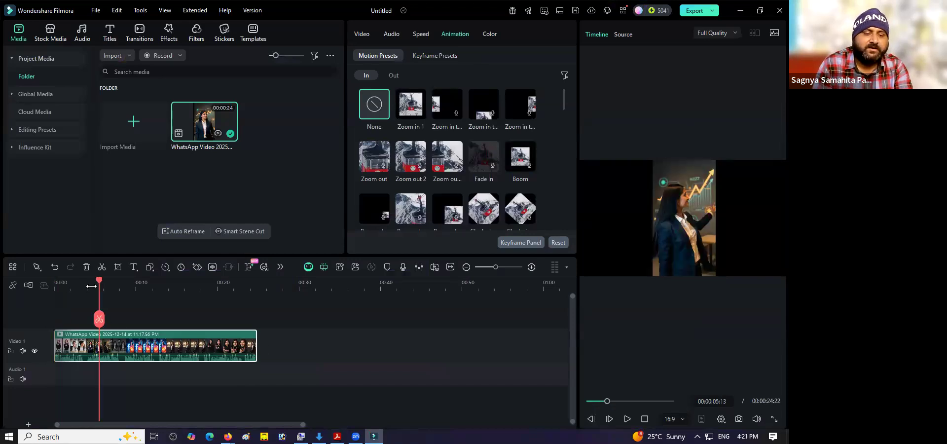
pyautogui.moveTo(98, 282); pyautogui.dragTo(7, 282)
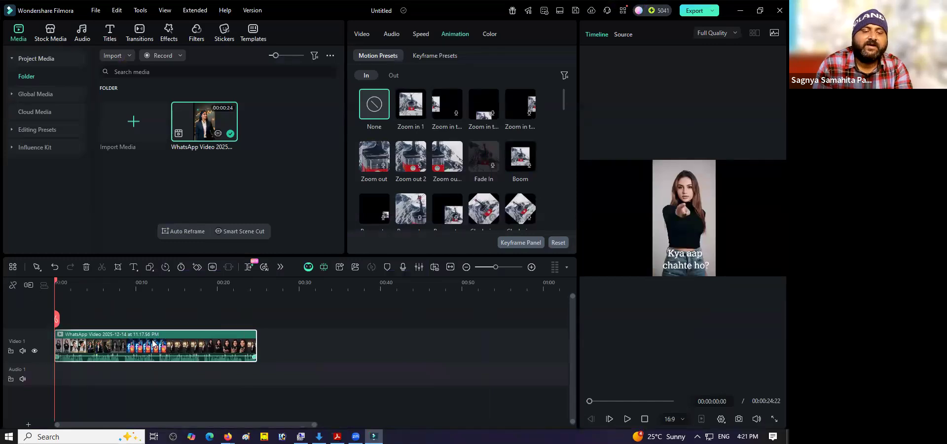
# Hide and show the Video 1 track again, and mute and unmute its audio
pyautogui.click(34, 351)
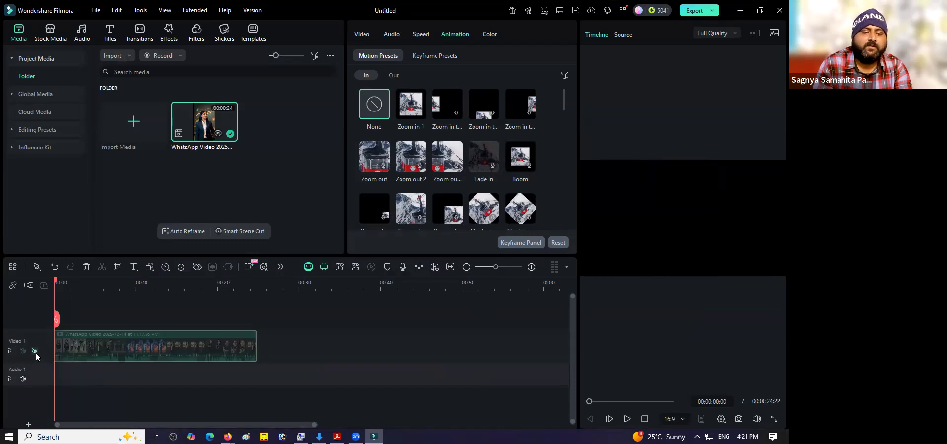
pyautogui.click(35, 351)
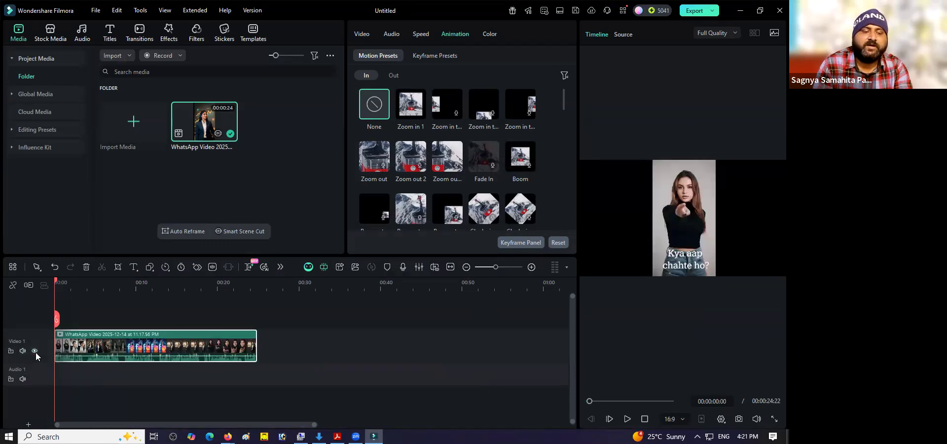
pyautogui.click(23, 351)
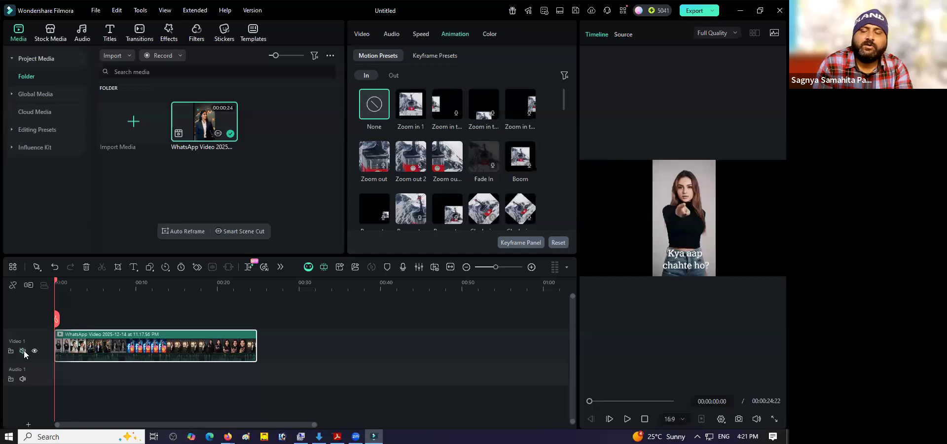
pyautogui.click(23, 350)
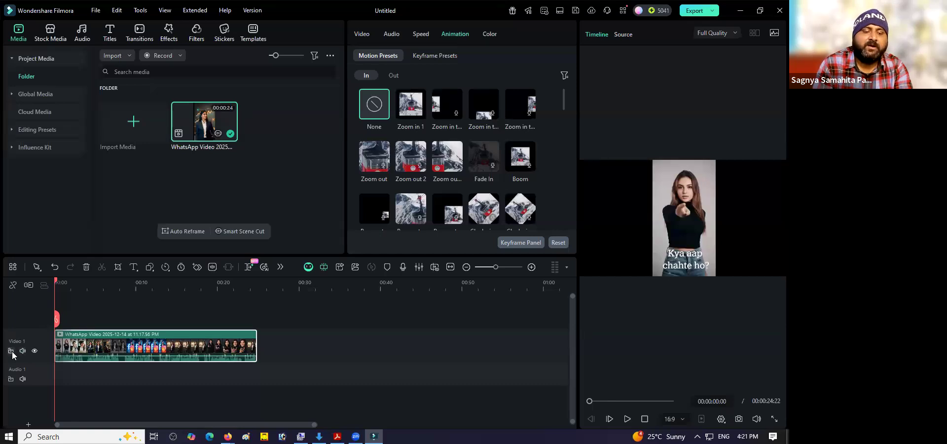
# Lock the Video 1 track, move the playhead to about 00:00:15:21, and unlock the track
pyautogui.click(11, 351)
pyautogui.click(125, 287)
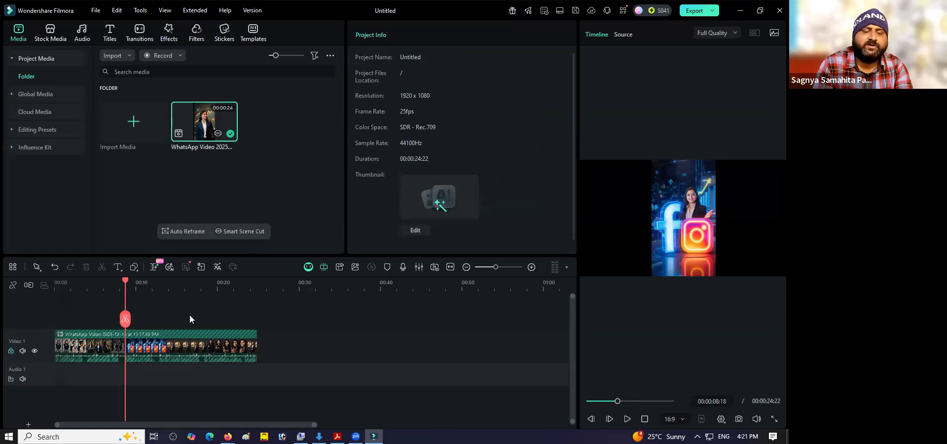
pyautogui.moveTo(190, 314); pyautogui.dragTo(184, 320)
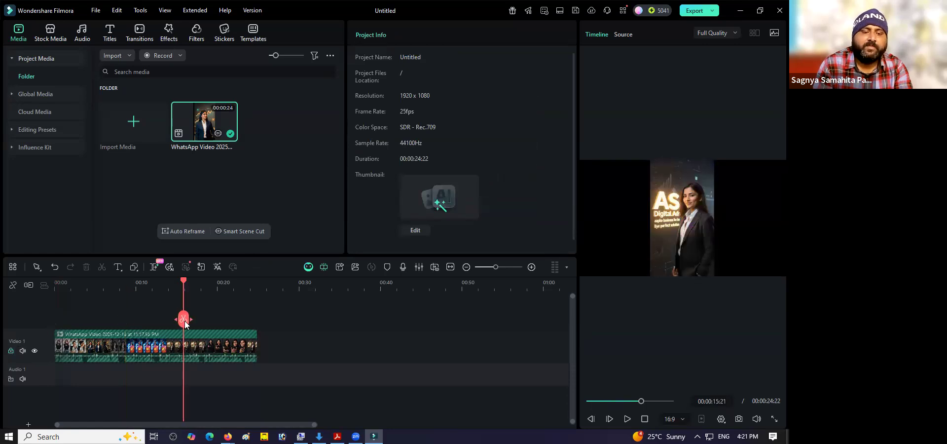
pyautogui.click(12, 352)
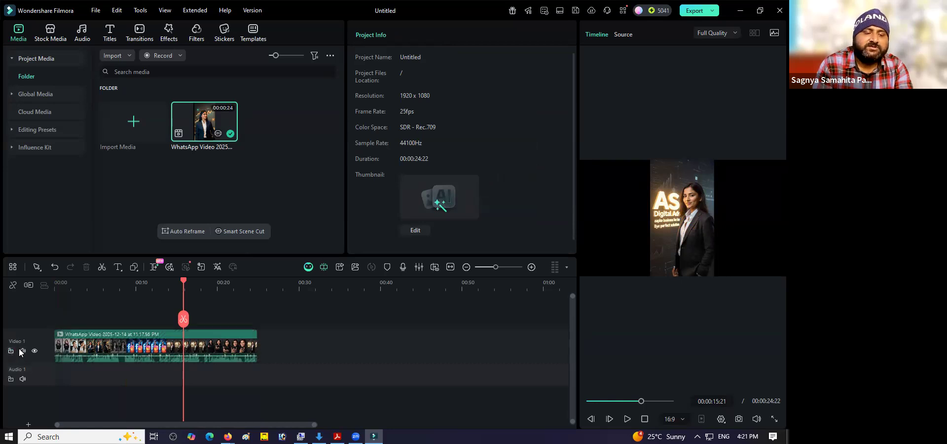
# Add the WhatsApp video from the media library to a new track above Video 1, starting at the beginning of the timeline
pyautogui.click(68, 350)
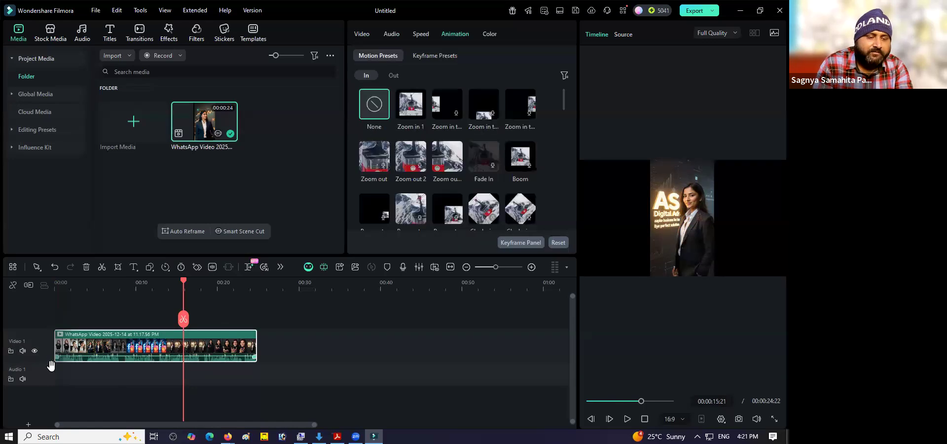
pyautogui.click(39, 378)
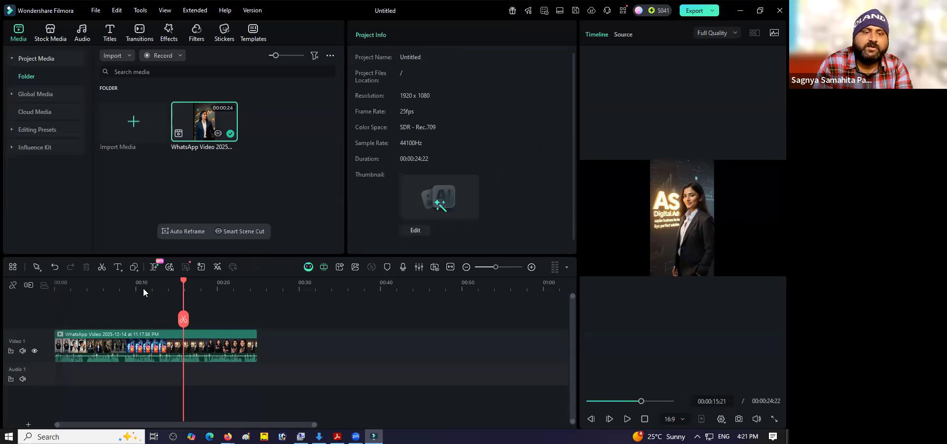
pyautogui.moveTo(202, 124); pyautogui.dragTo(56, 313)
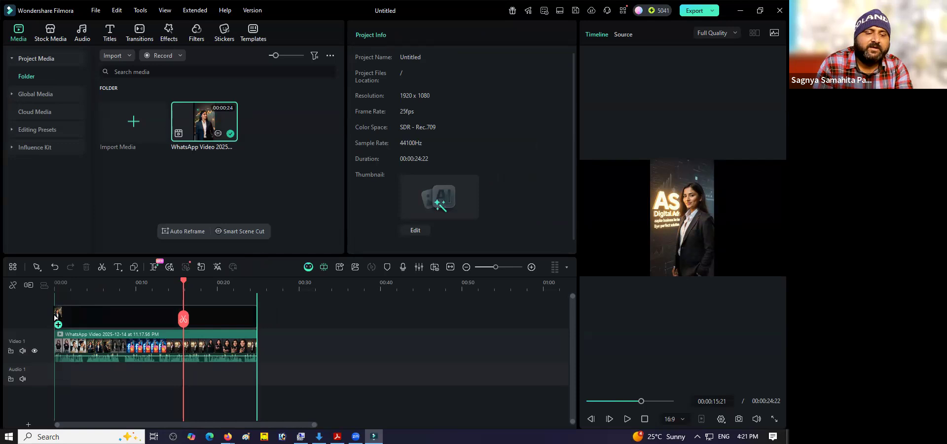
pyautogui.click(436, 231)
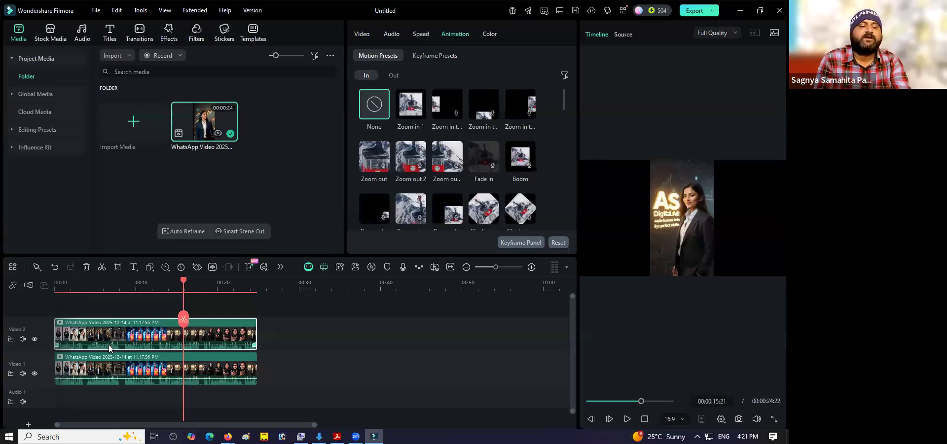
# Lock the Video 2 track and split the Video 1 clip at about 00:00:03:14
pyautogui.click(92, 366)
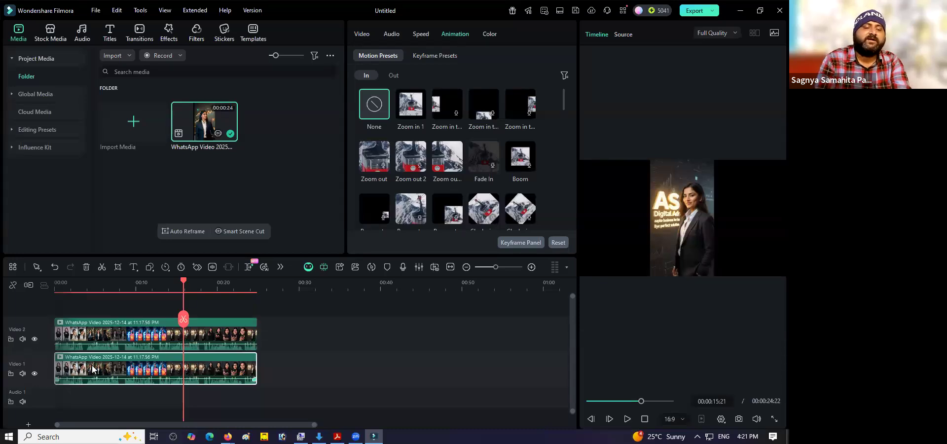
pyautogui.click(89, 331)
pyautogui.click(11, 339)
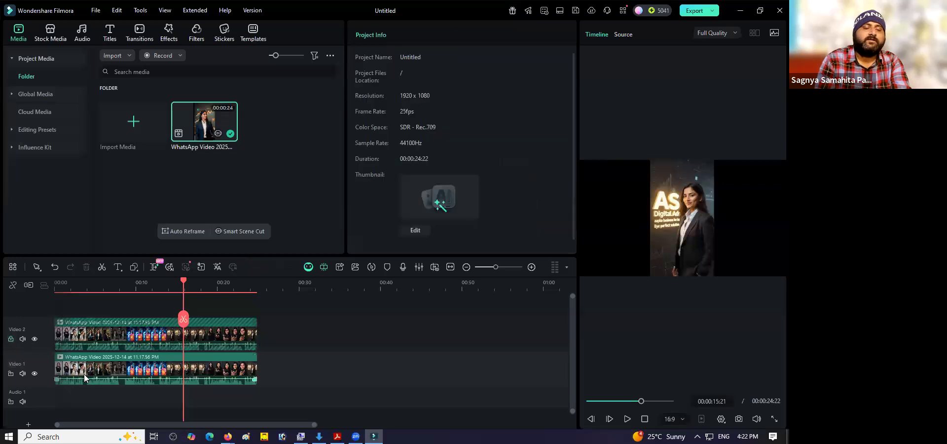
pyautogui.click(83, 288)
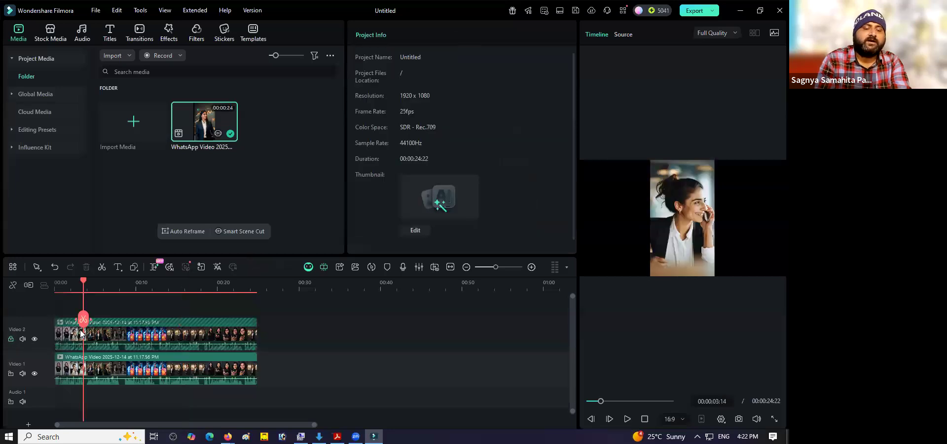
pyautogui.click(83, 321)
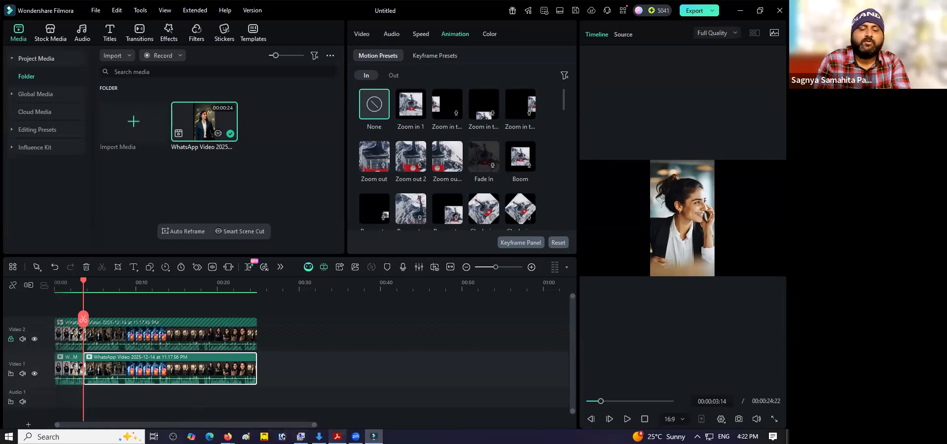
# Switch to Adobe Acrobat and advance from the Workspace Layout Mastery slide to read the Timeline Management Essentials slide
pyautogui.press('super+shift+s')
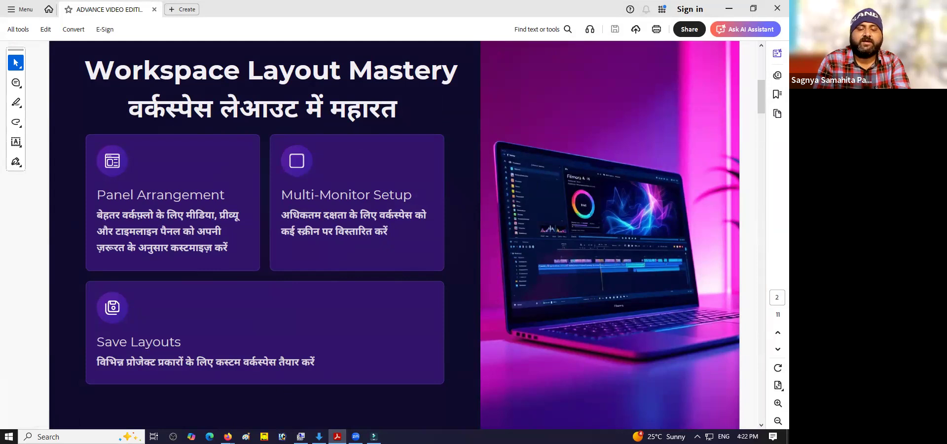
pyautogui.click(374, 436)
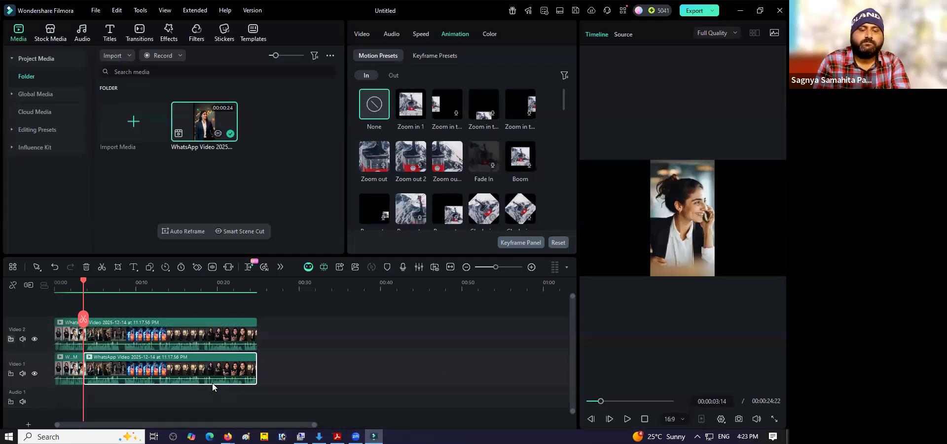
pyautogui.click(337, 436)
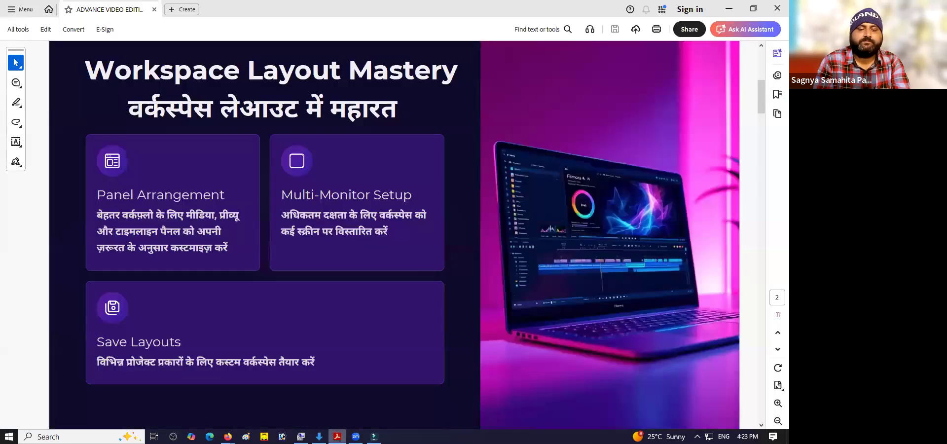
pyautogui.click(761, 423)
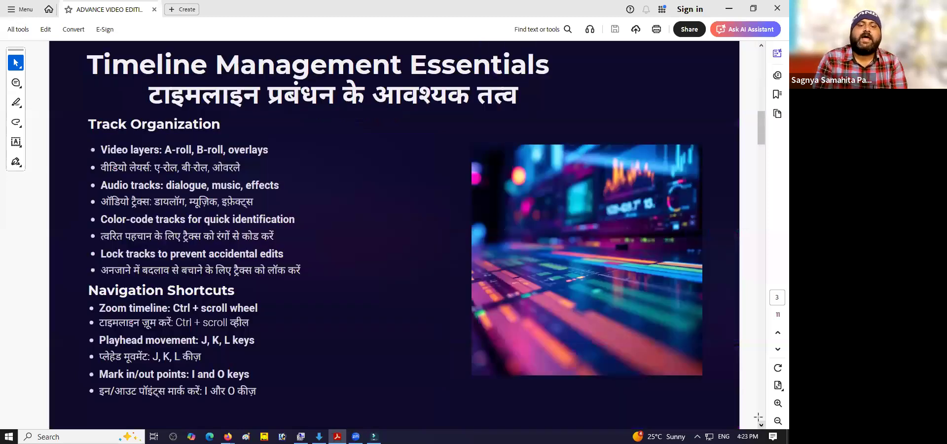
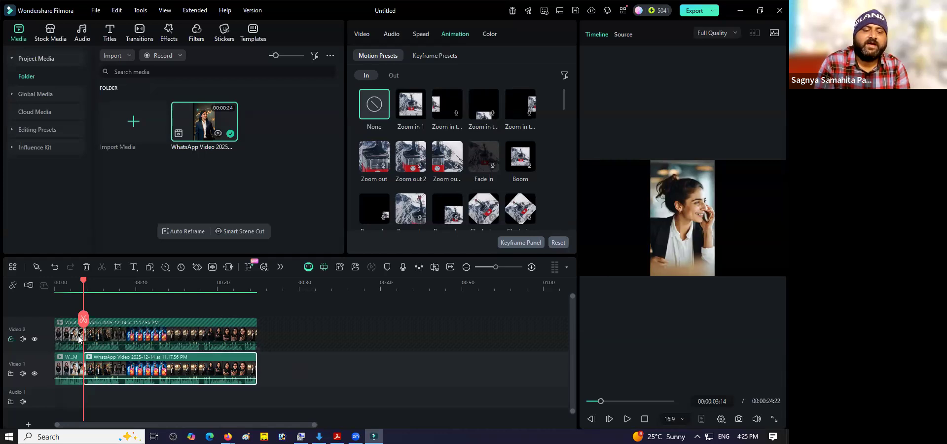
# In Filmora, select the short opening segment and the longer second segment of Video 1 in turn to compare them
pyautogui.click(74, 372)
pyautogui.click(93, 373)
pyautogui.click(73, 364)
pyautogui.click(101, 369)
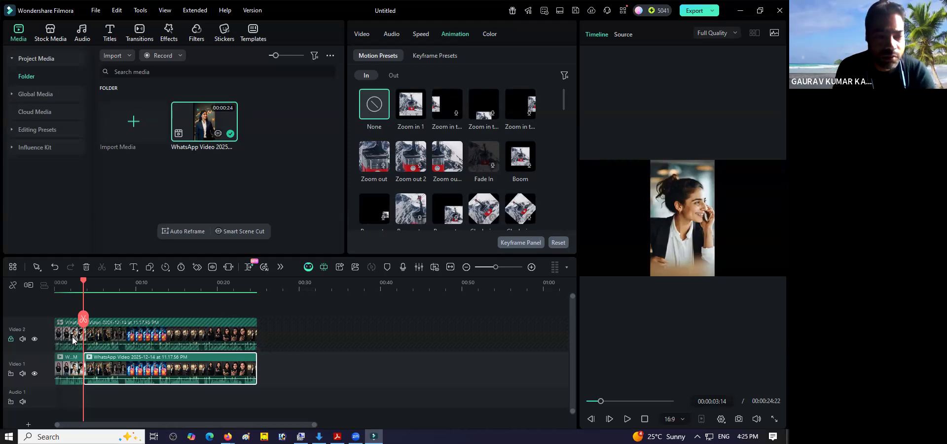
pyautogui.click(72, 372)
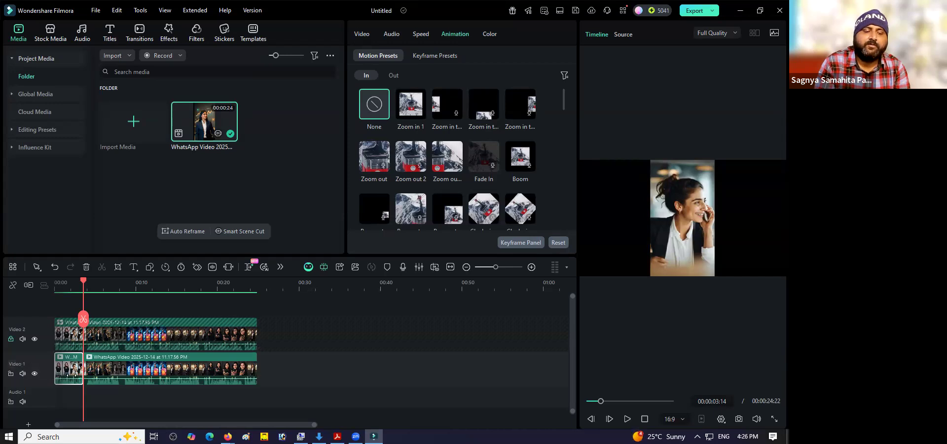
pyautogui.click(97, 369)
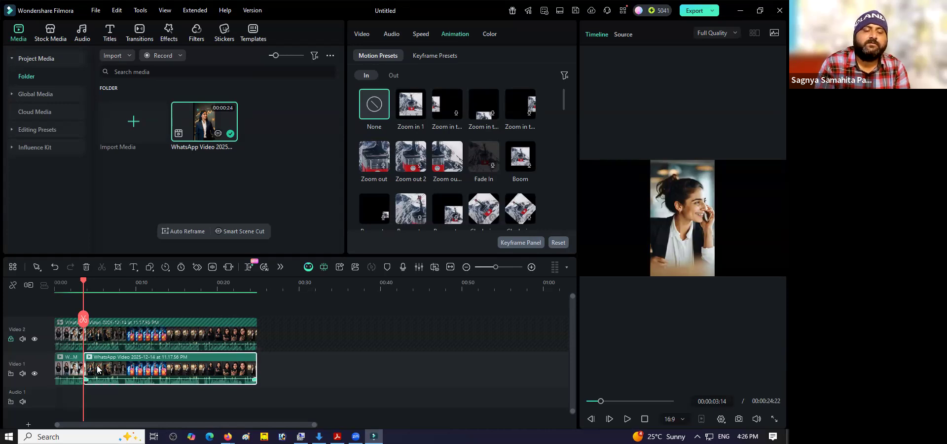
pyautogui.click(76, 369)
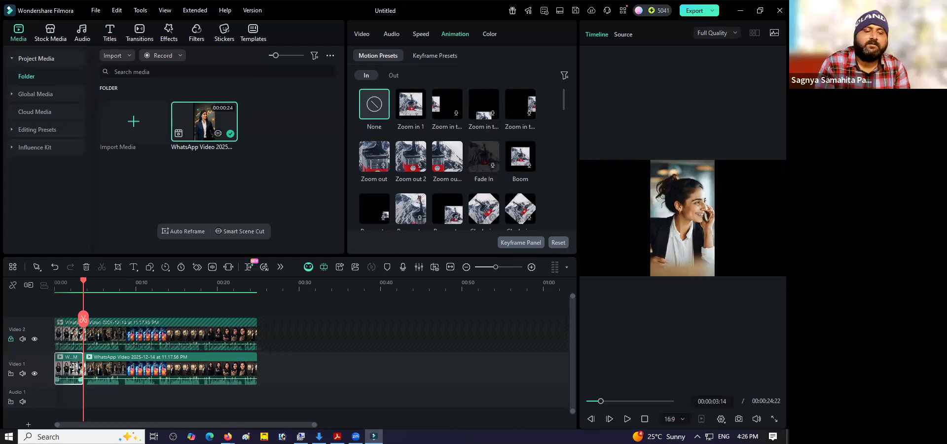
pyautogui.click(102, 366)
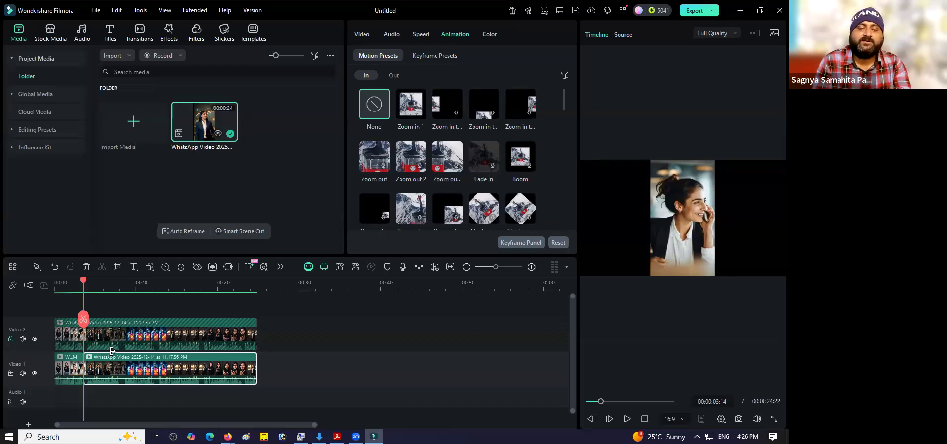
pyautogui.click(68, 366)
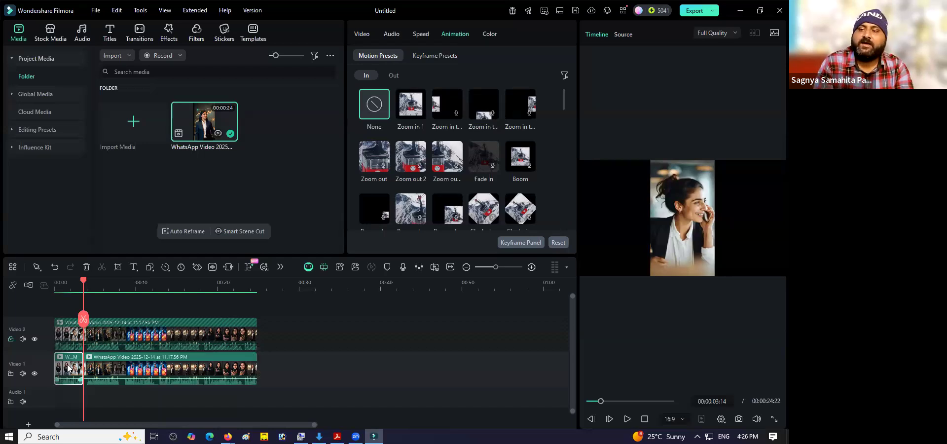
pyautogui.click(109, 376)
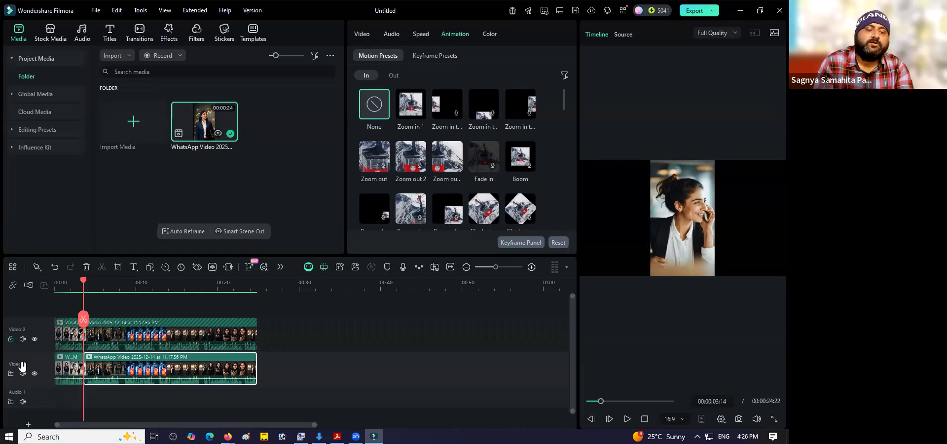
pyautogui.click(63, 375)
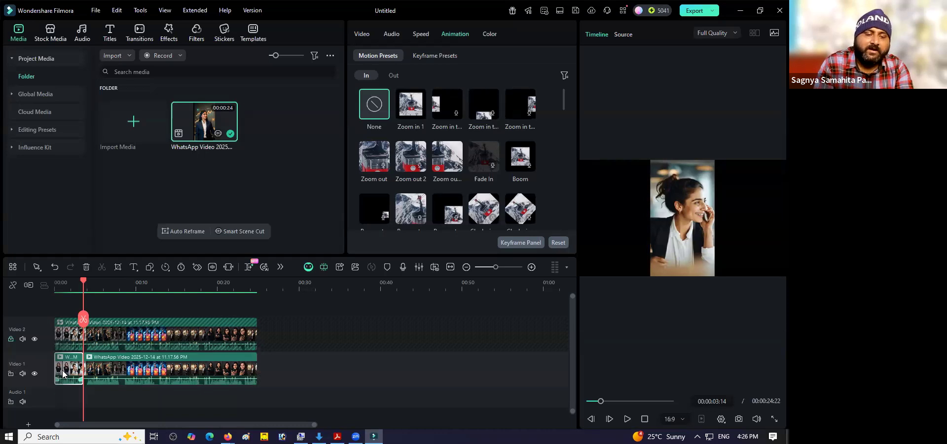
pyautogui.click(105, 368)
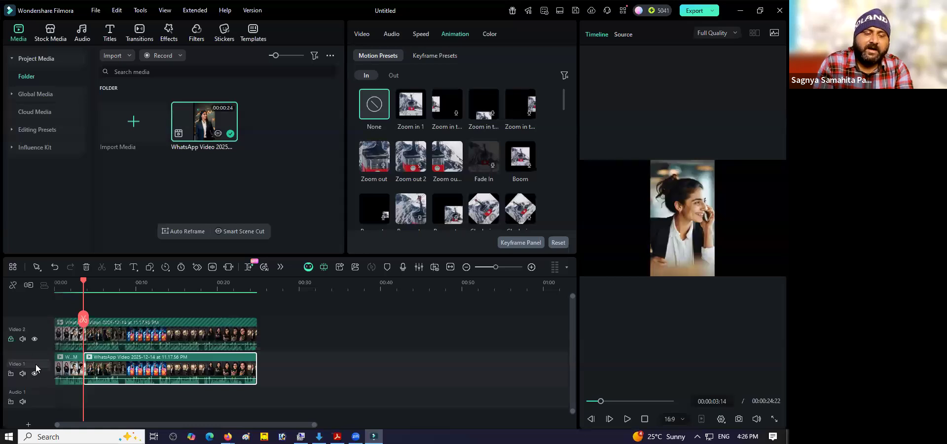
pyautogui.click(64, 372)
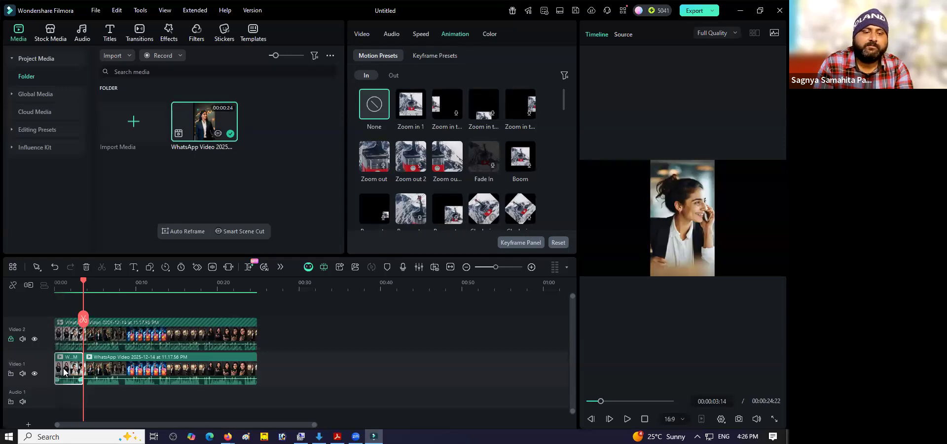
pyautogui.click(100, 371)
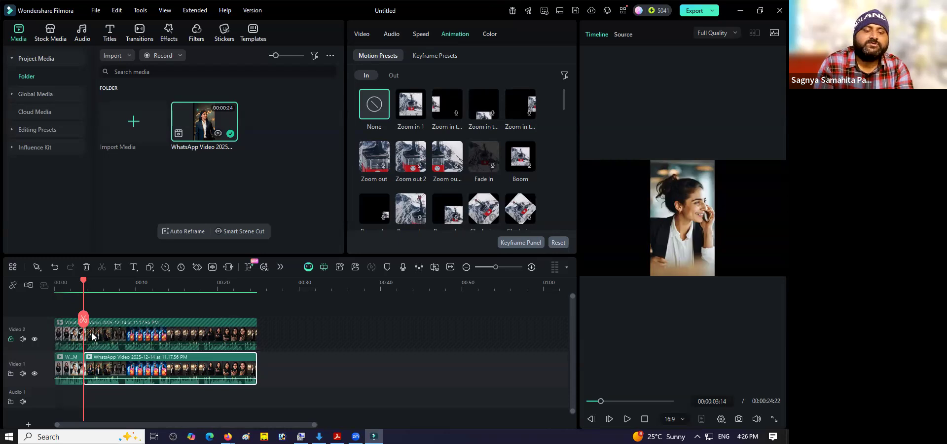
# Split the remaining Video 1 clip at about 00:00:11:03 and again at about 00:00:17:14
pyautogui.click(145, 291)
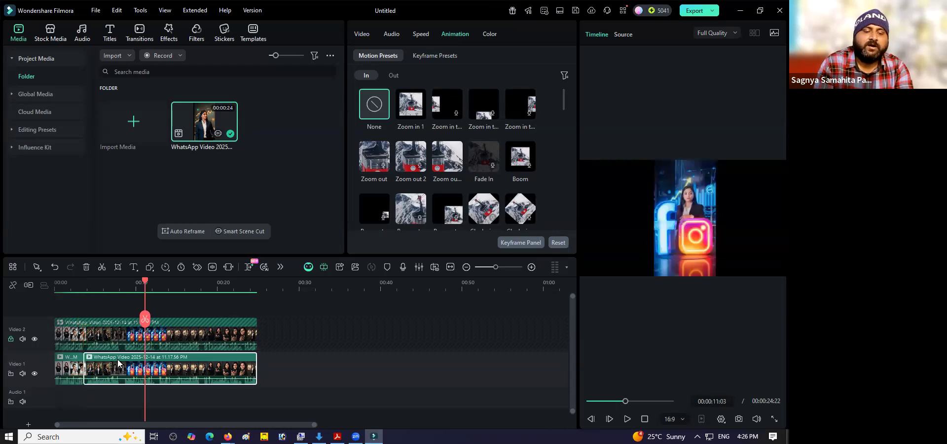
pyautogui.click(145, 320)
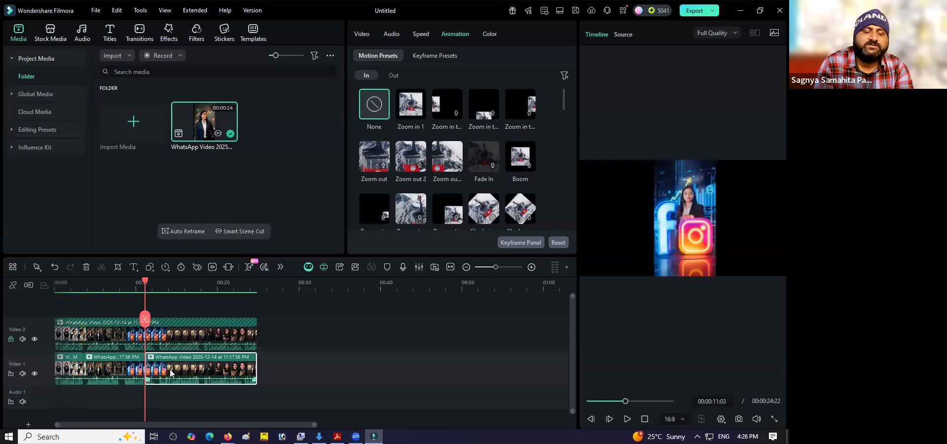
pyautogui.click(198, 299)
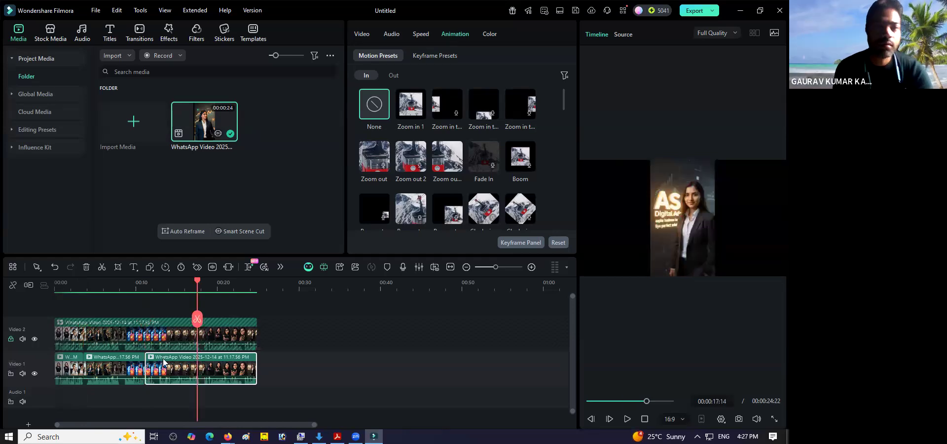
pyautogui.click(197, 319)
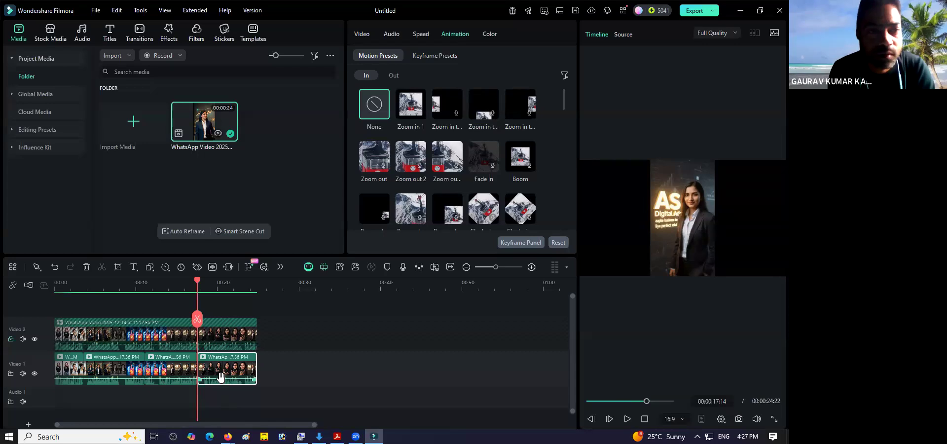
# Switch to Adobe Acrobat to check the Timeline Management Essentials slide, and return to Filmora
pyautogui.click(337, 436)
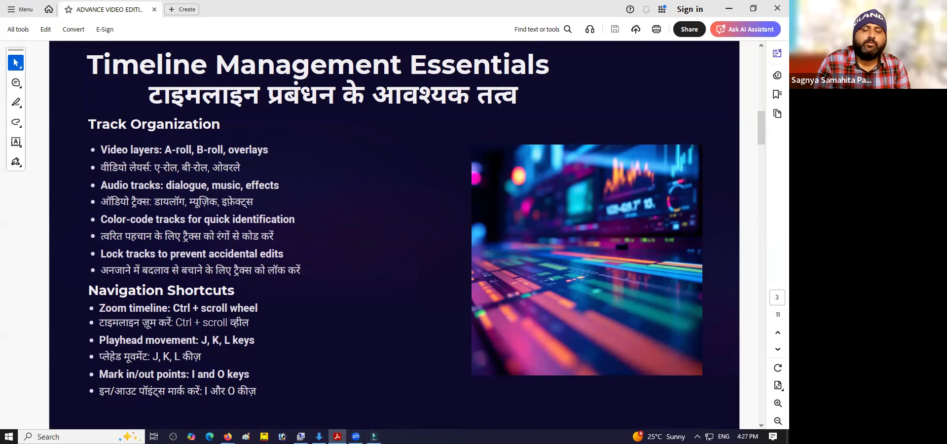
pyautogui.click(373, 436)
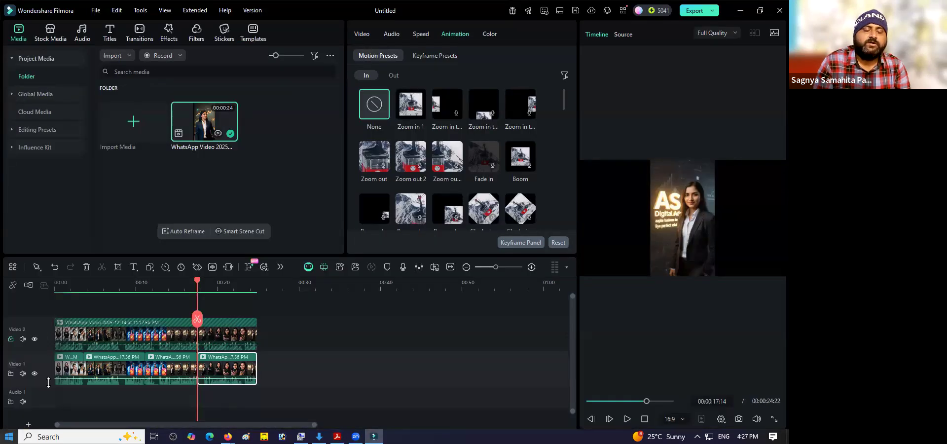
# Detach the audio from the second and third segments on the Video 1 track
pyautogui.rightClick(117, 371)
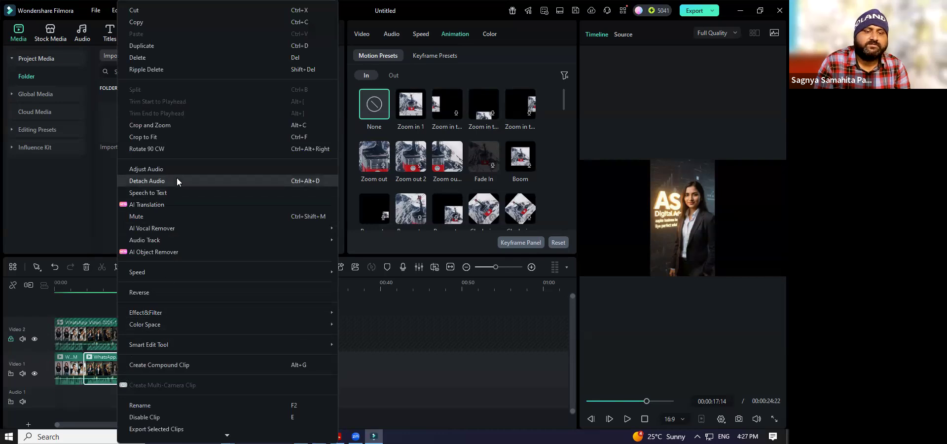
pyautogui.click(177, 181)
pyautogui.click(106, 399)
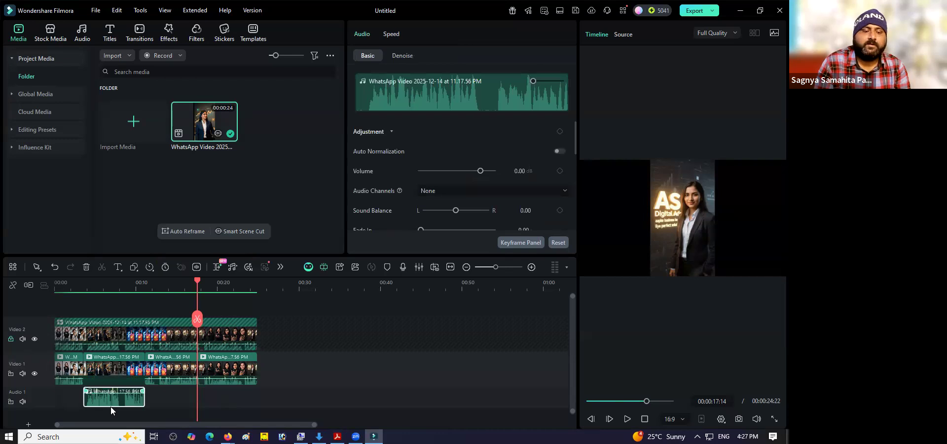
pyautogui.click(165, 374)
pyautogui.rightClick(165, 373)
pyautogui.click(207, 182)
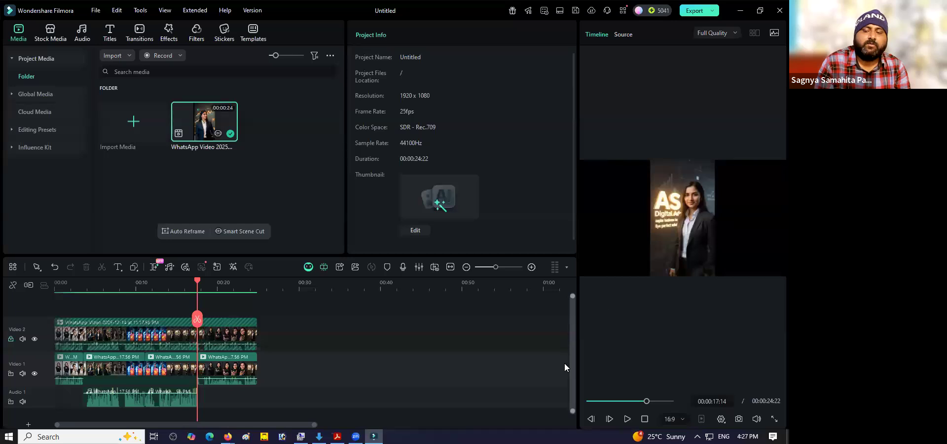
# Move the third segment's detached audio to a new track beneath the second segment's audio, and select the Audio 1 clip
pyautogui.scroll(-1, 565, 367)
pyautogui.moveTo(169, 389); pyautogui.dragTo(129, 416)
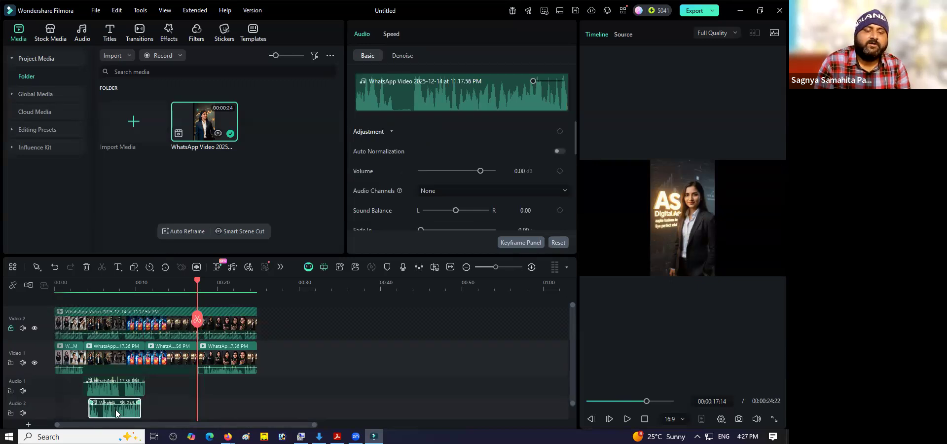
pyautogui.click(118, 389)
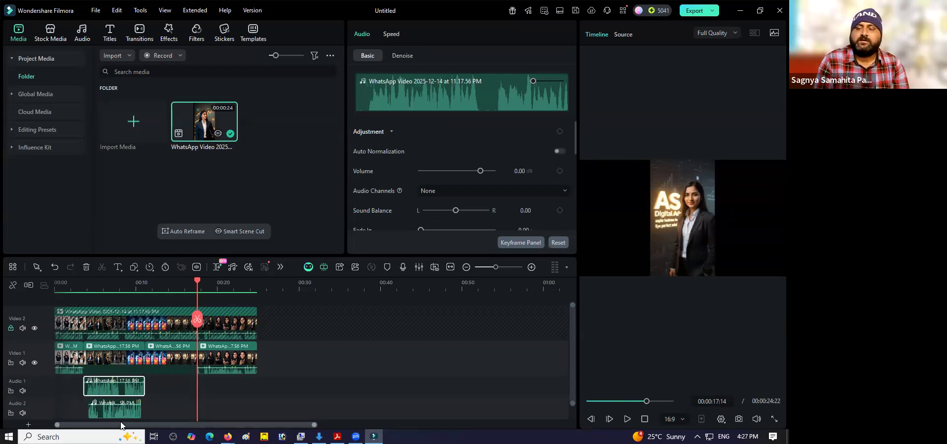
# Move the Audio 2 clip up to Audio 1, directly after the first audio clip, and select the first clip
pyautogui.click(117, 410)
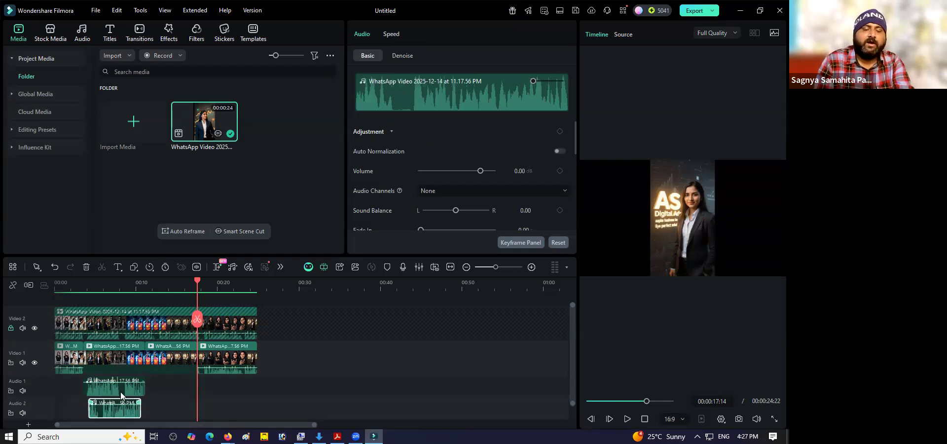
pyautogui.moveTo(138, 410); pyautogui.dragTo(149, 383)
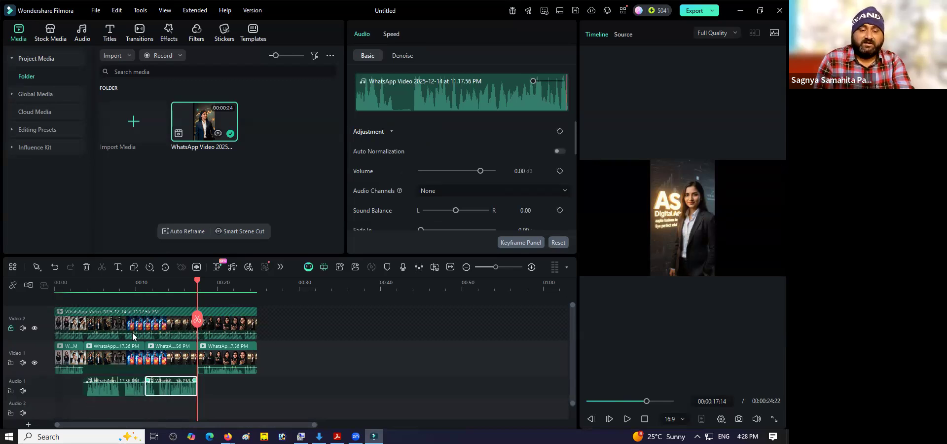
pyautogui.click(130, 285)
pyautogui.click(135, 394)
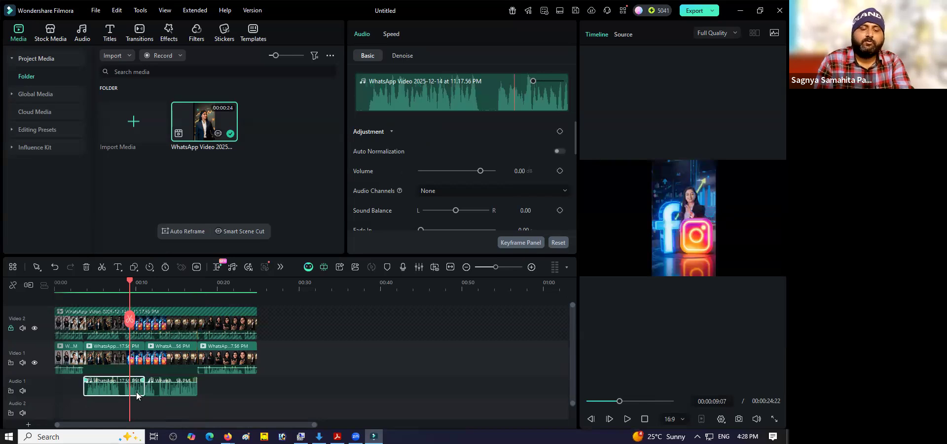
# Place the playhead at 00:00:11:02 and move the second audio clip to Audio 2, slightly overlapping the end of the Audio 1 clip
pyautogui.click(144, 287)
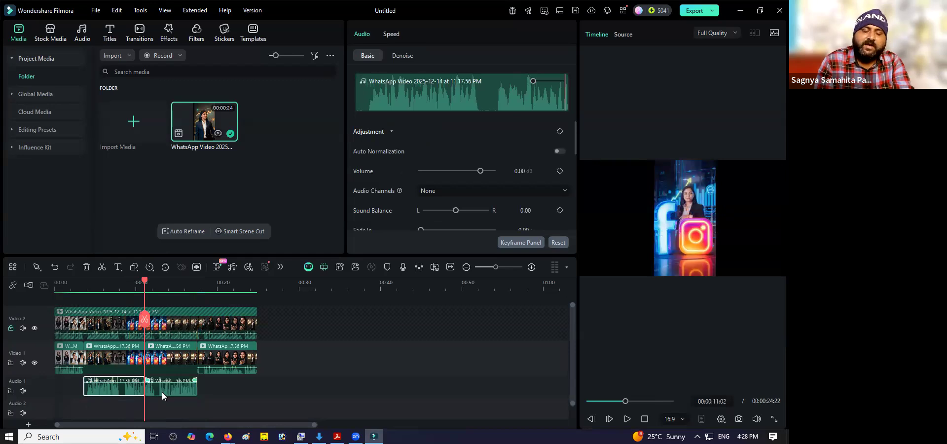
pyautogui.click(162, 393)
pyautogui.moveTo(163, 388); pyautogui.dragTo(154, 410)
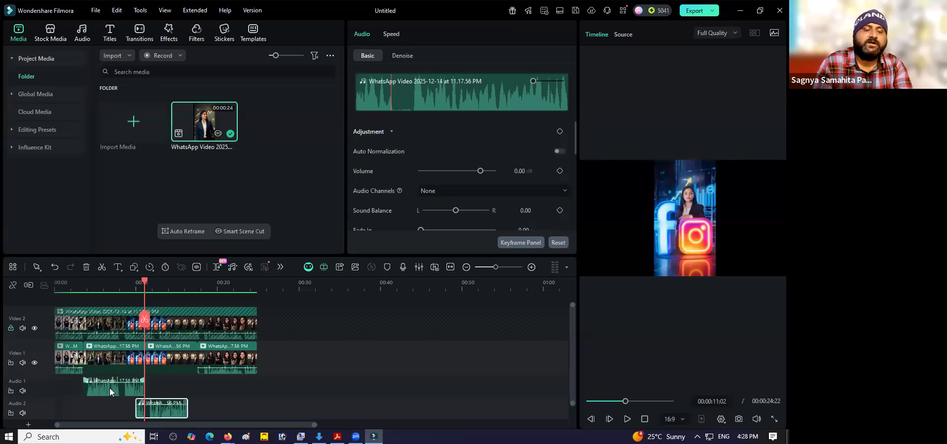
# Copy the Audio 2 clip, paste it, and move the copy to a new Audio 3 track beneath the original, starting slightly after it
pyautogui.rightClick(149, 413)
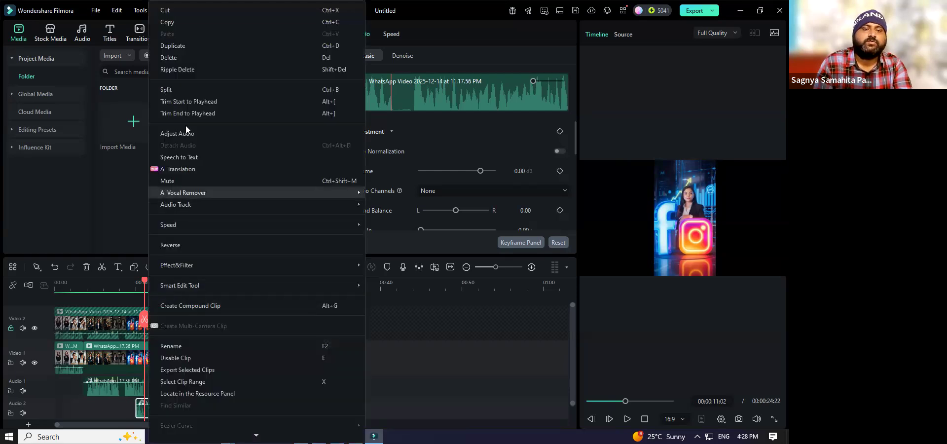
pyautogui.click(191, 25)
pyautogui.click(191, 25)
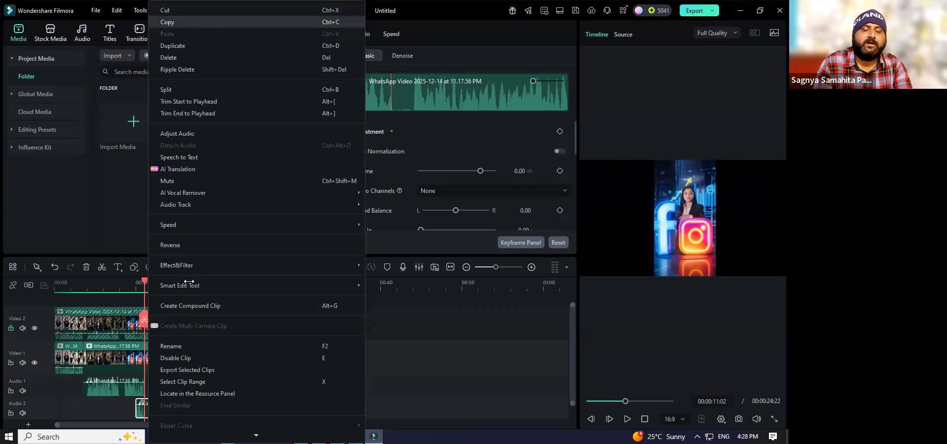
pyautogui.click(189, 282)
pyautogui.hotkey('ctrl', 'v')
pyautogui.moveTo(225, 407); pyautogui.dragTo(242, 425)
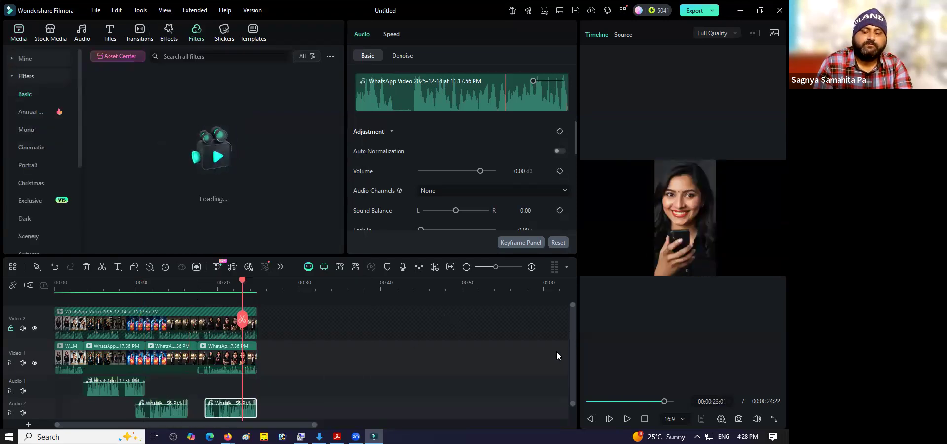
pyautogui.scroll(-1, 543, 382)
pyautogui.moveTo(231, 392); pyautogui.dragTo(166, 415)
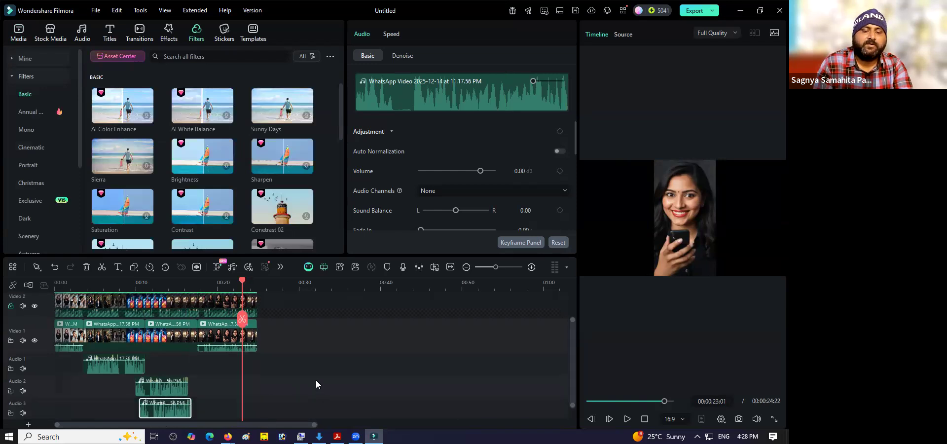
pyautogui.click(315, 384)
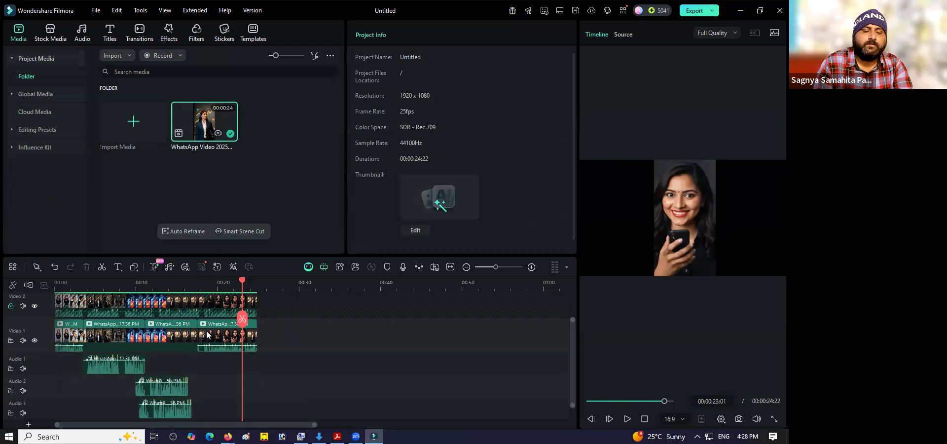
# Place the playhead at 00:00:07:14 and examine how the clips on Audio 1, Audio 2 and Audio 3 are layered
pyautogui.click(116, 285)
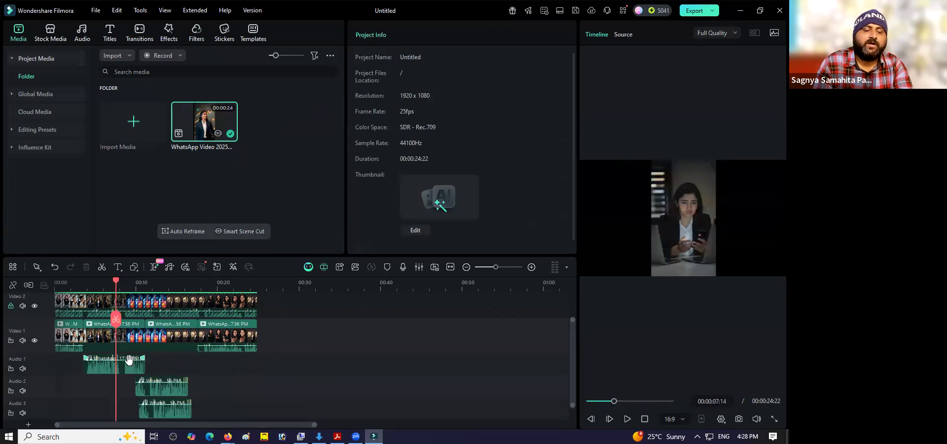
pyautogui.click(126, 365)
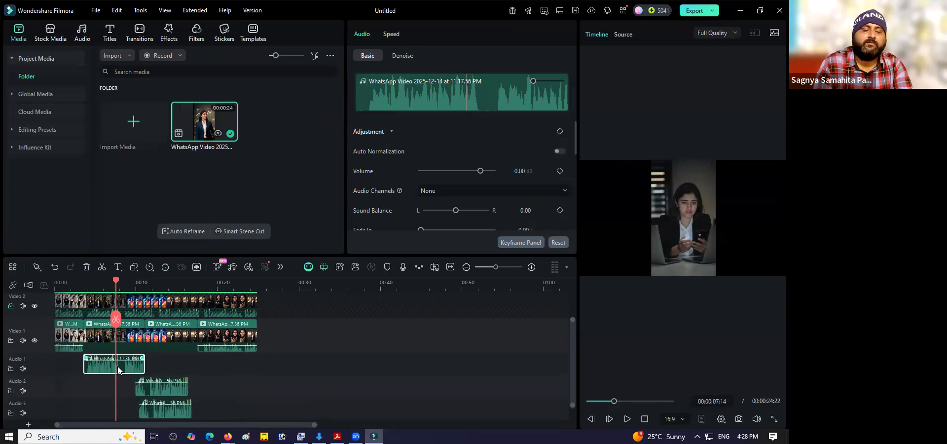
pyautogui.click(165, 386)
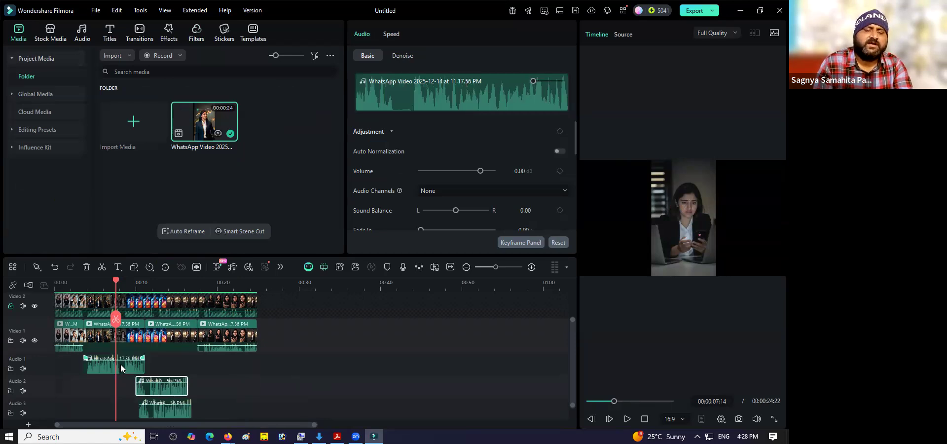
pyautogui.click(120, 363)
pyautogui.click(154, 391)
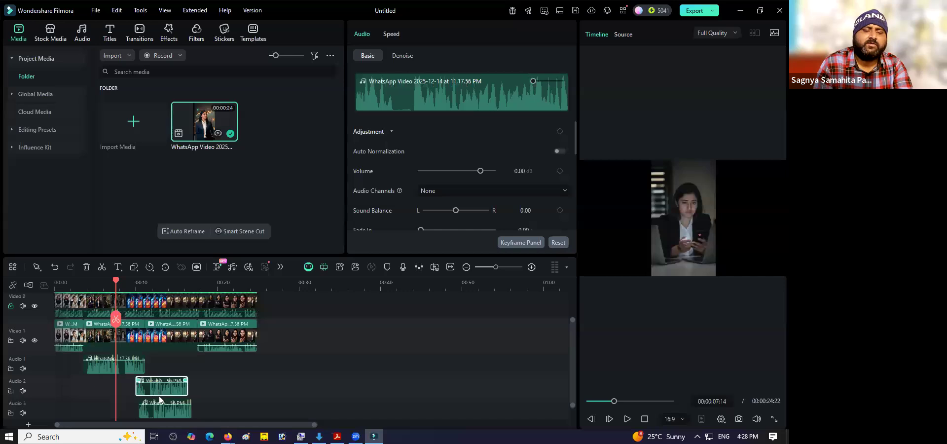
pyautogui.click(172, 410)
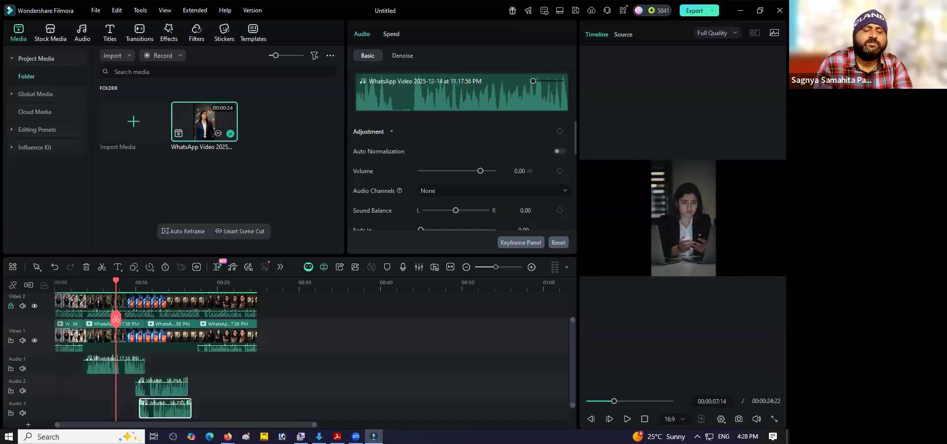
pyautogui.click(130, 371)
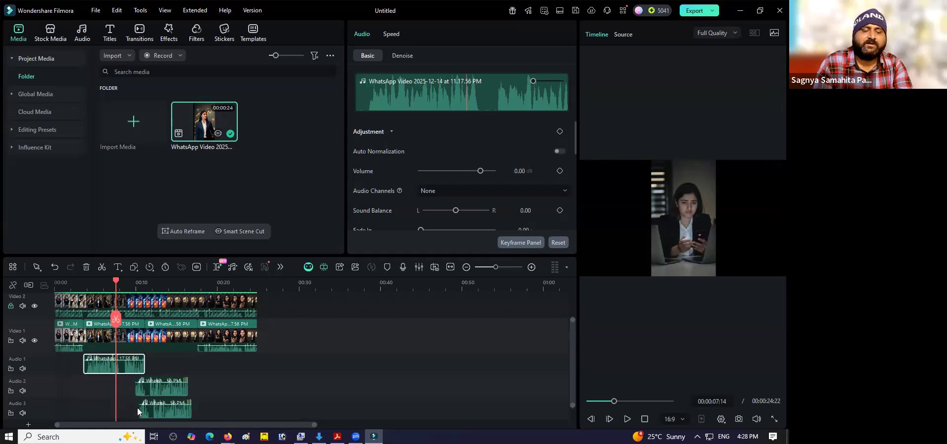
pyautogui.click(146, 413)
pyautogui.click(143, 390)
pyautogui.click(131, 369)
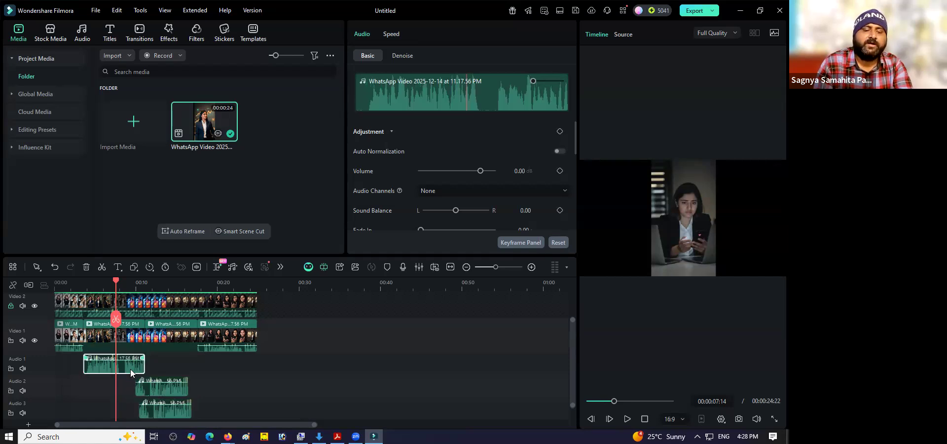
pyautogui.click(148, 391)
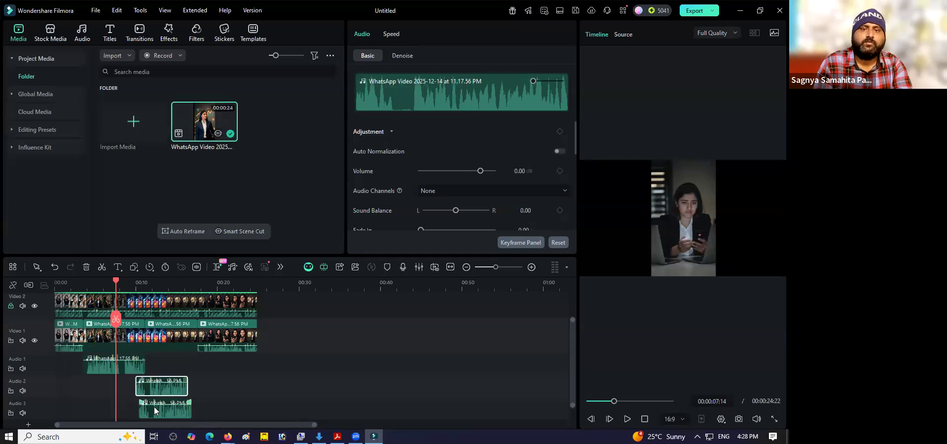
pyautogui.click(153, 406)
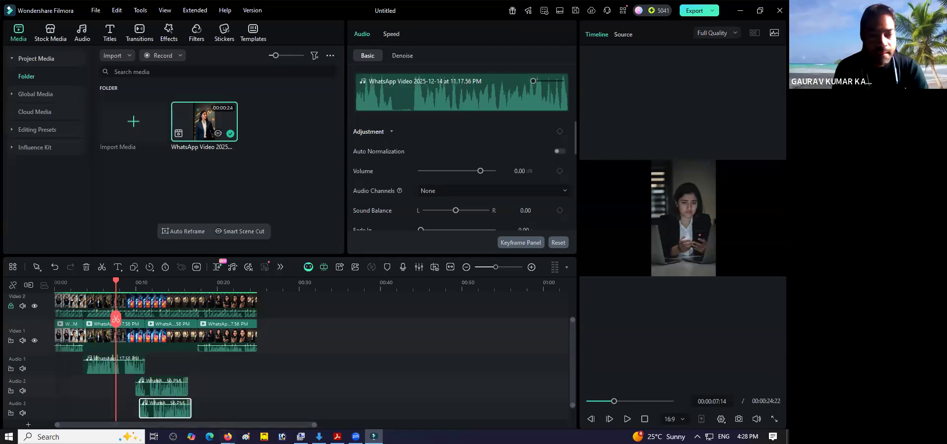
# Switch to Adobe Acrobat to review the Track Organization points on the Timeline Management Essentials slide, and return to Filmora
pyautogui.click(337, 435)
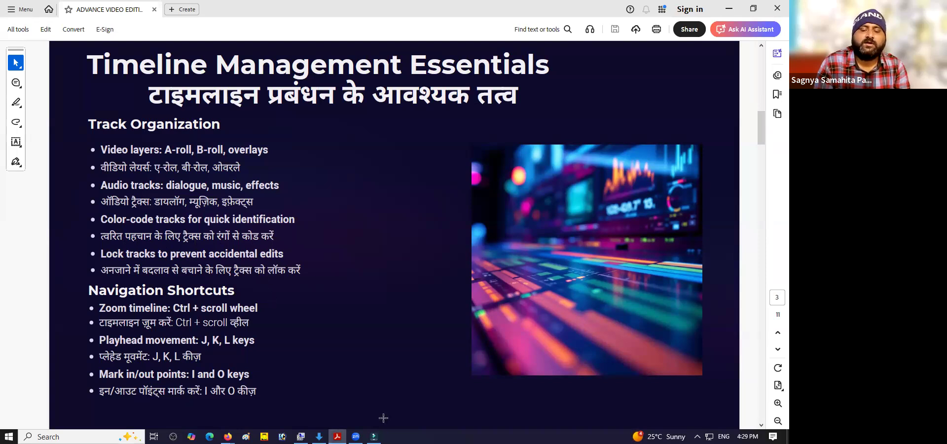
pyautogui.click(374, 436)
# Examine the Audio 1 clip's available commands and compare the separate clips on the three audio tracks
pyautogui.click(132, 369)
pyautogui.rightClick(132, 368)
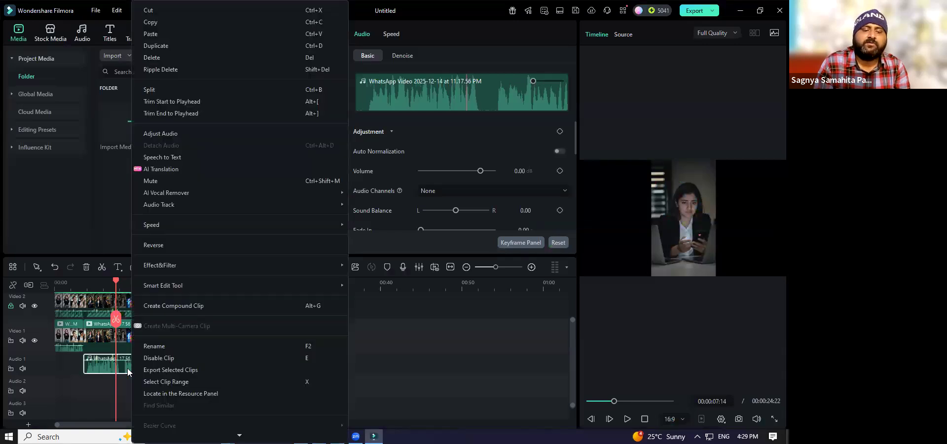
pyautogui.click(116, 363)
pyautogui.click(169, 384)
pyautogui.click(171, 410)
pyautogui.click(138, 369)
pyautogui.click(157, 389)
pyautogui.click(122, 365)
pyautogui.click(142, 384)
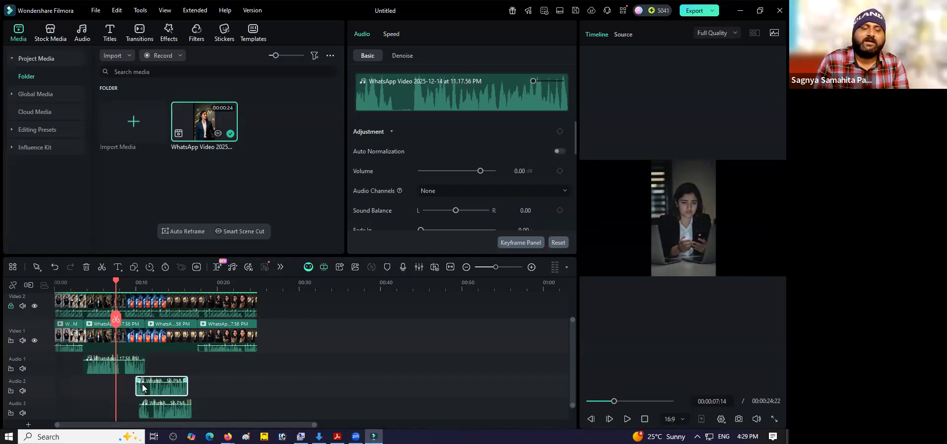
pyautogui.click(117, 365)
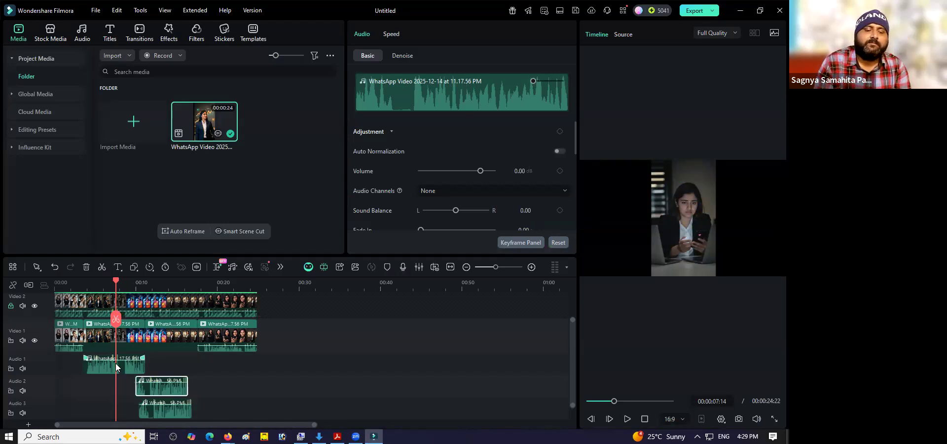
pyautogui.click(152, 386)
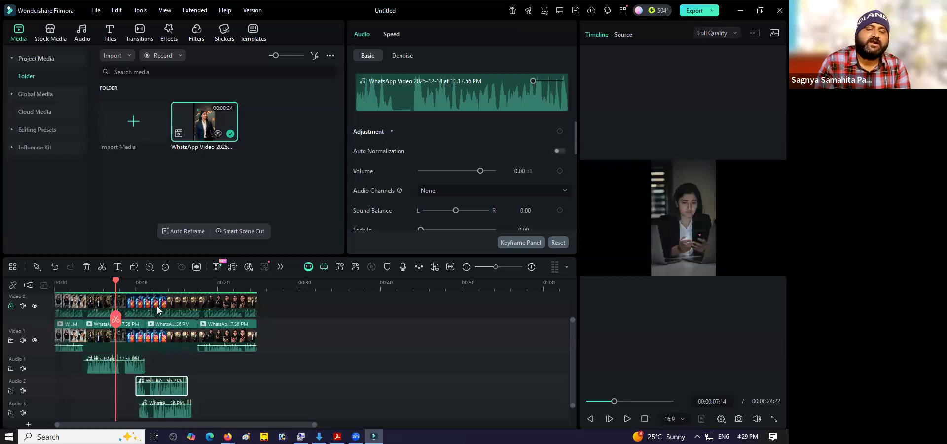
# Select the third segment on Video 1, recheck the Timeline Management Essentials slide in Adobe Acrobat, and return to Filmora
pyautogui.click(151, 344)
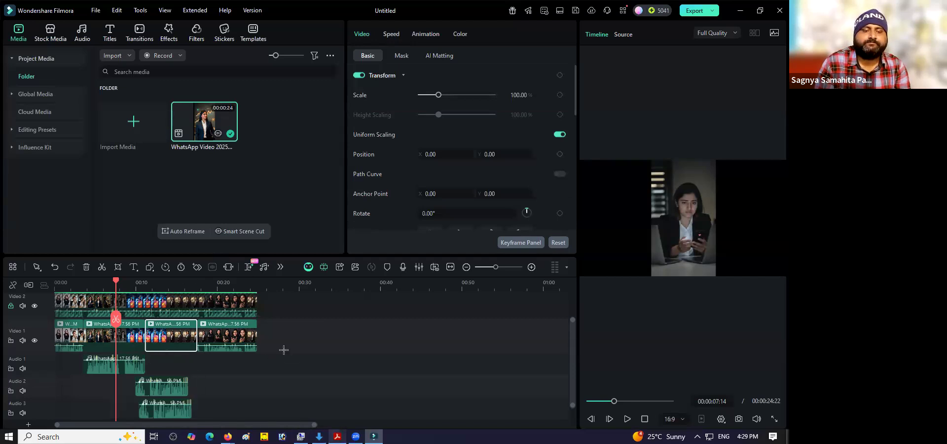
pyautogui.hotkey('alt', 'Tab')
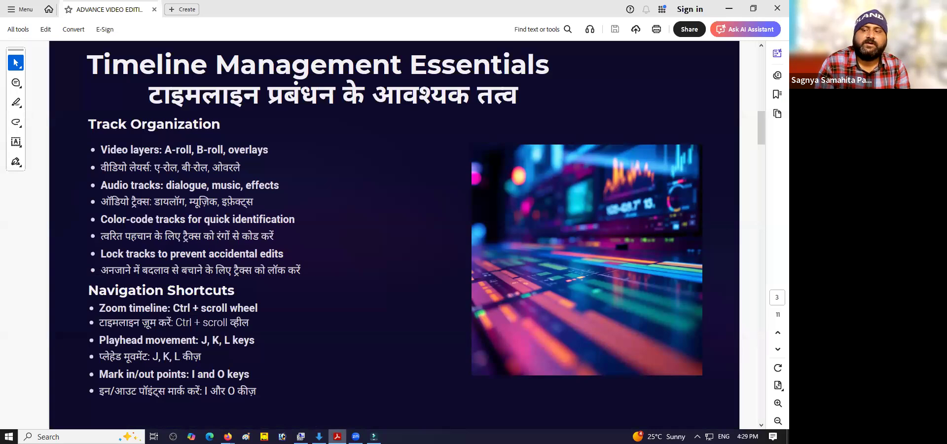
pyautogui.click(337, 436)
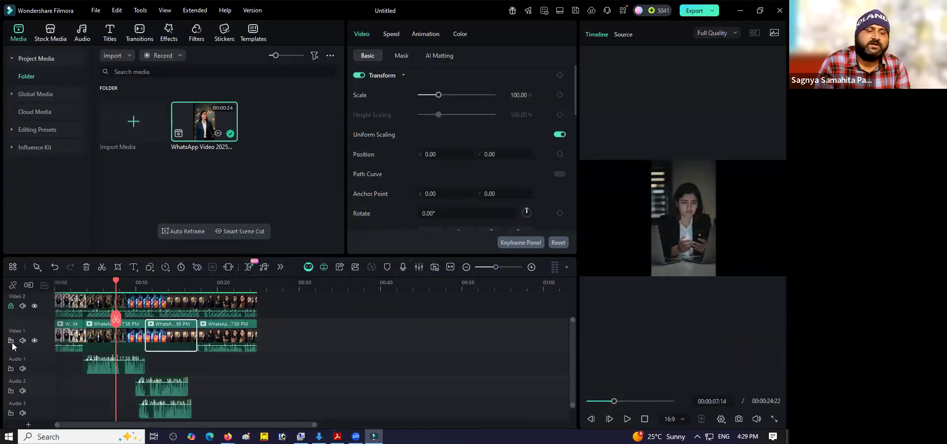
# Lock the Video 1 track and unlock the Video 2 track, testing the lock on a Video 1 segment
pyautogui.click(11, 341)
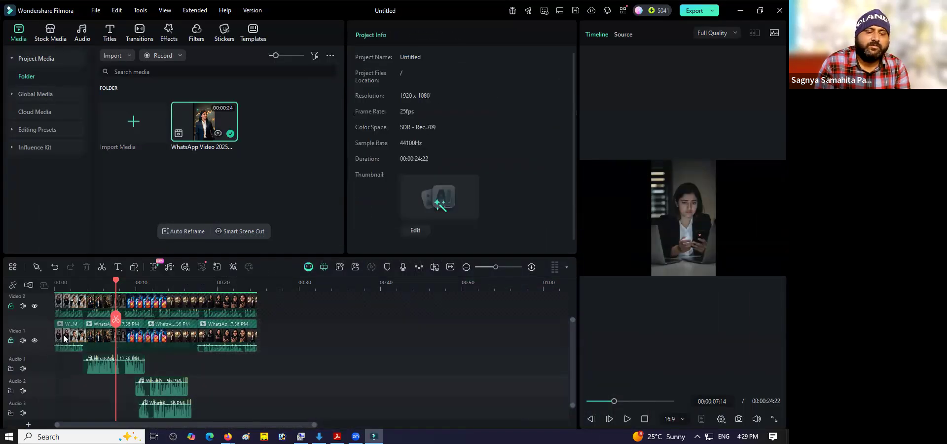
pyautogui.click(11, 306)
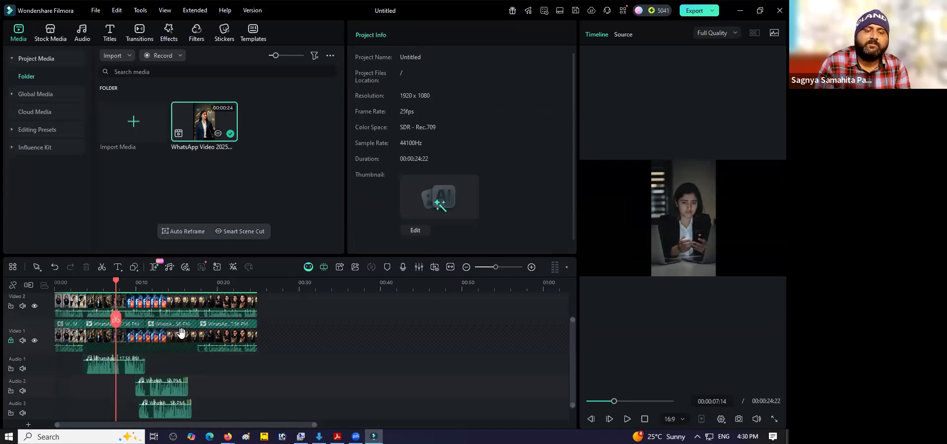
pyautogui.click(211, 327)
# Shift the Audio 1 clip slightly later on its track
pyautogui.click(138, 367)
pyautogui.moveTo(144, 373); pyautogui.dragTo(147, 372)
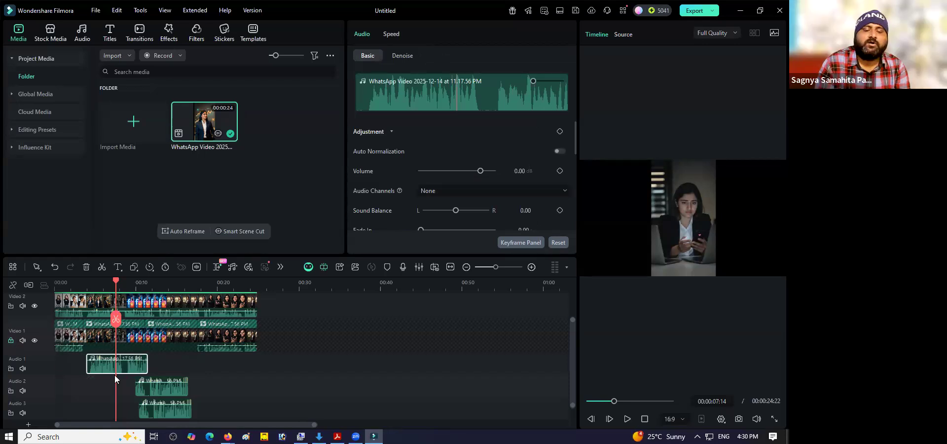
# Switch between Filmora and Adobe Acrobat to review the track locking and Navigation Shortcuts points on the slide
pyautogui.click(337, 435)
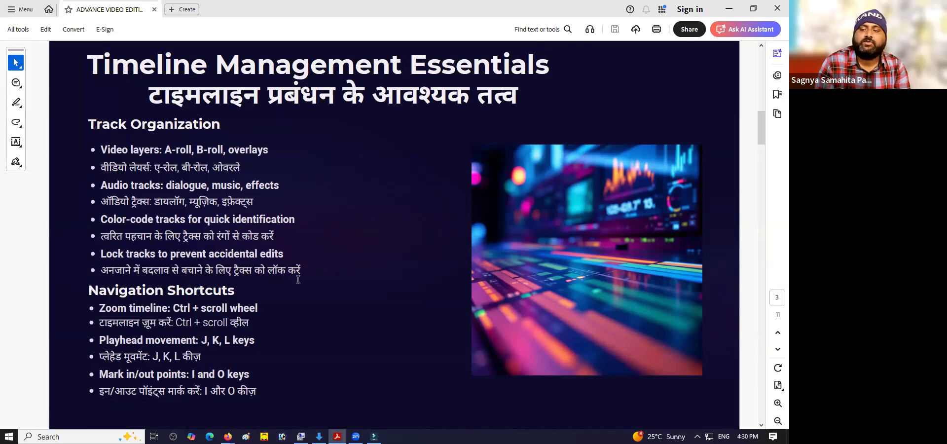
pyautogui.click(336, 436)
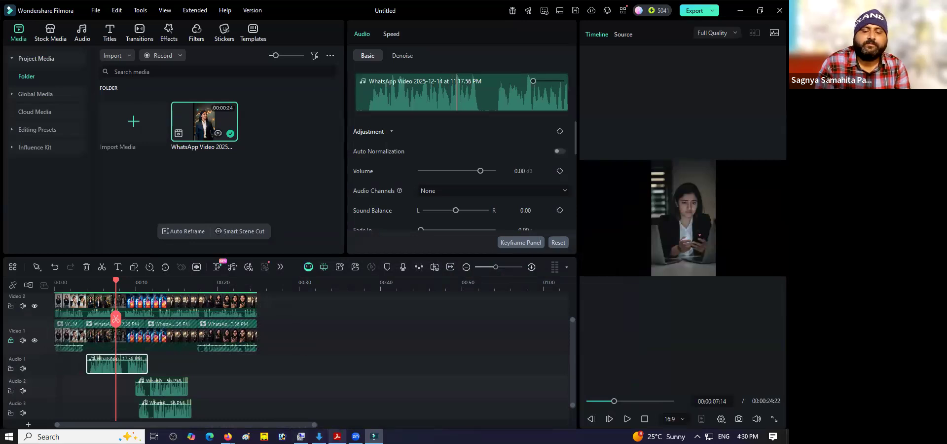
pyautogui.click(337, 436)
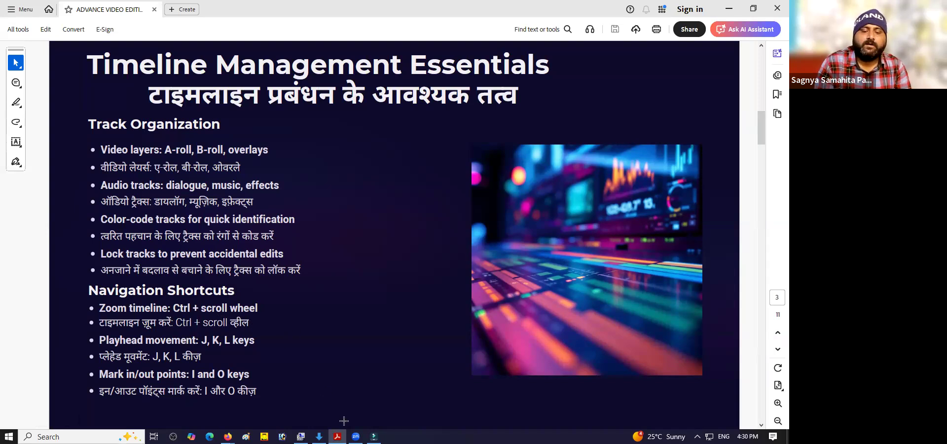
pyautogui.moveTo(338, 436)
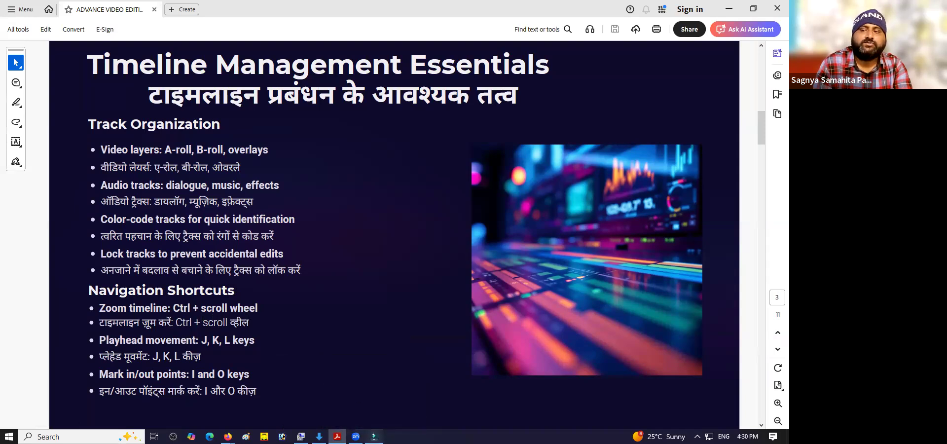
# Return to Filmora and zoom in on the timeline so the clips are spread wider
pyautogui.click(373, 436)
pyautogui.moveTo(496, 267); pyautogui.dragTo(501, 267)
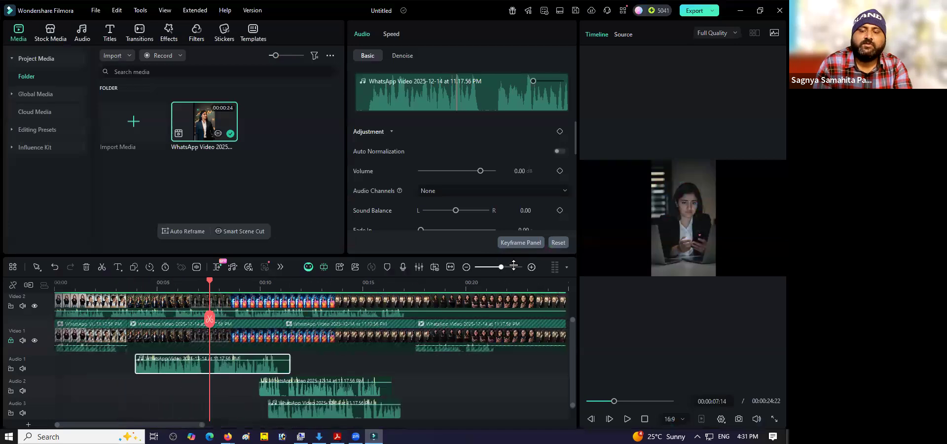
# Adjust the timeline zoom so the clips around the playhead are spread wider
pyautogui.click(513, 267)
pyautogui.click(503, 267)
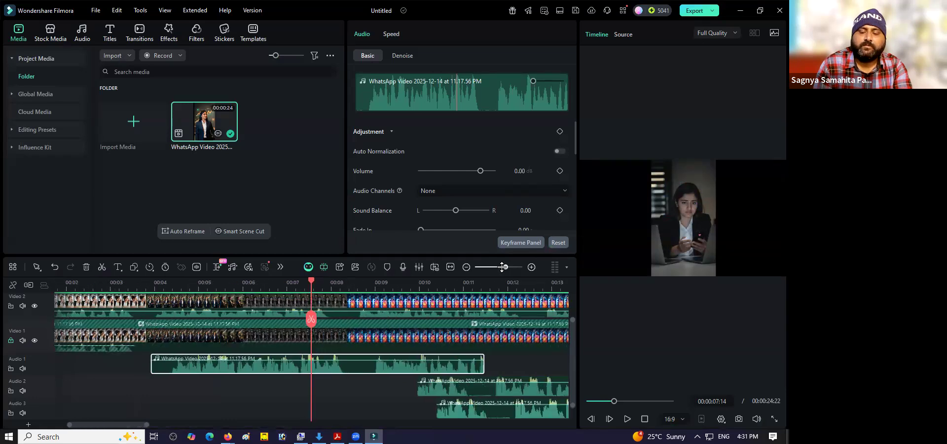
pyautogui.moveTo(502, 267); pyautogui.dragTo(504, 267)
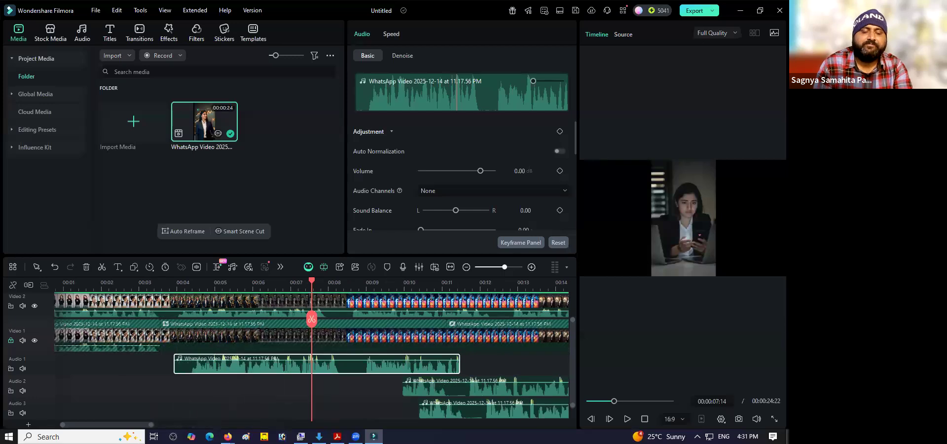
# Switch to Adobe Acrobat and review the J, K, L playhead movement point under Navigation Shortcuts, clearing any text selection
pyautogui.hotkey('alt', 'Tab')
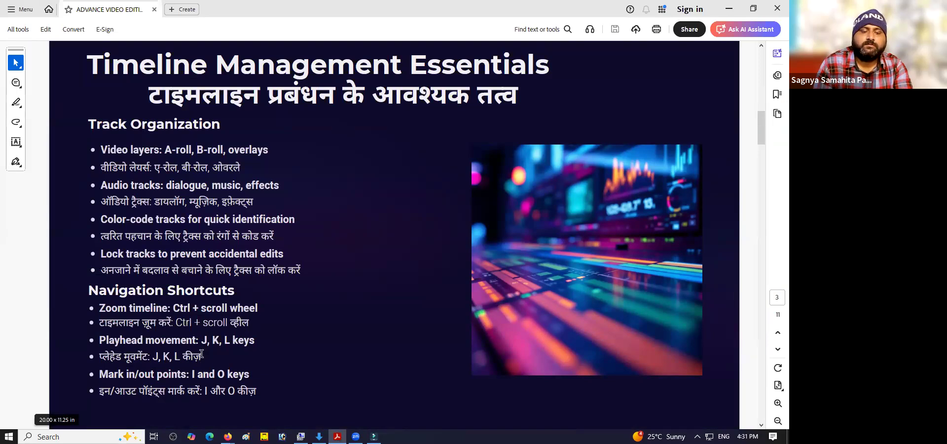
pyautogui.moveTo(99, 340); pyautogui.dragTo(241, 343)
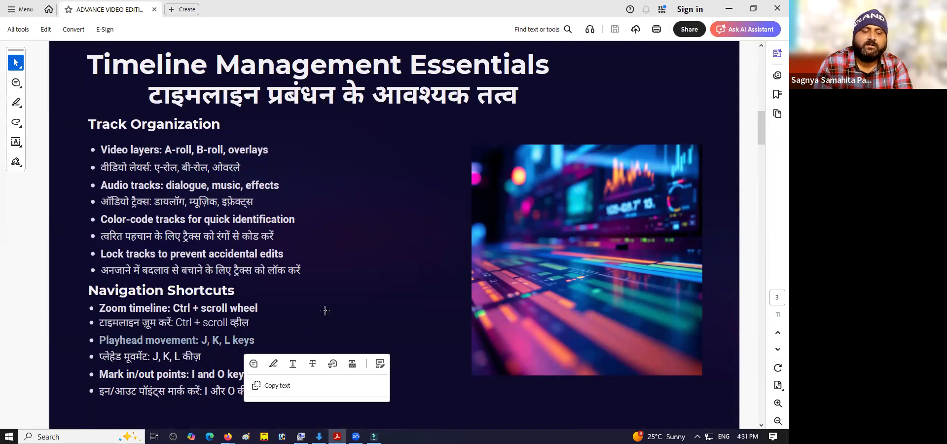
pyautogui.hotkey('ctrl', 'a')
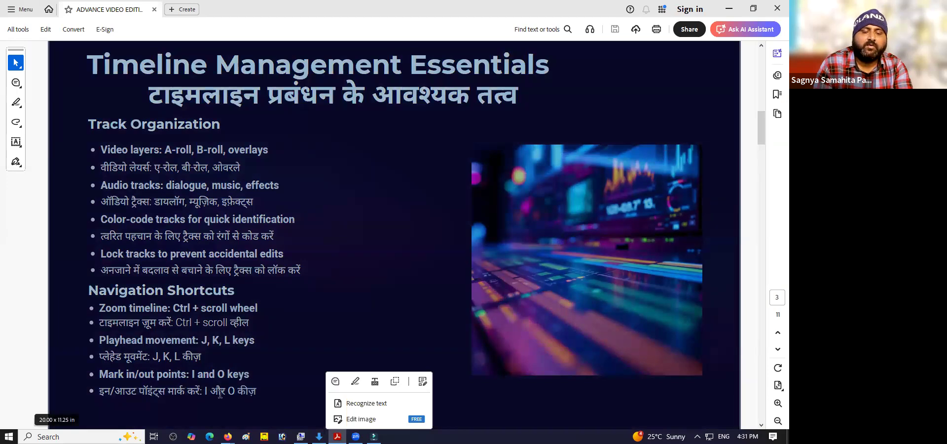
pyautogui.click(282, 348)
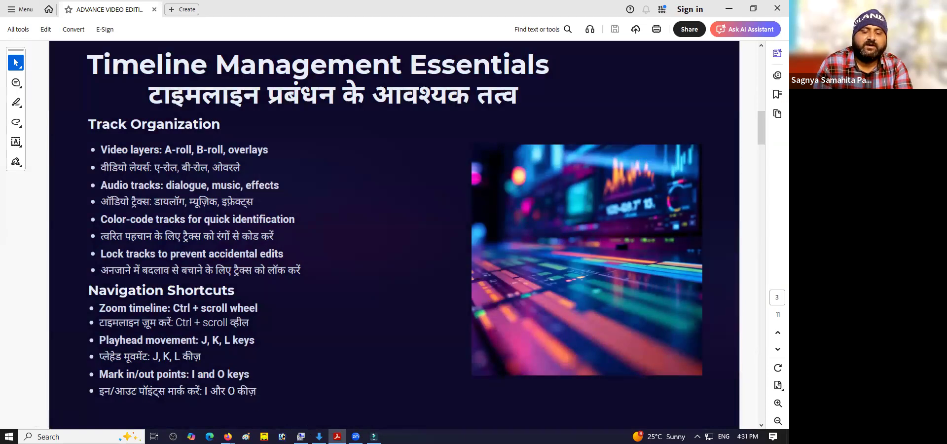
# Return to Filmora and mark an in point at 00:00:07:14 on the timeline
pyautogui.click(373, 436)
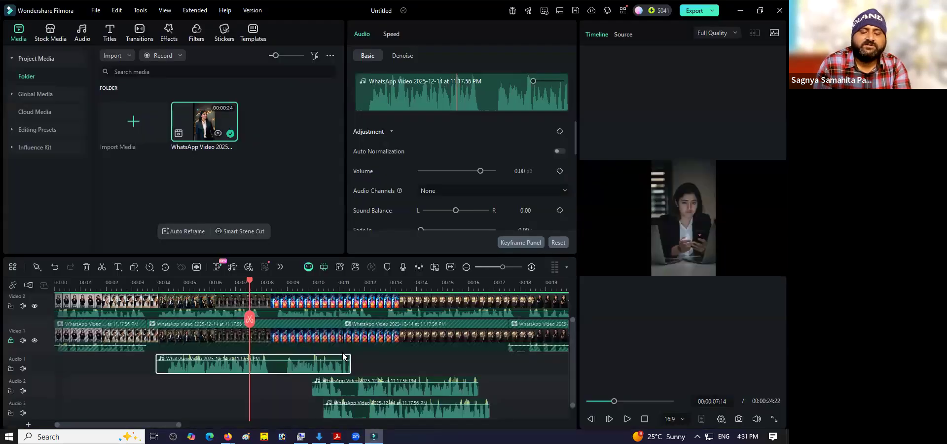
pyautogui.press('i')
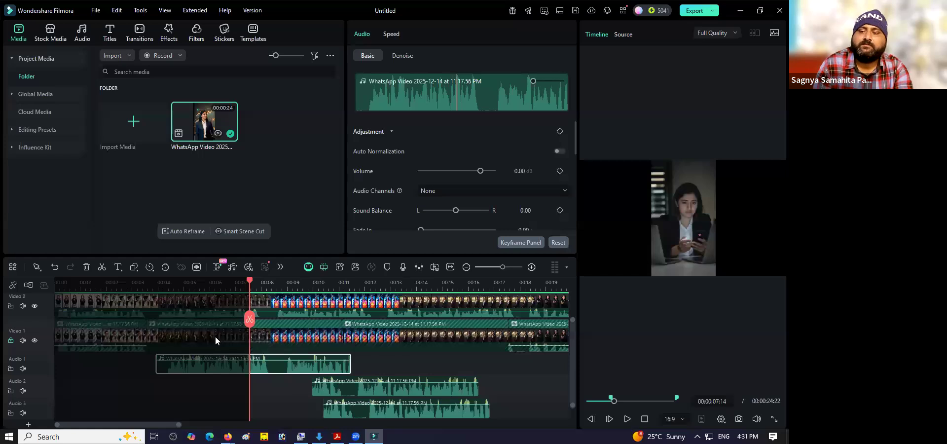
pyautogui.click(187, 401)
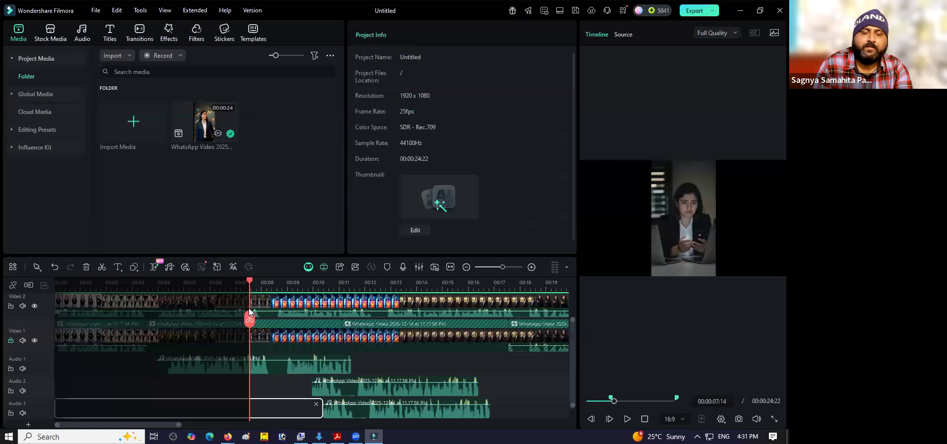
pyautogui.click(205, 320)
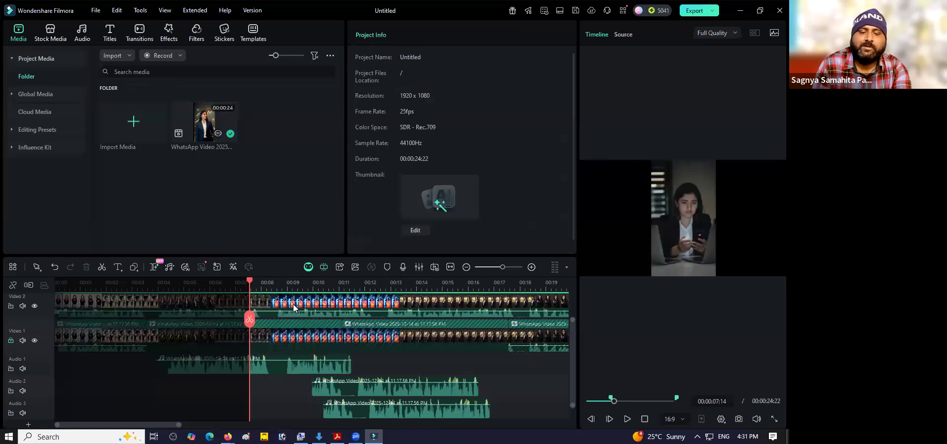
# Mark an out point at 00:00:07:14, move the playhead to 00:00:04:21, and clear the marked range
pyautogui.moveTo(294, 308); pyautogui.dragTo(329, 329)
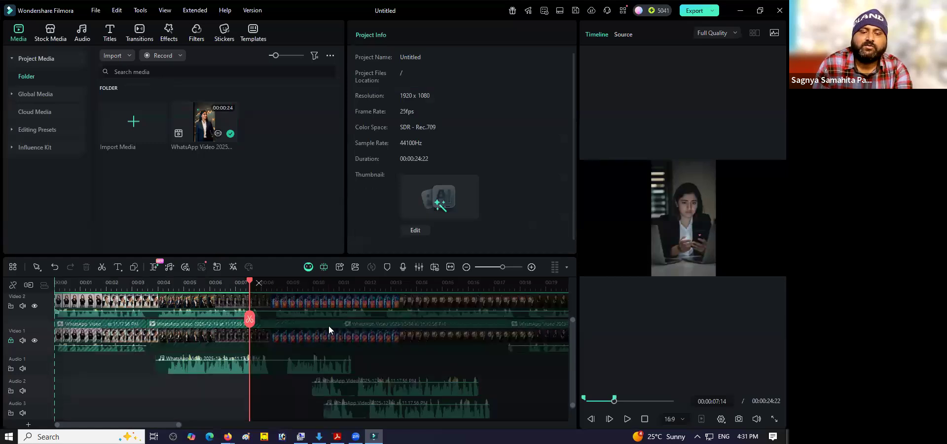
pyautogui.click(180, 284)
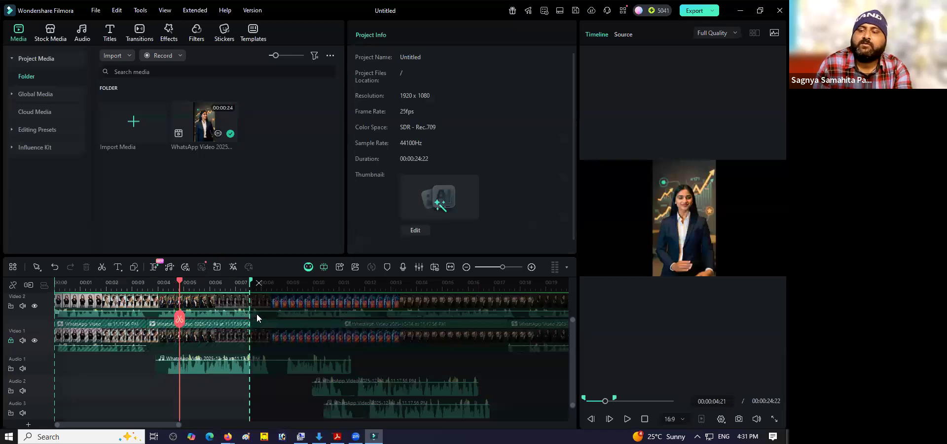
pyautogui.click(259, 283)
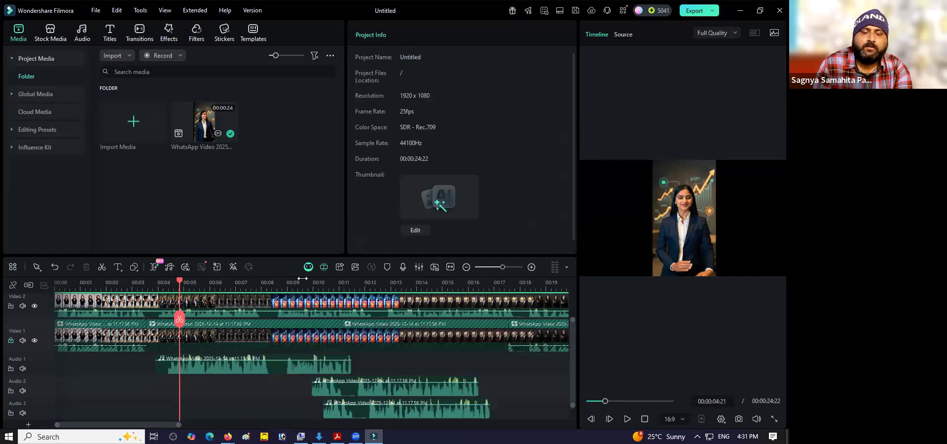
# Mark an in point and an out point at 00:00:13:06, and clear the marked range
pyautogui.click(397, 281)
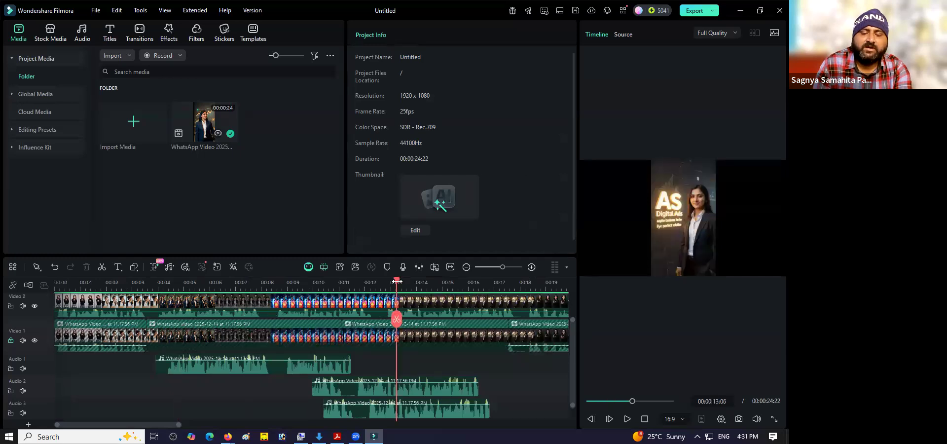
pyautogui.press('i')
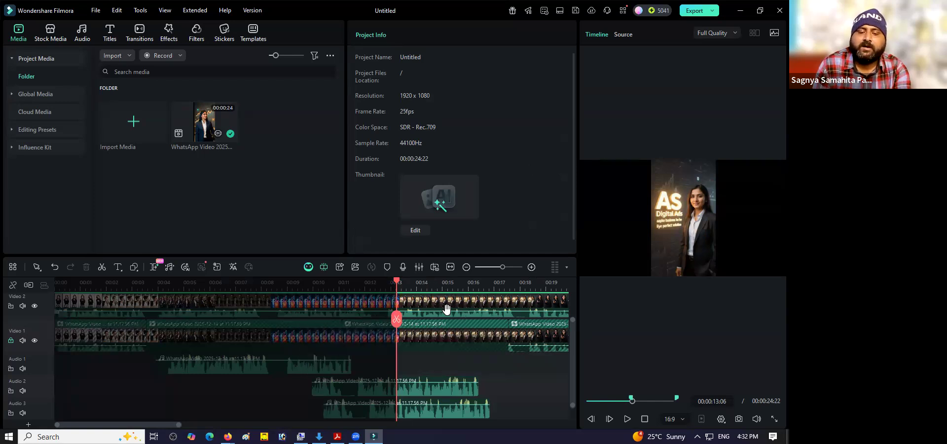
pyautogui.press('o')
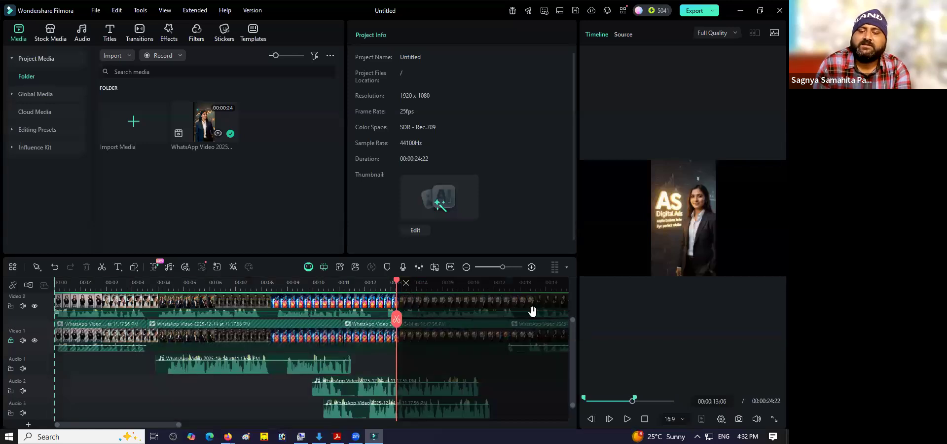
pyautogui.click(405, 284)
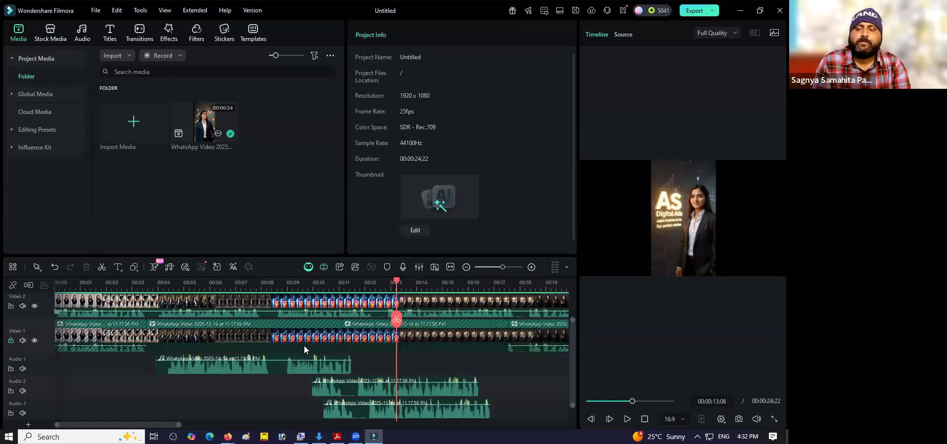
# Switch to Adobe Acrobat and go to the Project Organization Best Practices slide
pyautogui.hotkey('alt', 'Tab')
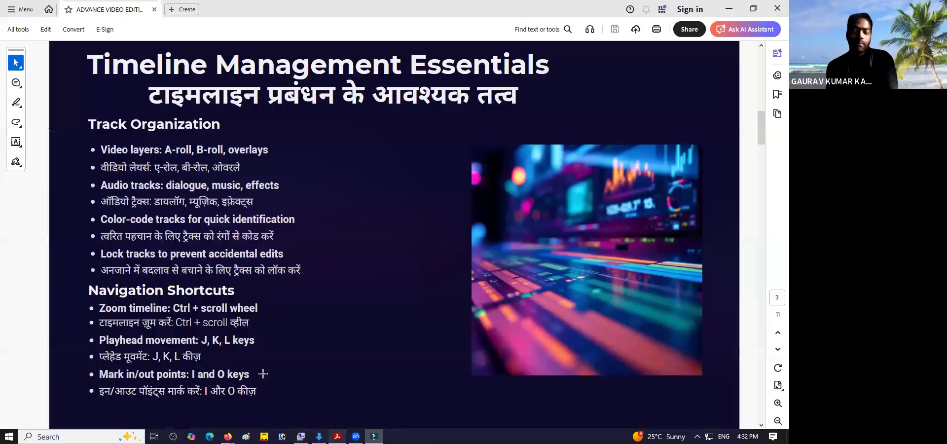
pyautogui.click(761, 424)
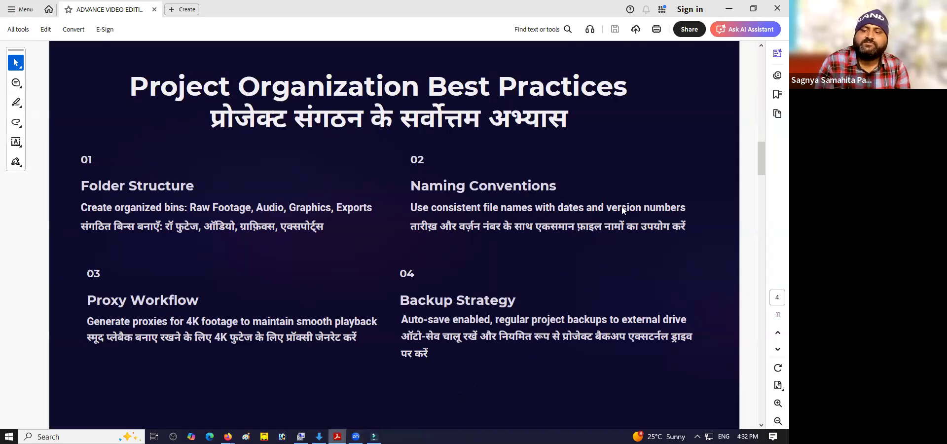
# Show the desktop and open New Volume (E:) in File Explorer through This PC
pyautogui.press('super+d')
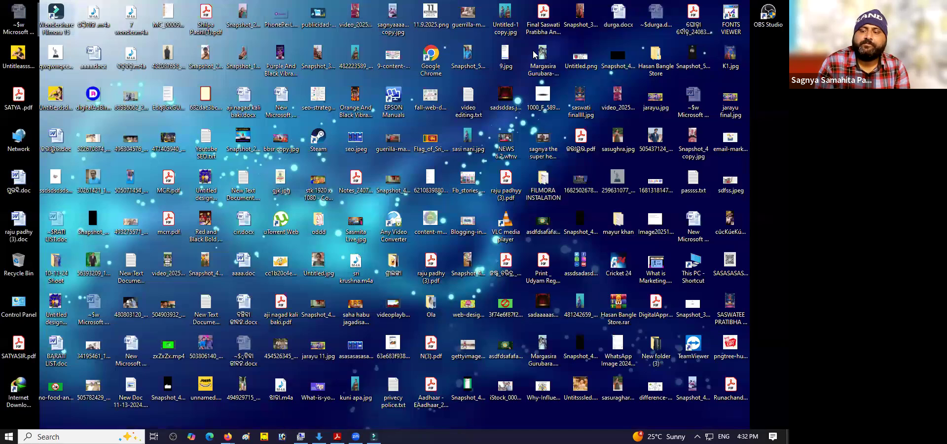
pyautogui.doubleClick(686, 267)
pyautogui.doubleClick(219, 159)
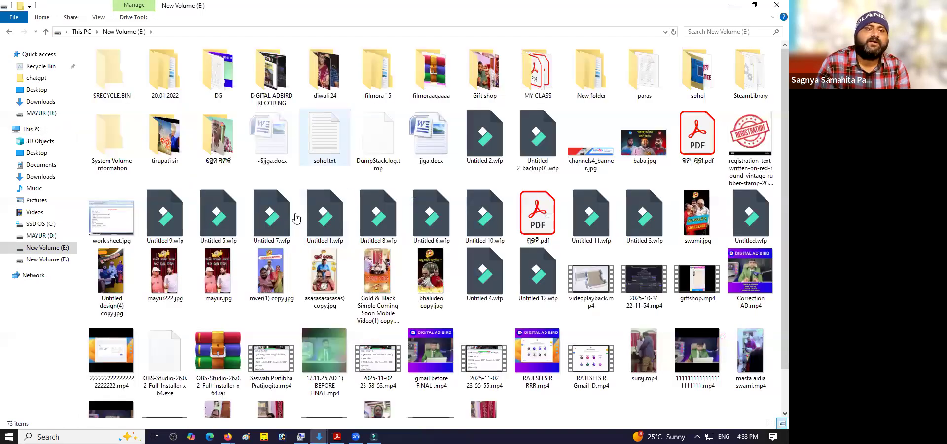
# Create a folder named FILMORA 14 on New Volume (E:) and open it
pyautogui.hotkey('ctrl', 'shift', 'n')
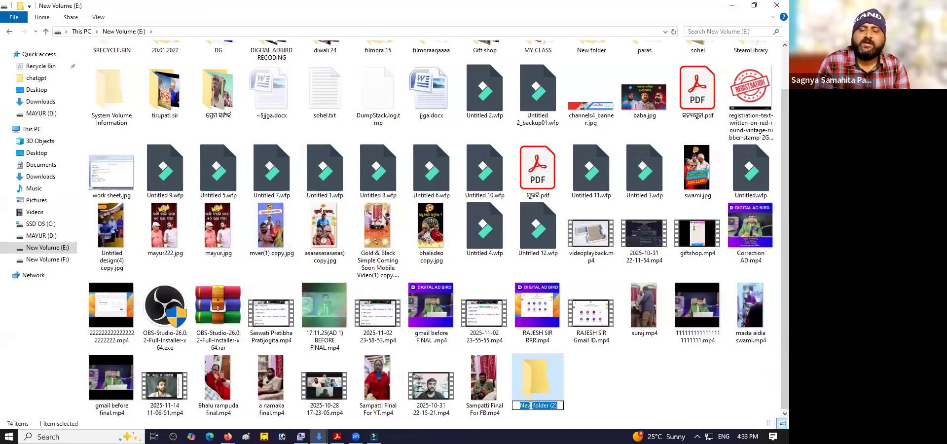
pyautogui.write('FI')
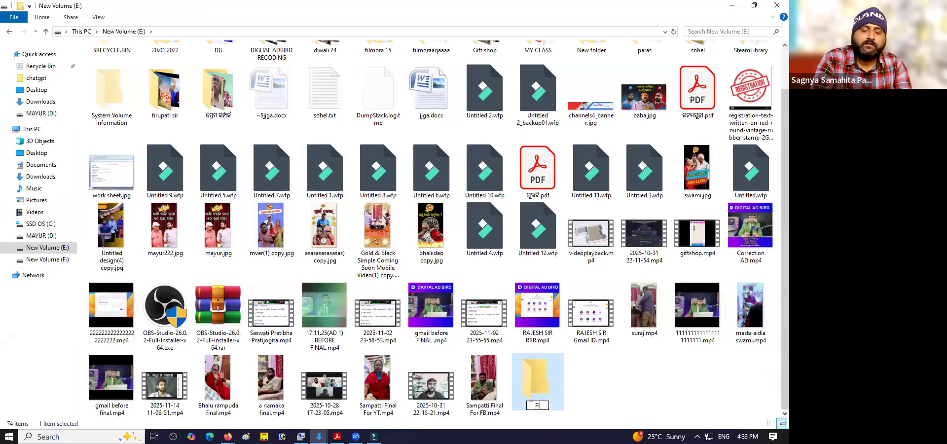
pyautogui.write('LMORA 14')
pyautogui.press('Return')
pyautogui.doubleClick(531, 407)
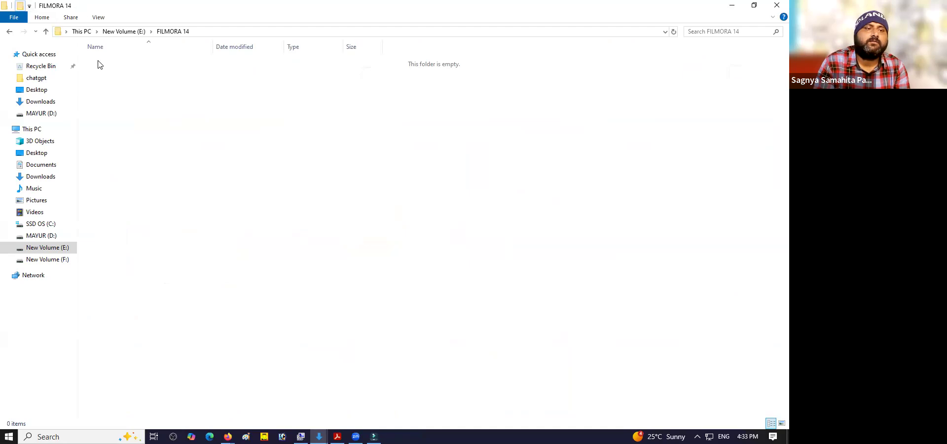
# Create a subfolder named RAW inside the FILMORA 14 folder
pyautogui.hotkey('ctrl', 'shift', 'n')
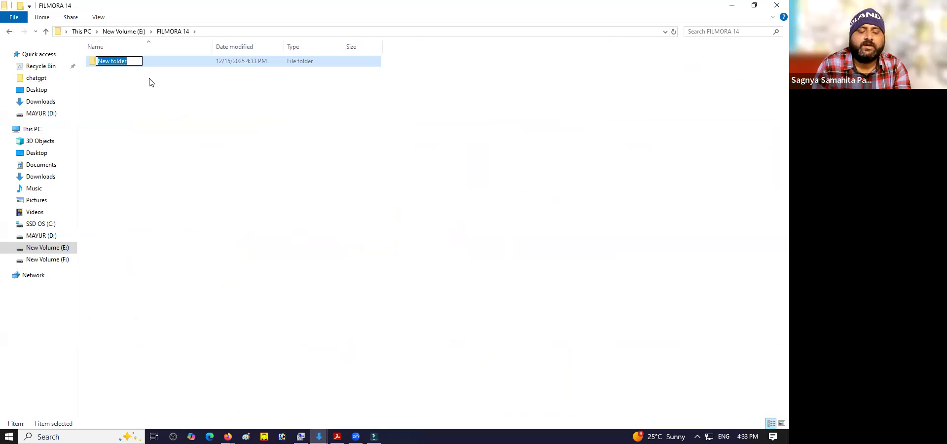
pyautogui.write('RAW')
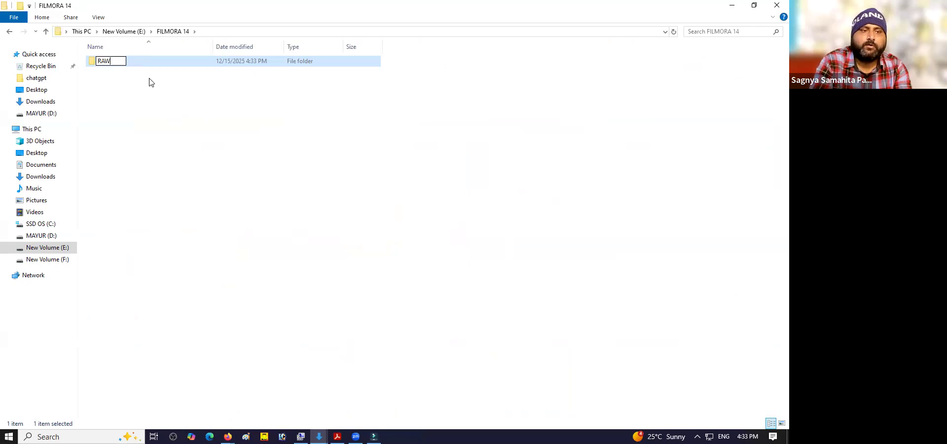
pyautogui.press('Return')
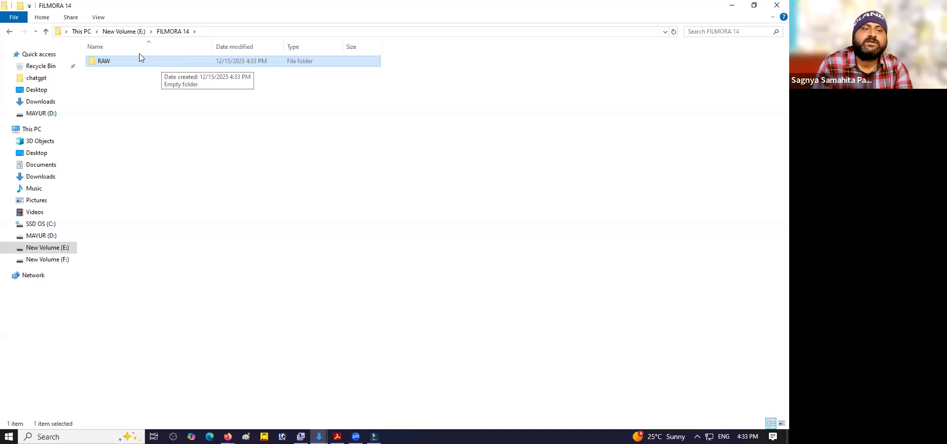
# Create a subfolder named AUDIO inside the FILMORA 14 folder
pyautogui.hotkey('ctrl', 'shift', 'n')
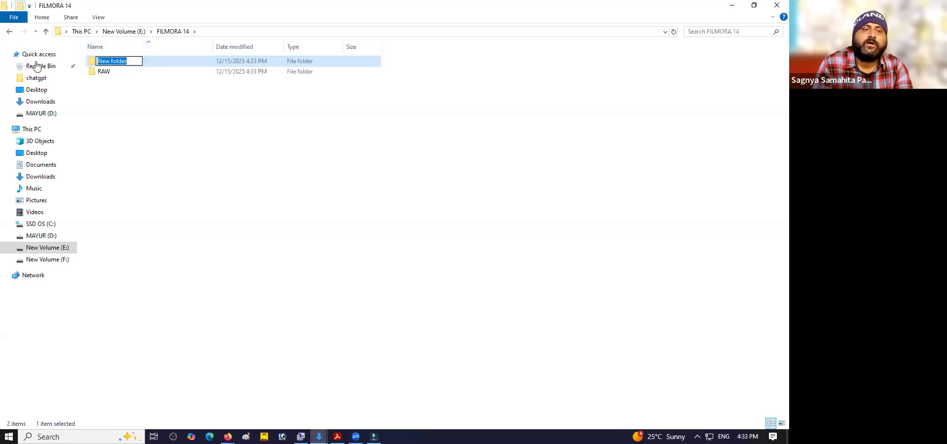
pyautogui.write('AUDIO')
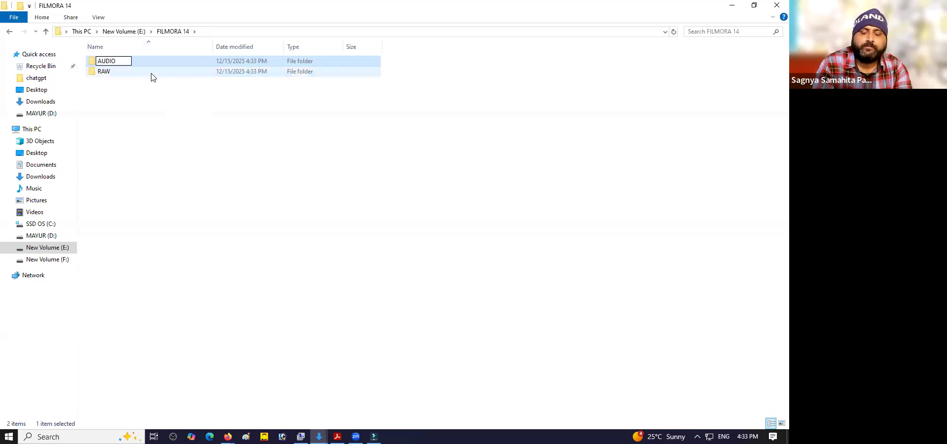
pyautogui.press('Return')
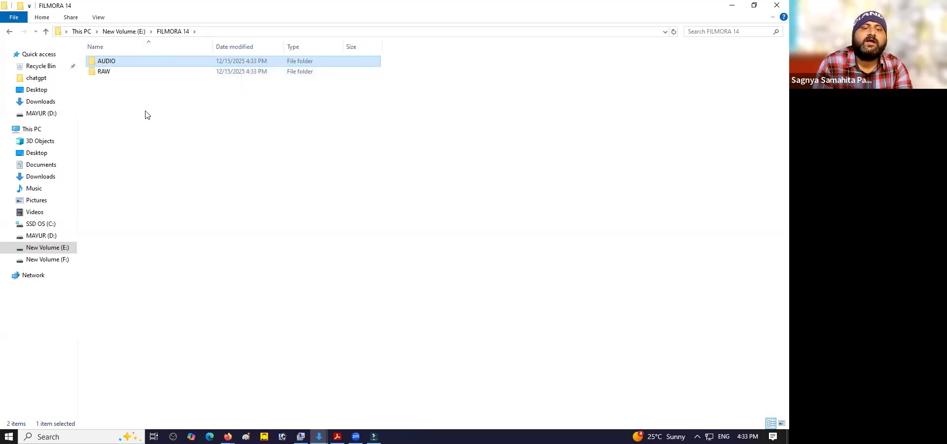
# Create a subfolder named TEXT inside the FILMORA 14 folder
pyautogui.click(115, 81)
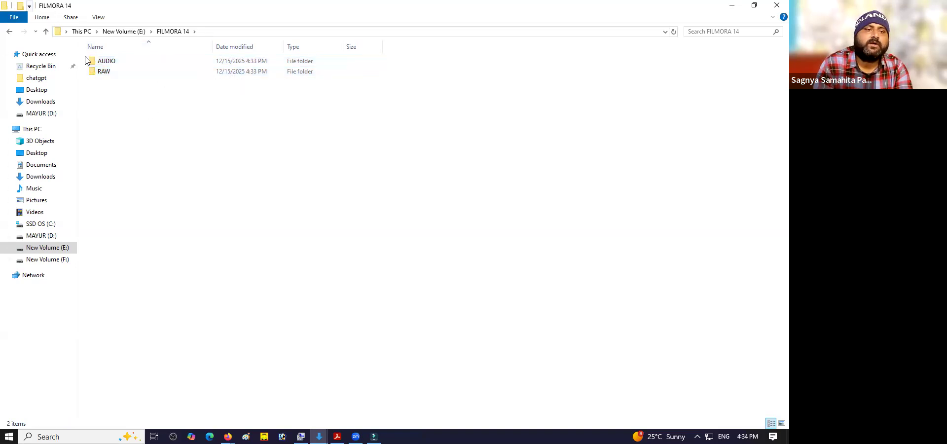
pyautogui.hotkey('ctrl', 'shift', 'n')
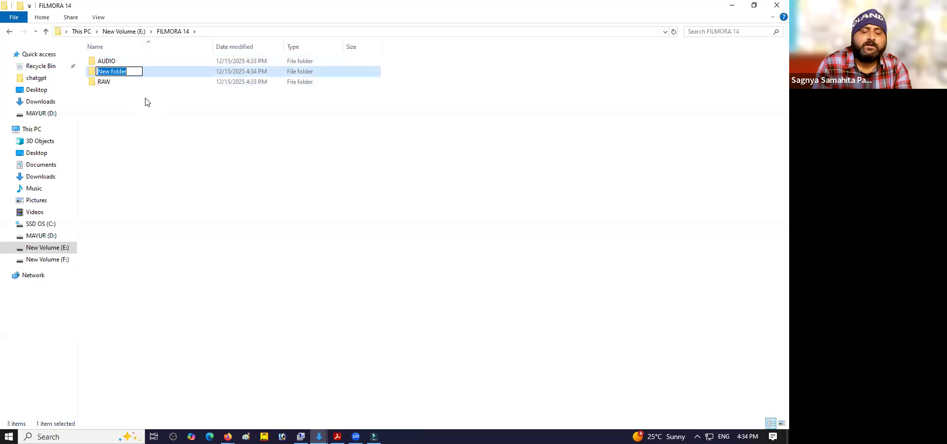
pyautogui.write('TEXT')
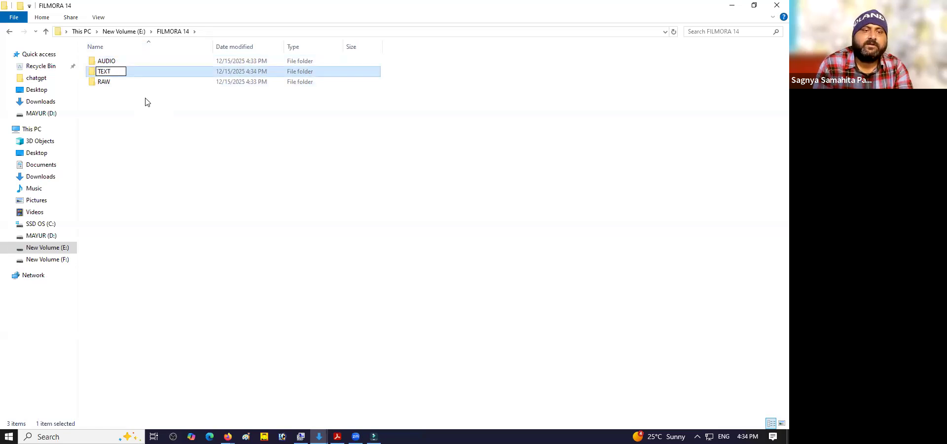
pyautogui.click(146, 99)
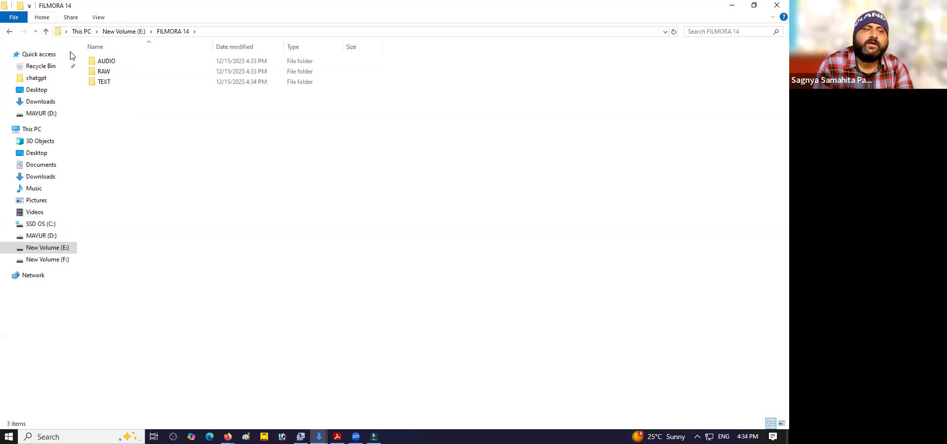
# Add a new subfolder inside the FILMORA 14 folder
pyautogui.click(20, 5)
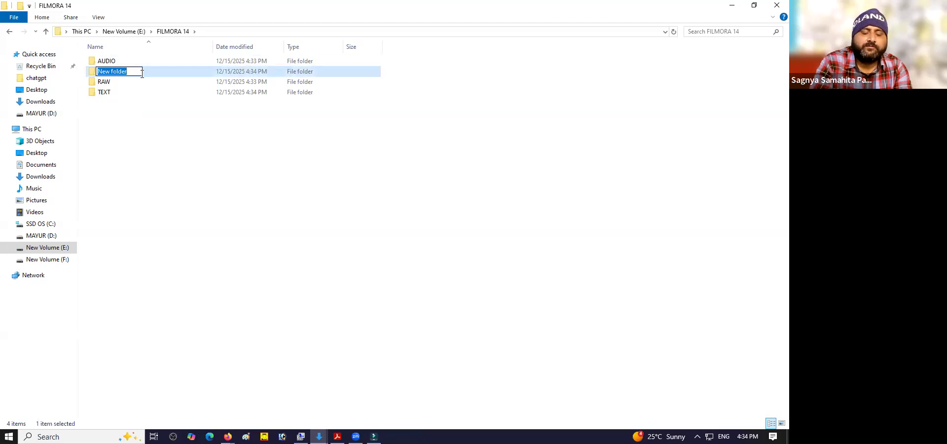
pyautogui.write('OUT')
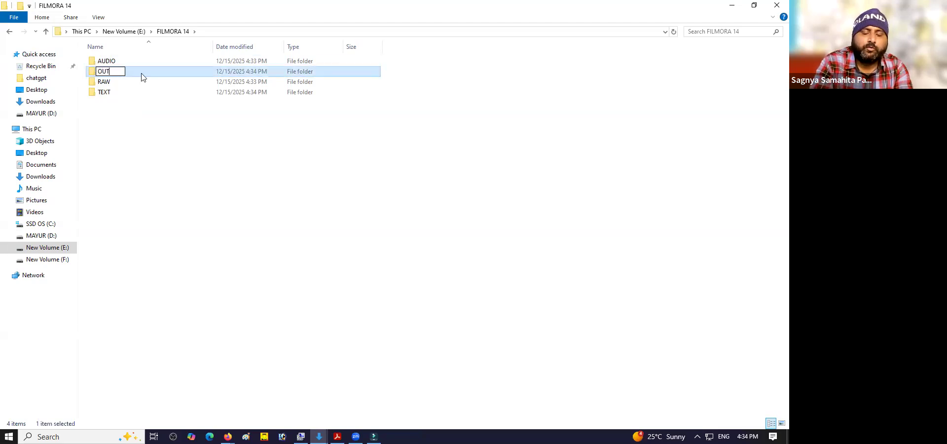
pyautogui.write('PUT 1')
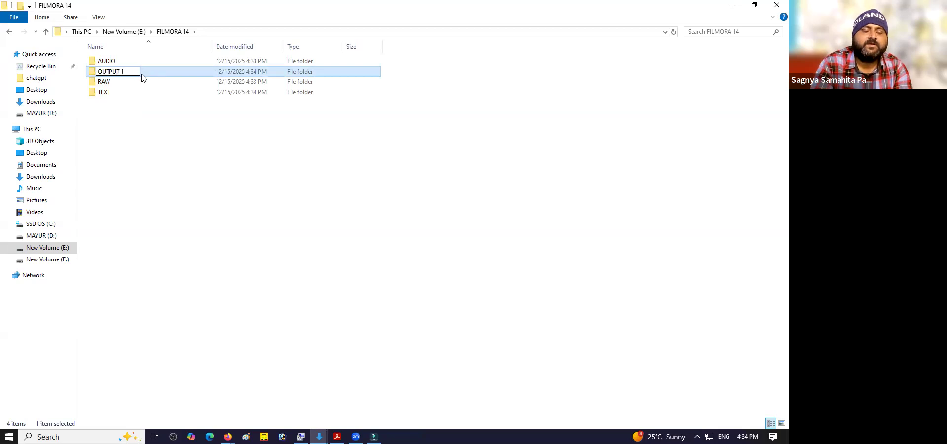
pyautogui.press('BackSpace')
pyautogui.press('BackSpace')
pyautogui.press('BackSpace')
pyautogui.press('BackSpace')
pyautogui.press('BackSpace')
pyautogui.press('BackSpace')
pyautogui.press('BackSpace')
pyautogui.press('BackSpace')
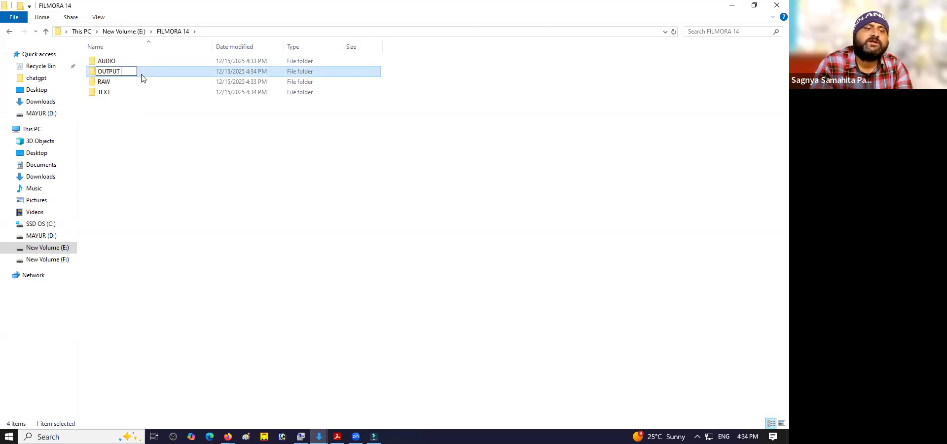
# Name the new subfolder PROJECT 1
pyautogui.write('PR')
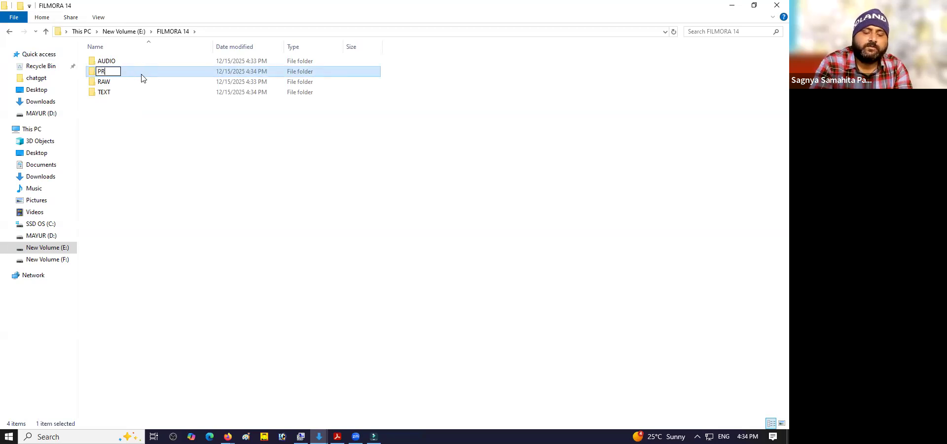
pyautogui.write('OJECT 1')
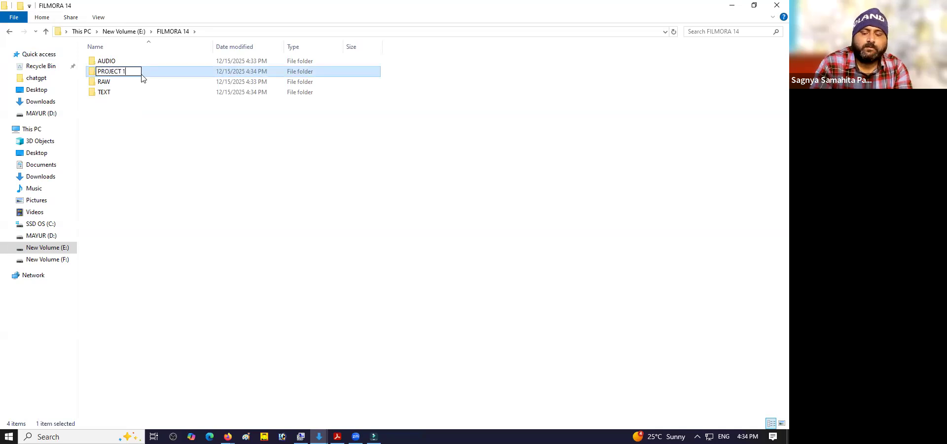
pyautogui.press('Return')
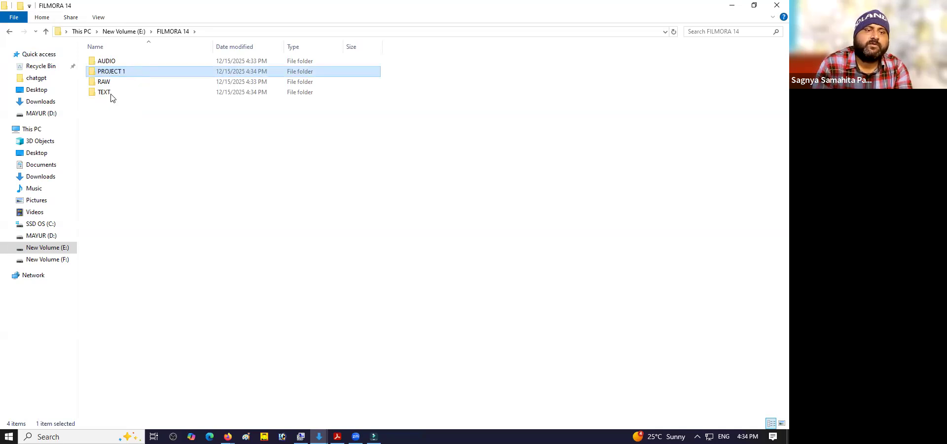
# Move the AUDIO, RAW and TEXT folders into the PROJECT 1 folder
pyautogui.click(110, 93)
pyautogui.keyDown('ctrl'); pyautogui.click(106, 82); pyautogui.keyUp('ctrl')
pyautogui.keyDown('ctrl'); pyautogui.click(121, 62); pyautogui.keyUp('ctrl')
pyautogui.moveTo(123, 65); pyautogui.dragTo(129, 32)
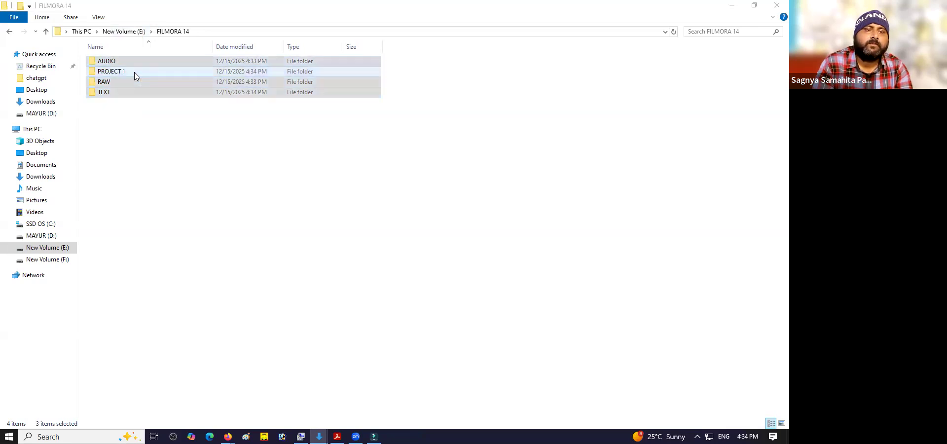
pyautogui.click(131, 64)
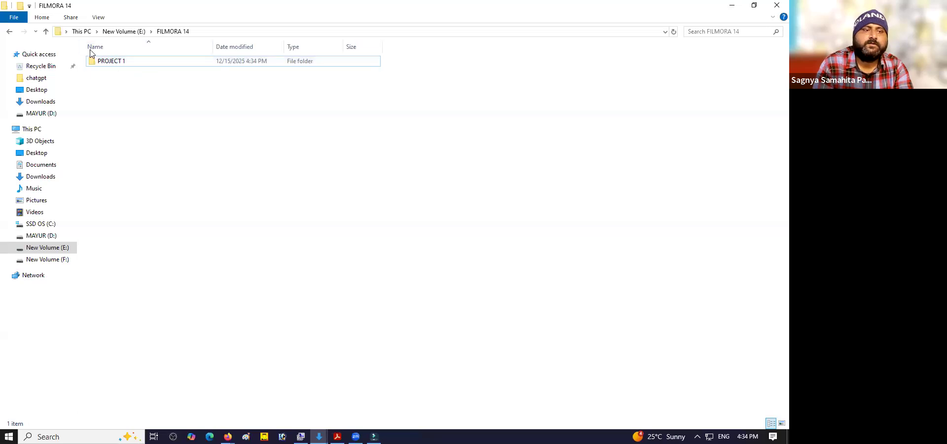
# Reopen FILMORA 14 from New Volume (E:) and look inside PROJECT 1 and its AUDIO, RAW and TEXT subfolders
pyautogui.press('BackSpace')
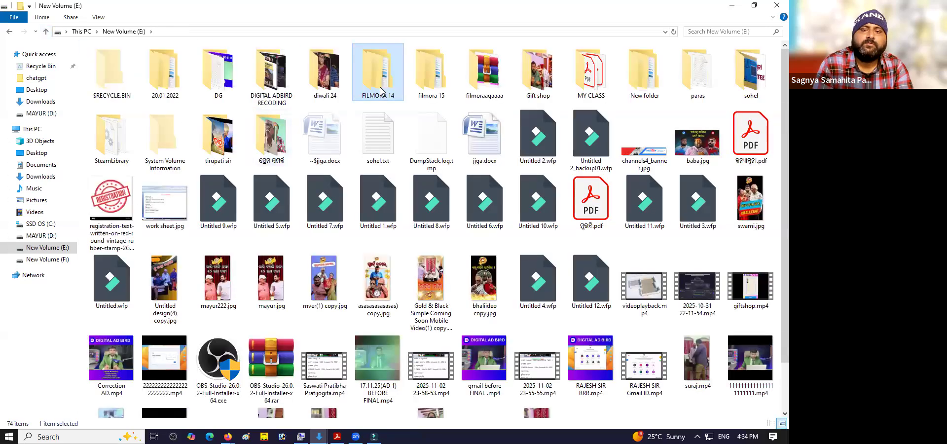
pyautogui.doubleClick(380, 86)
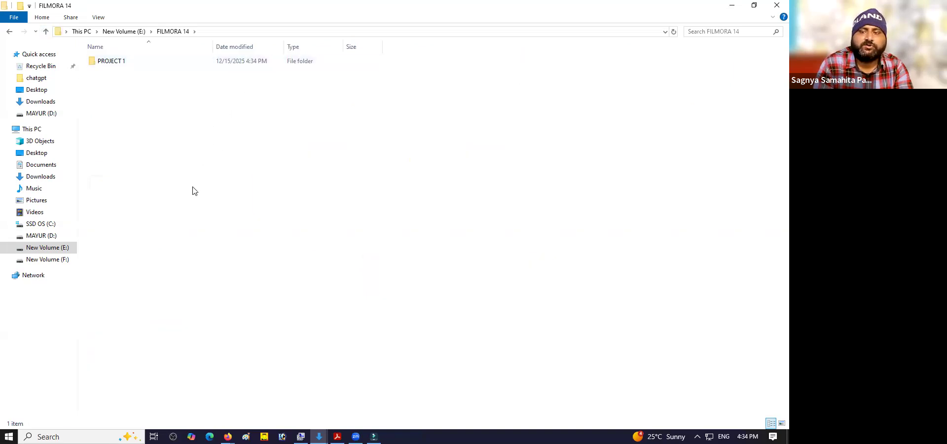
pyautogui.doubleClick(221, 65)
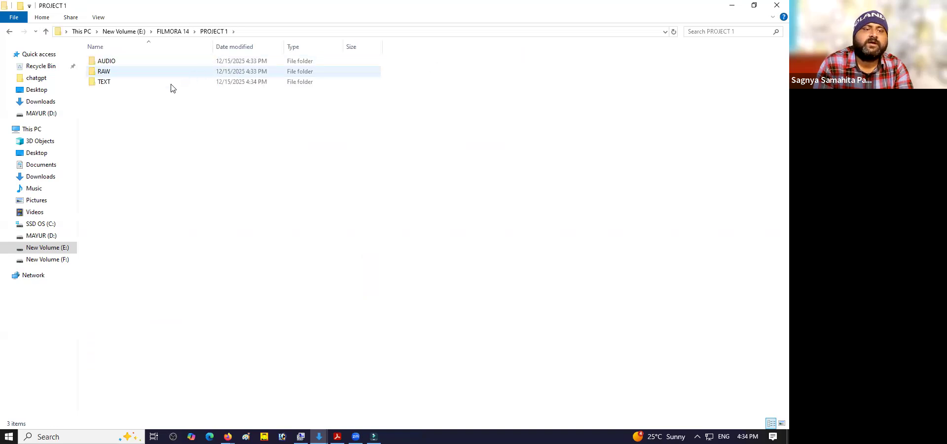
pyautogui.doubleClick(175, 65)
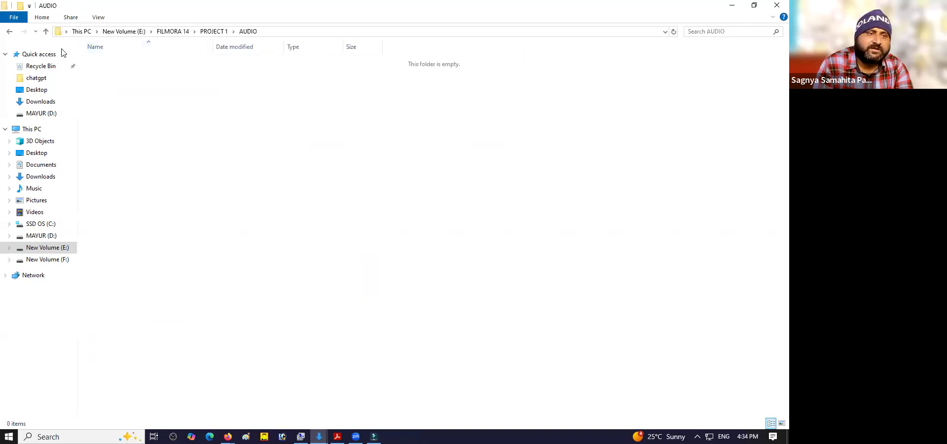
pyautogui.hotkey('alt', 'Left')
pyautogui.doubleClick(119, 73)
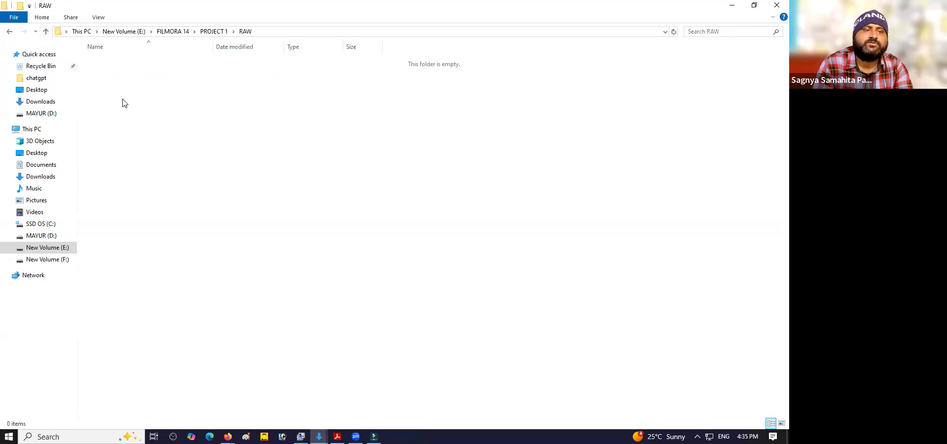
pyautogui.click(45, 31)
pyautogui.doubleClick(90, 82)
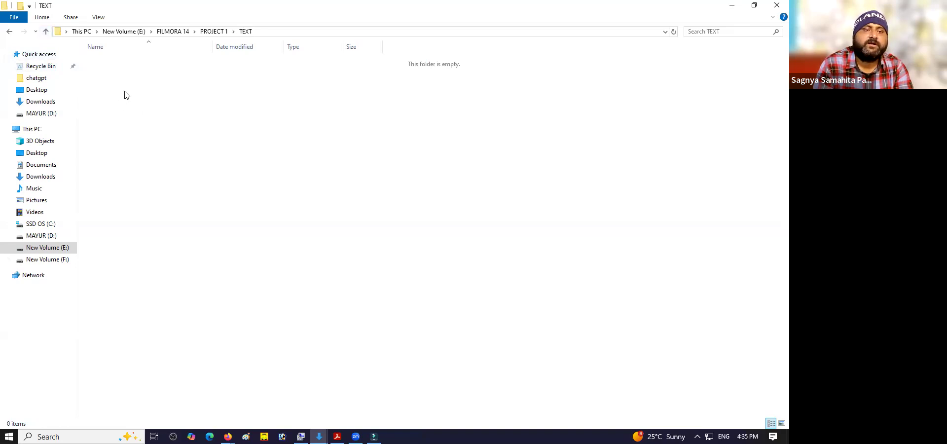
pyautogui.hotkey('alt', 'Up')
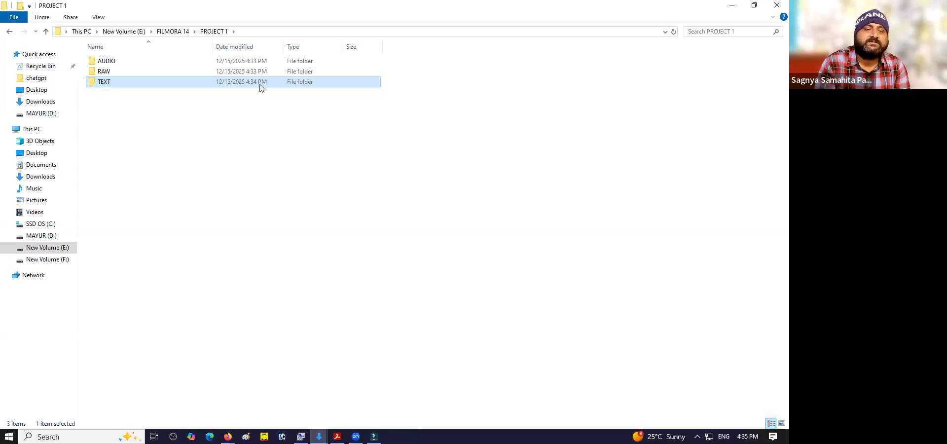
# Switch to Adobe Acrobat to review the Project Organization Best Practices page, and return to the PROJECT 1 folder in File Explorer
pyautogui.click(237, 112)
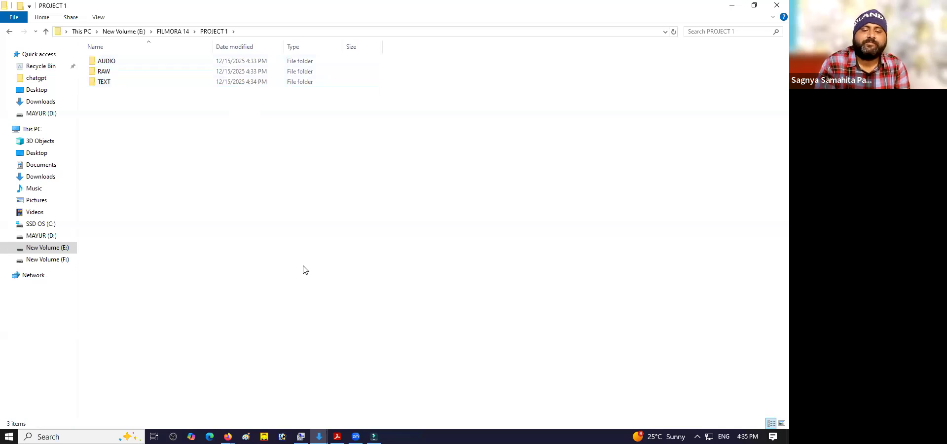
pyautogui.click(334, 431)
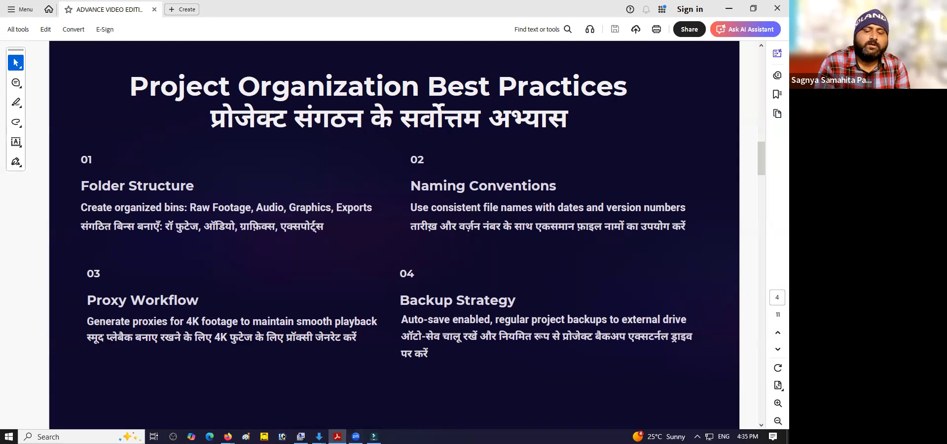
pyautogui.click(337, 436)
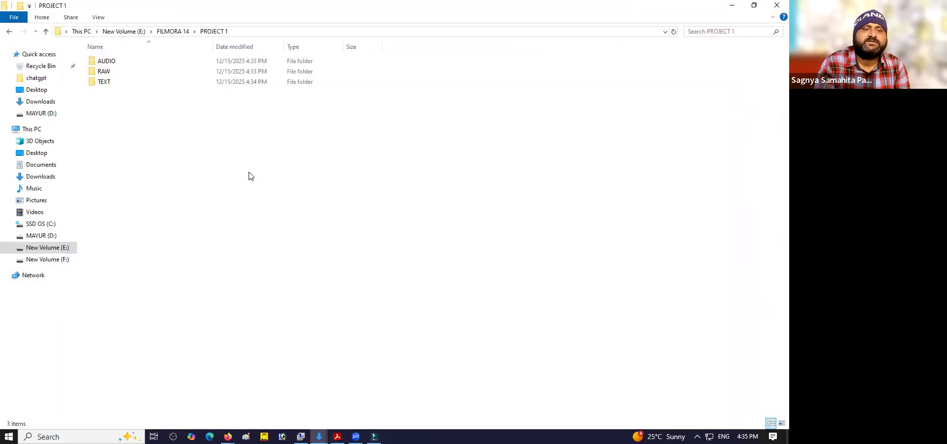
# Rename the PROJECT 1 folder inside FILMORA 14 as 15.12.2025 PROJECT 1
pyautogui.hotkey('alt', 'Up')
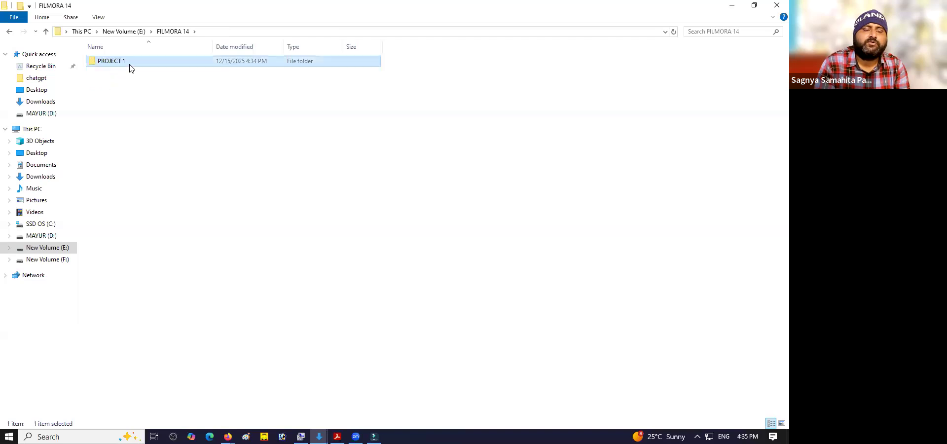
pyautogui.rightClick(129, 63)
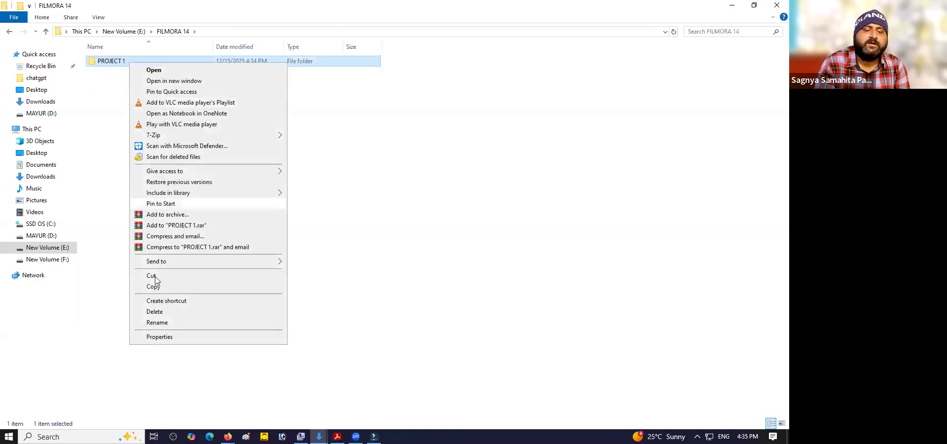
pyautogui.click(156, 323)
pyautogui.click(134, 60)
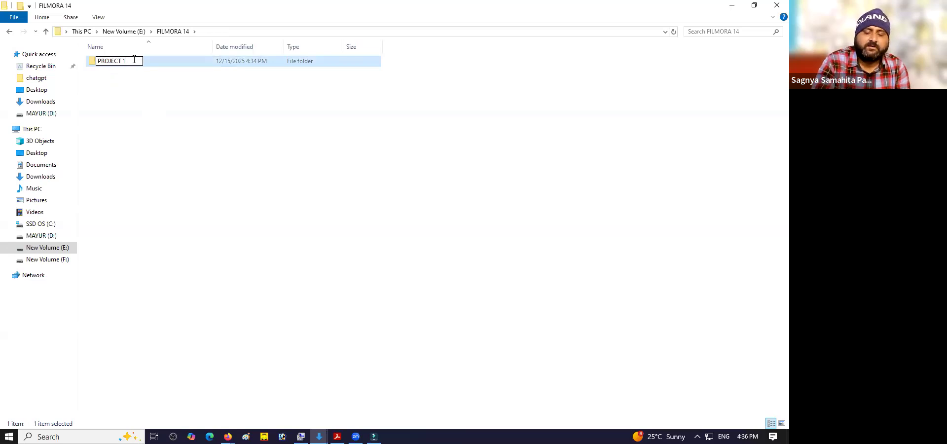
pyautogui.press('/')
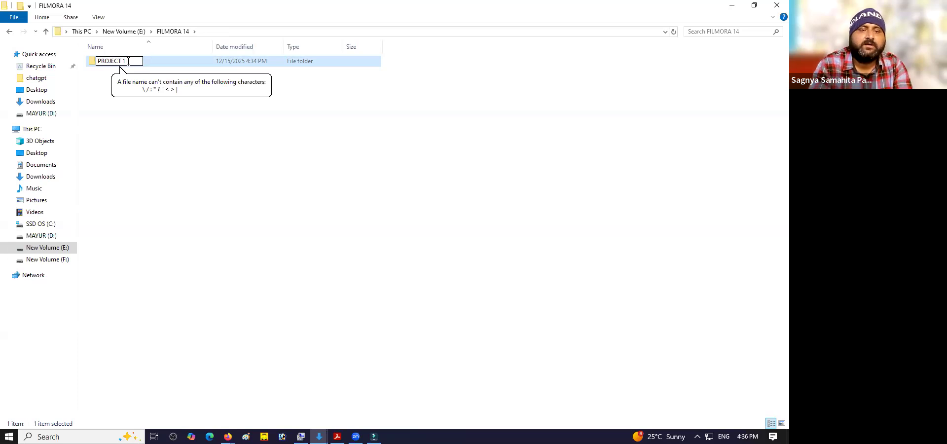
pyautogui.press('BackSpace')
pyautogui.press('BackSpace')
pyautogui.press('BackSpace')
pyautogui.press('BackSpace')
pyautogui.press('BackSpace')
pyautogui.press('BackSpace')
pyautogui.press('BackSpace')
pyautogui.press('BackSpace')
pyautogui.press('BackSpace')
pyautogui.press('BackSpace')
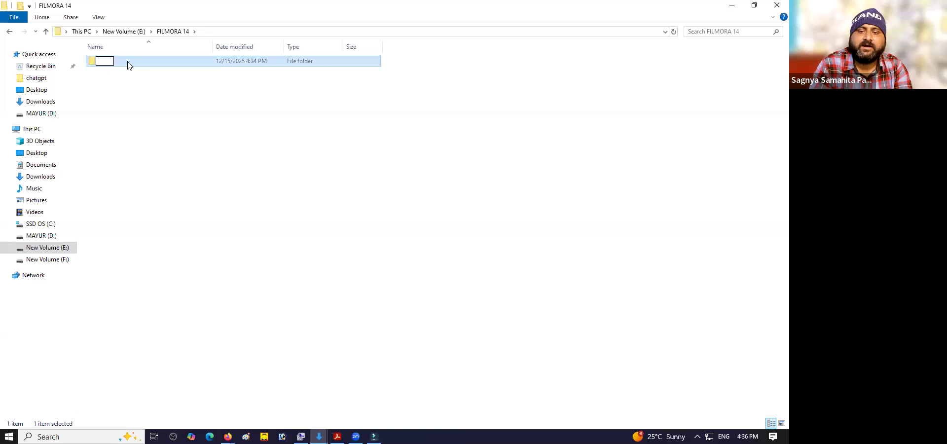
pyautogui.write('1')
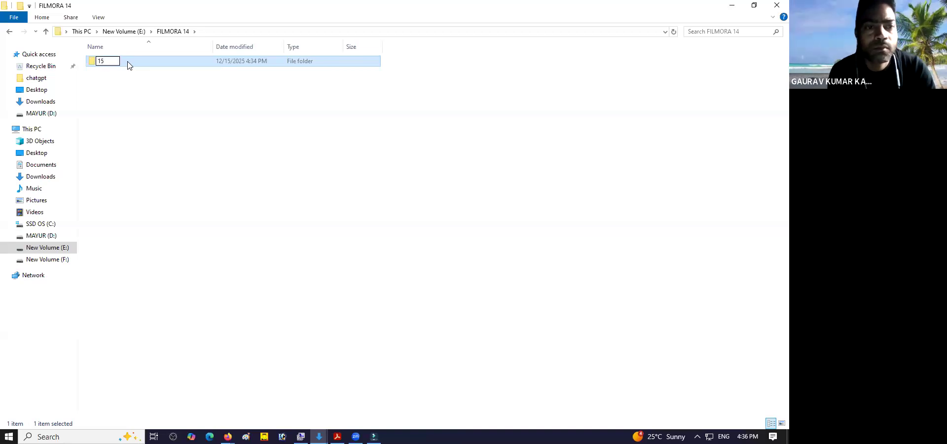
pyautogui.write('5.1')
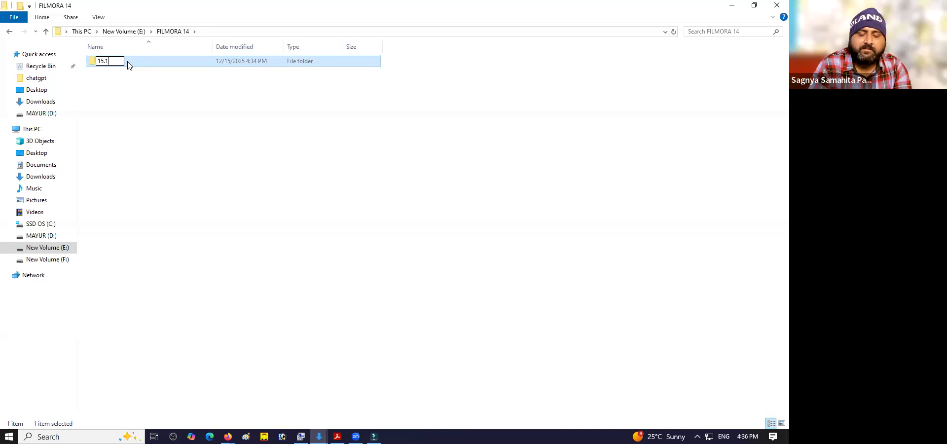
pyautogui.write('2.202')
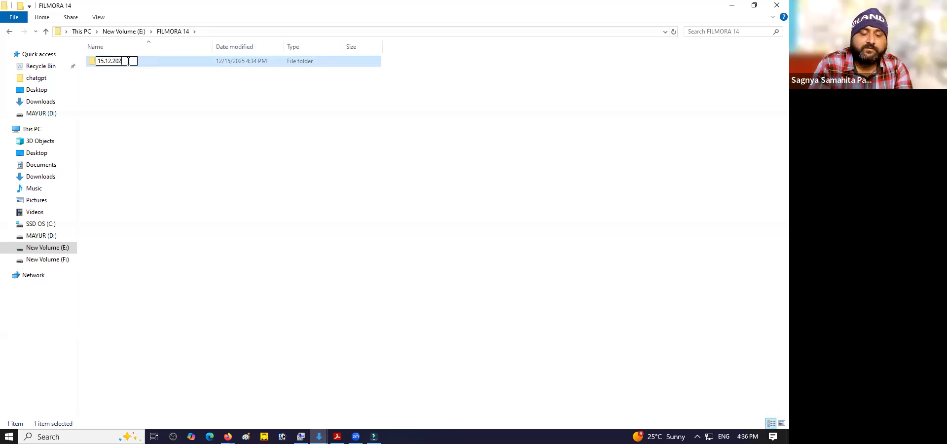
pyautogui.write('5 PROJECT')
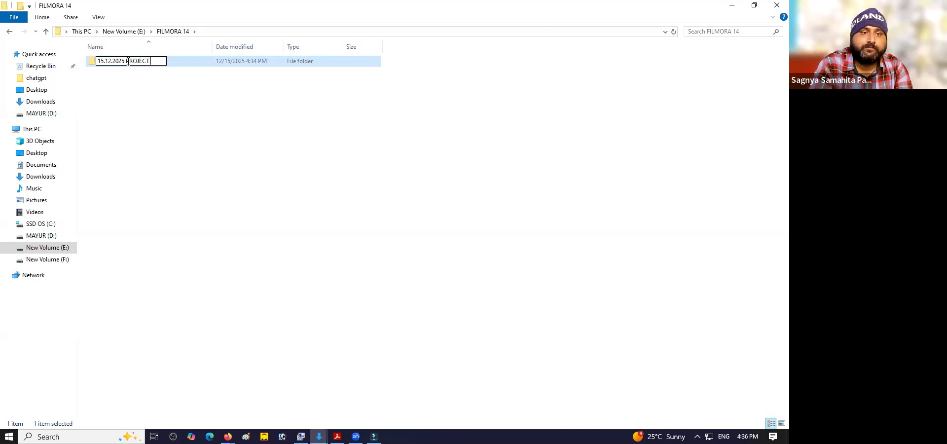
pyautogui.write(' 1')
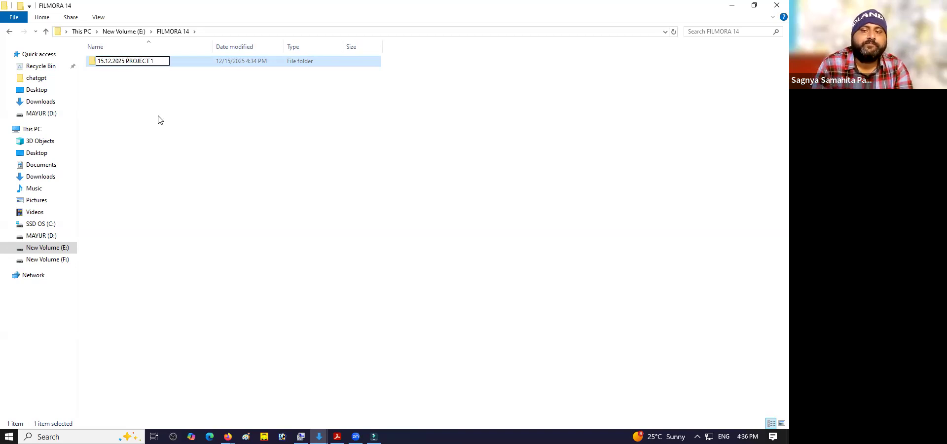
pyautogui.click(190, 101)
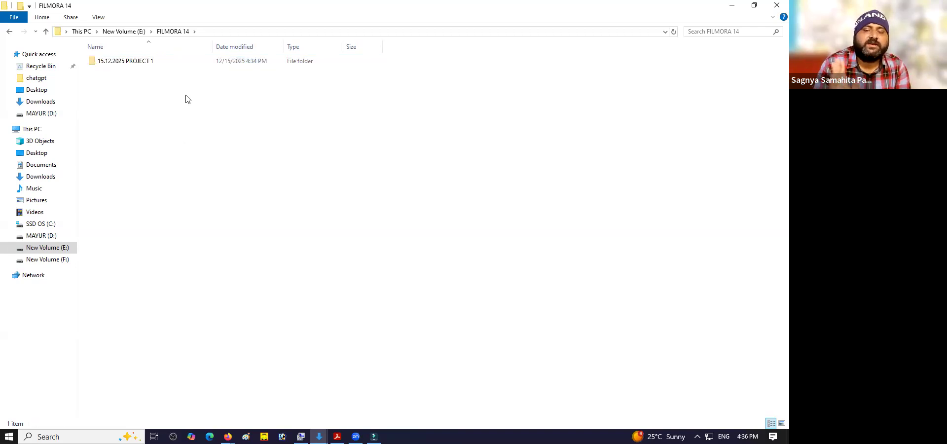
# Create a subfolder named OUTPUT inside the 15.12.2025 PROJECT 1 folder
pyautogui.doubleClick(163, 64)
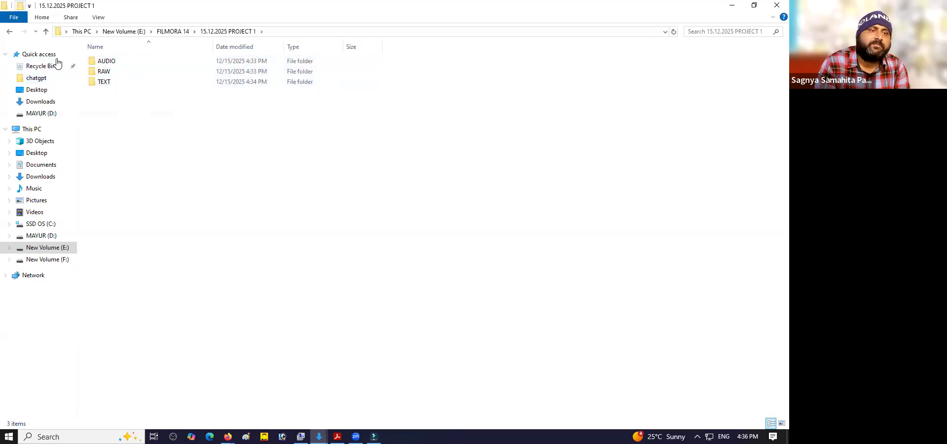
pyautogui.hotkey('ctrl', 'shift', 'n')
pyautogui.write('O')
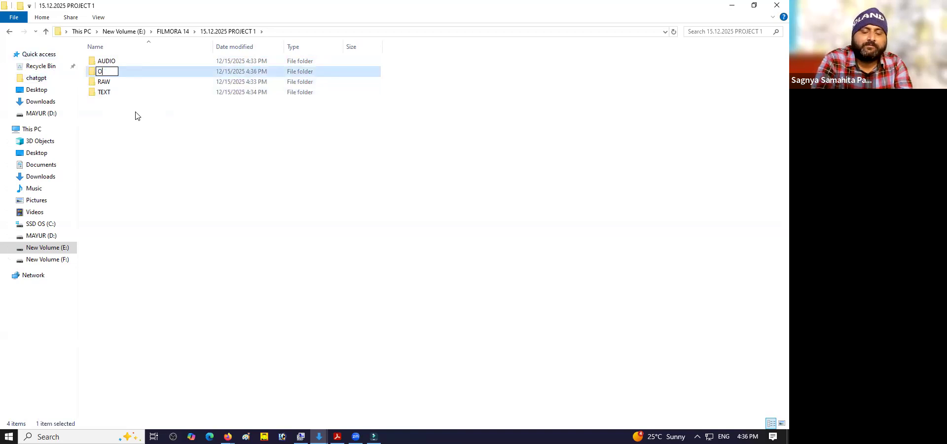
pyautogui.write('UTPUT')
pyautogui.press('Return')
pyautogui.click(271, 133)
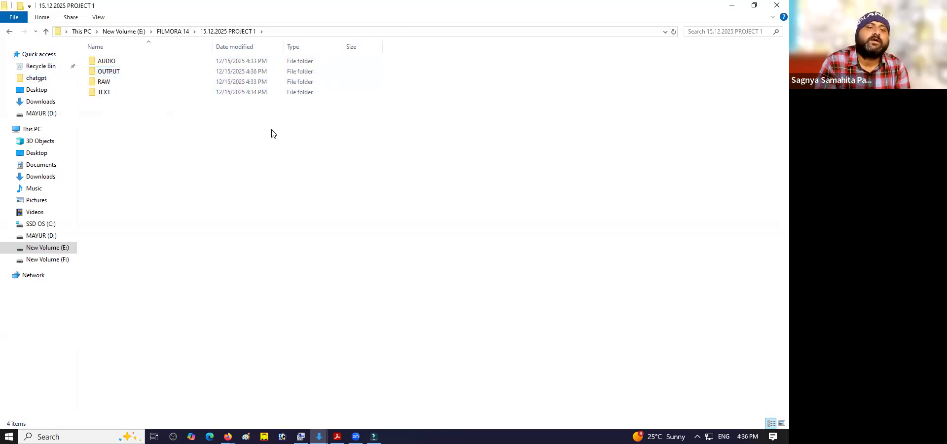
# Go up to the FILMORA 14 folder and reopen 15.12.2025 PROJECT 1 to review its subfolders
pyautogui.click(270, 73)
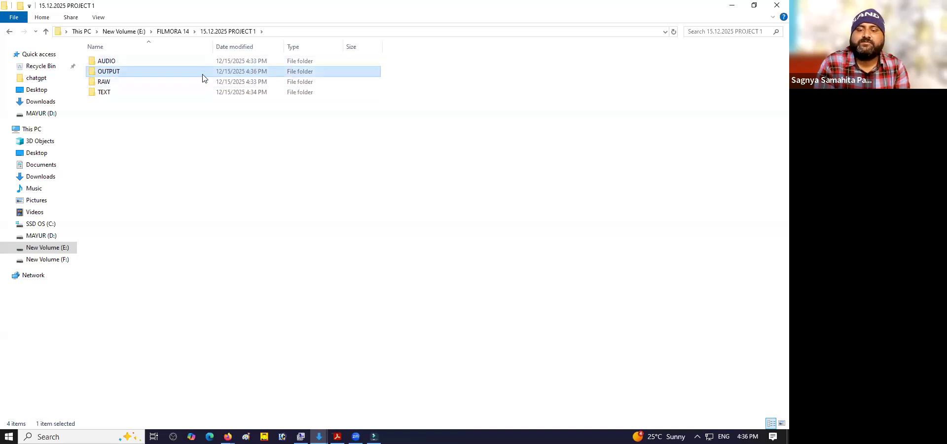
pyautogui.press('BackSpace')
pyautogui.doubleClick(114, 62)
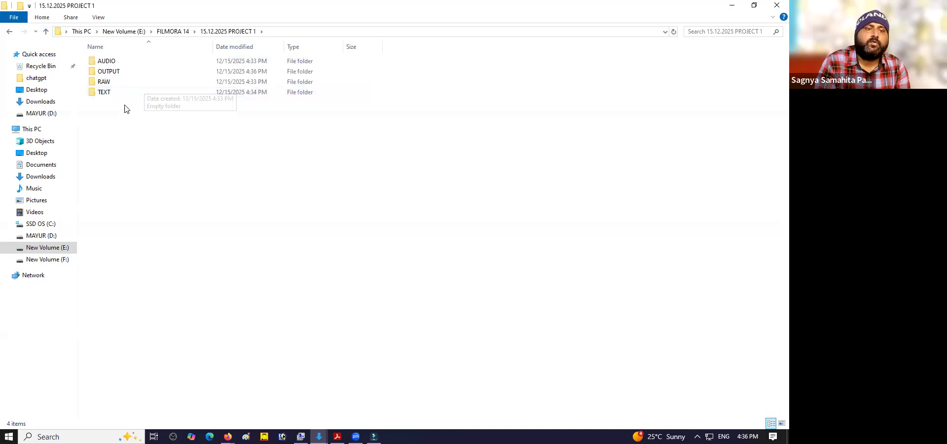
# Return from the 15.12.2025 PROJECT 1 folder to its parent folder FILMORA 14
pyautogui.click(153, 74)
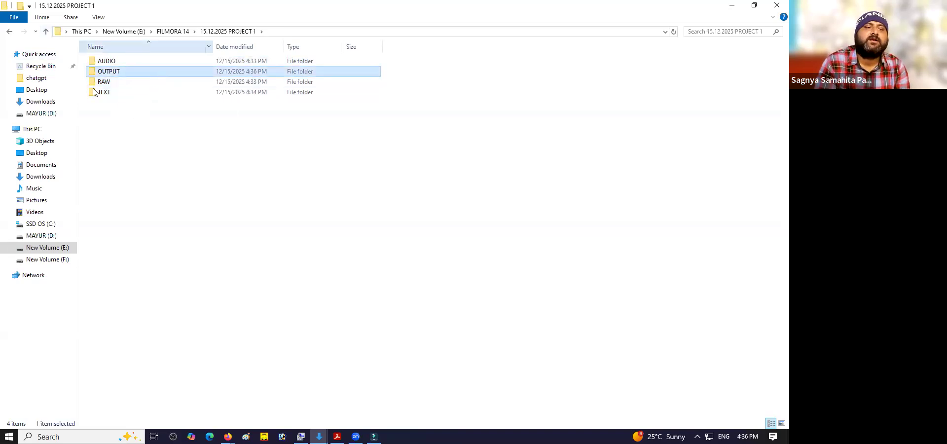
pyautogui.click(45, 31)
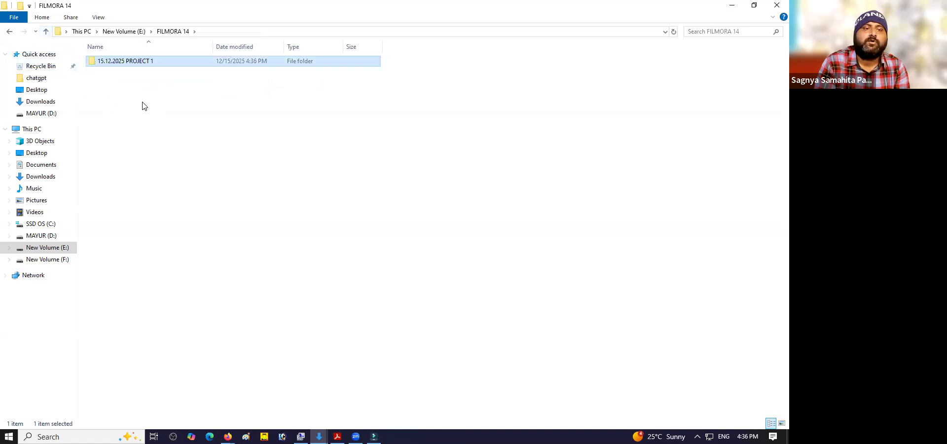
pyautogui.click(200, 131)
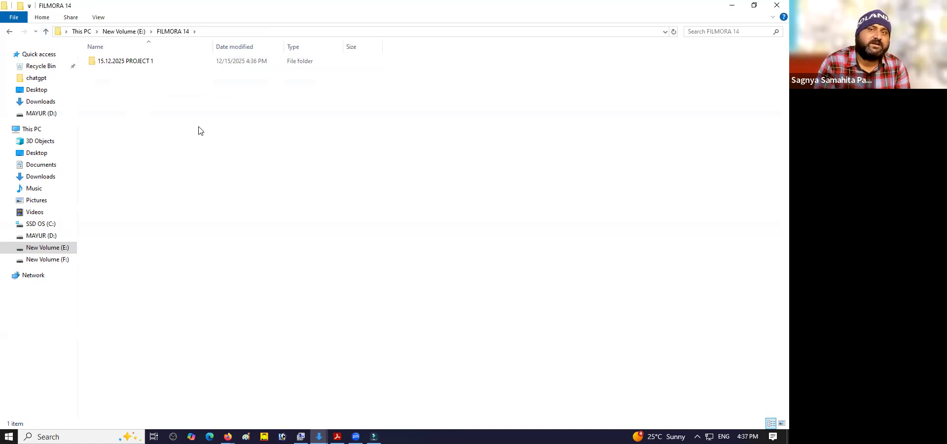
# Switch to Adobe Acrobat, review Project Organization Best Practices, and advance the PDF to the Professional Editing Workflow page
pyautogui.click(337, 436)
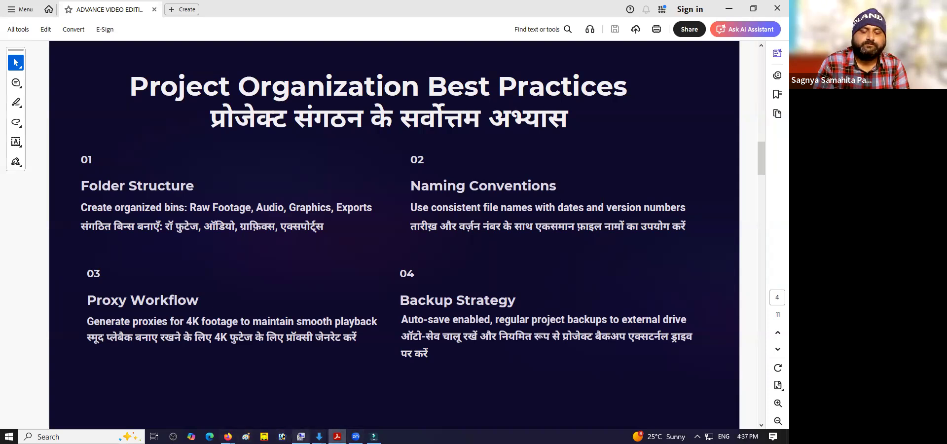
pyautogui.moveTo(319, 436)
pyautogui.click(357, 407)
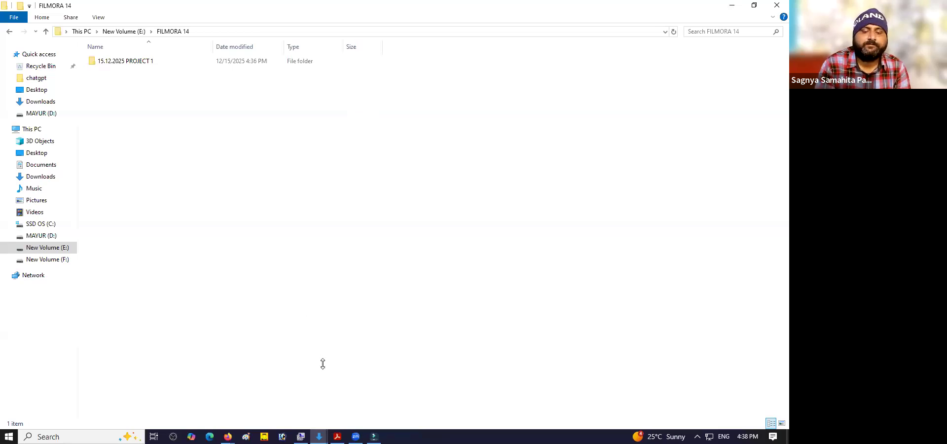
pyautogui.click(337, 436)
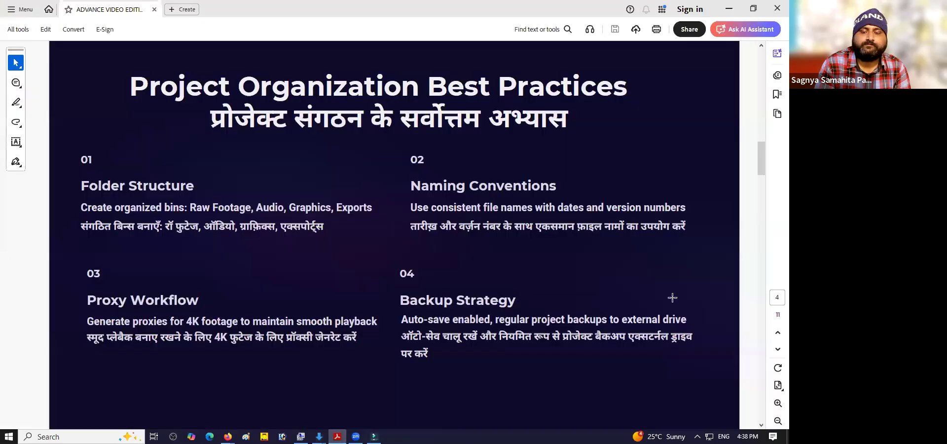
pyautogui.click(761, 424)
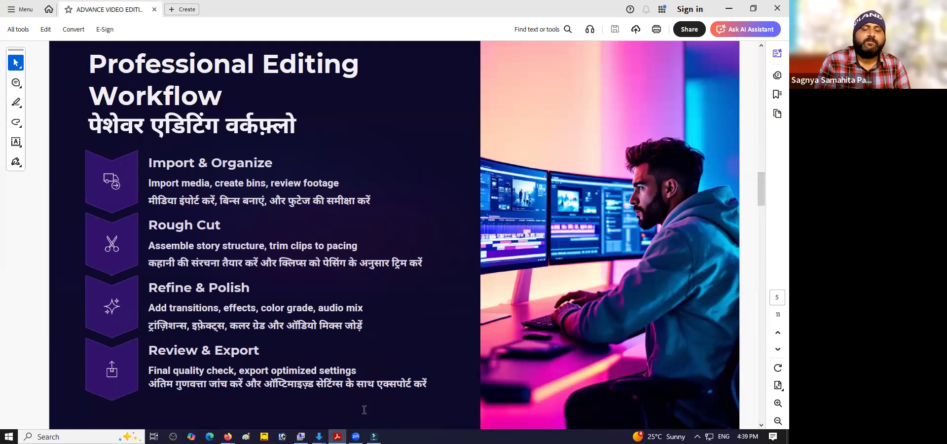
# Switch to Filmora, unlock the Video 1 track, and delete all clips from the timeline
pyautogui.click(373, 436)
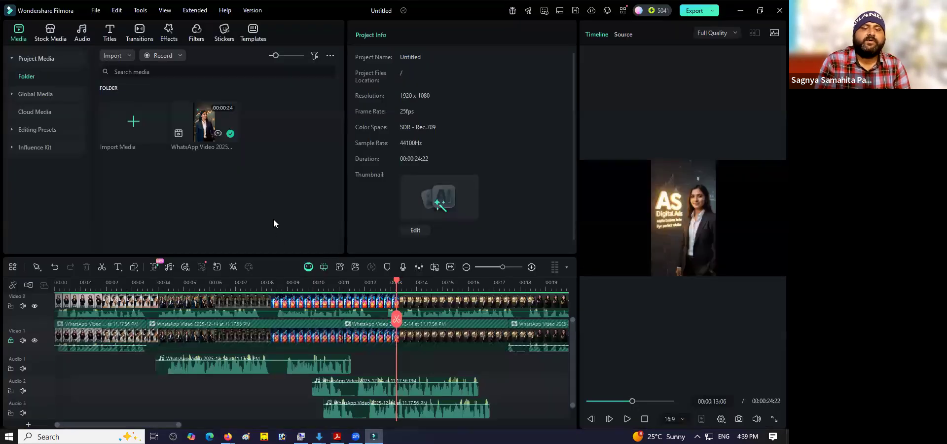
pyautogui.click(259, 310)
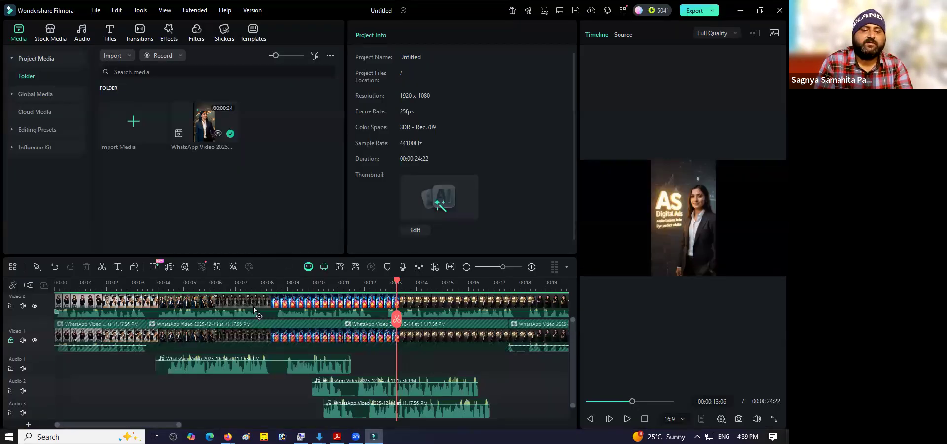
pyautogui.click(11, 340)
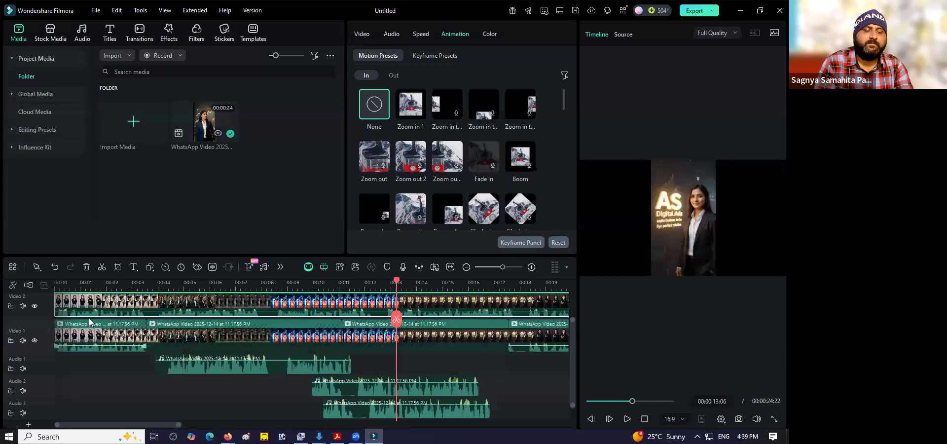
pyautogui.hotkey('ctrl', 'a')
pyautogui.press('Delete')
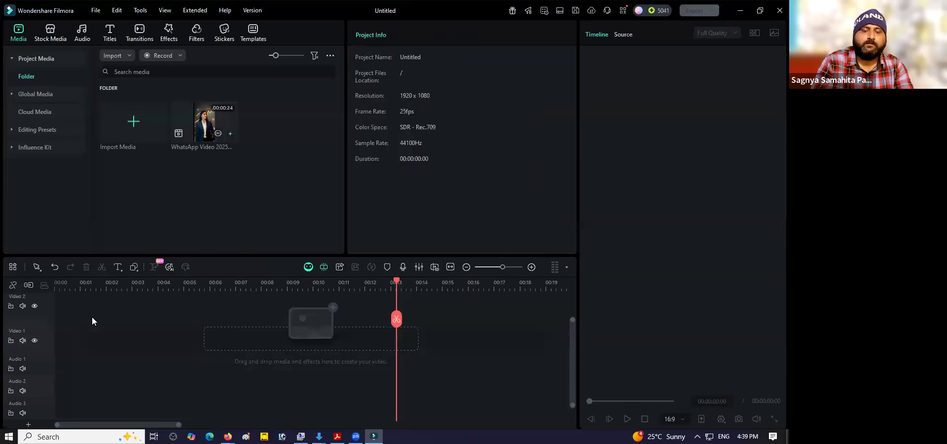
# Delete the WhatsApp video from the project media folder, dismissing the Smart Scene Cut dialog
pyautogui.click(214, 132)
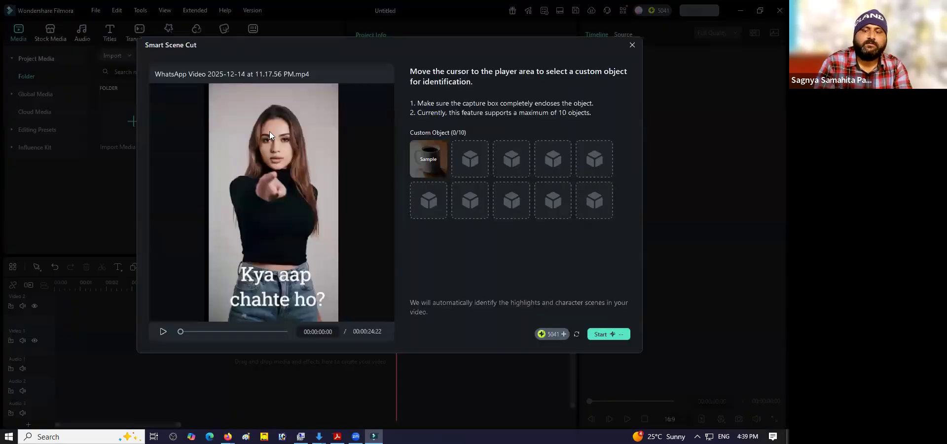
pyautogui.click(632, 45)
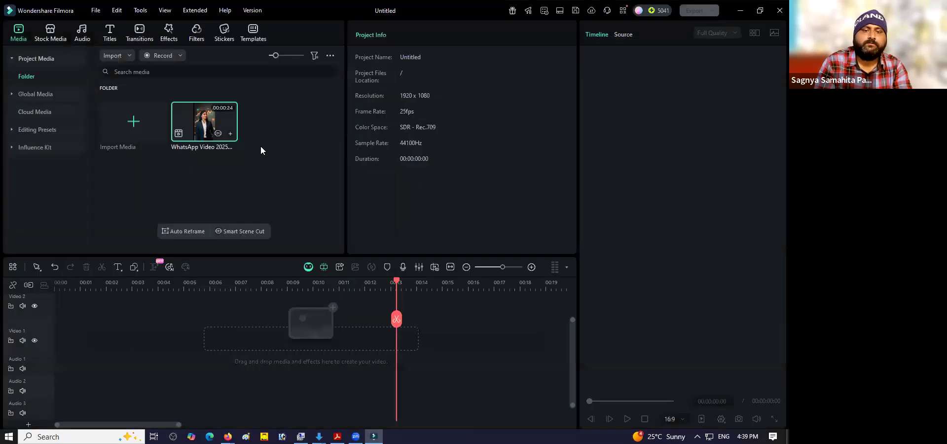
pyautogui.press('Delete')
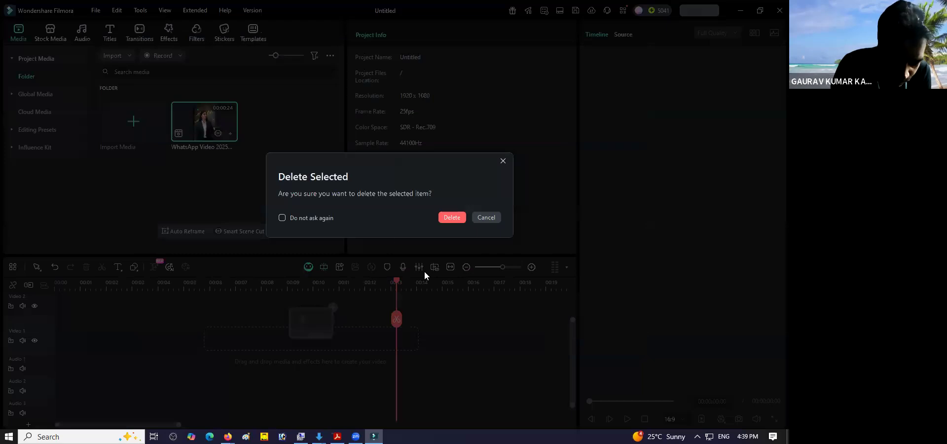
pyautogui.click(452, 217)
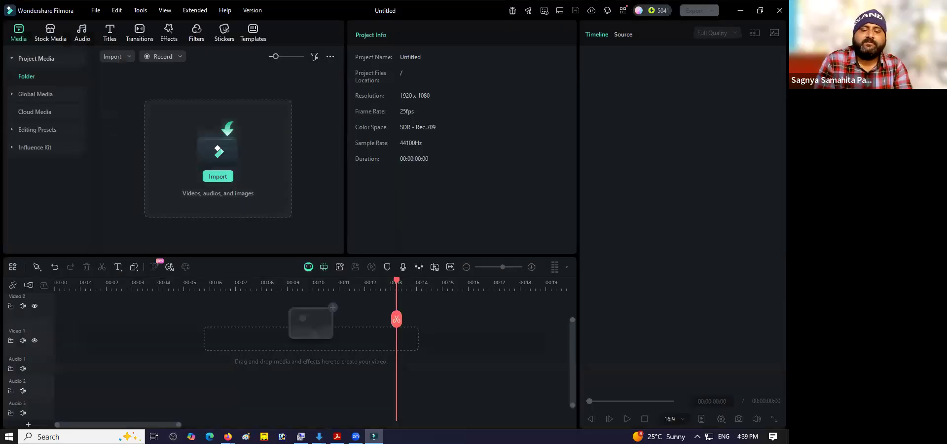
# Import the WhatsApp videos of 2025-12-14 at 11.18.07 PM, 11.13.17 PM and 10.36.02 PM from Downloads
pyautogui.click(337, 436)
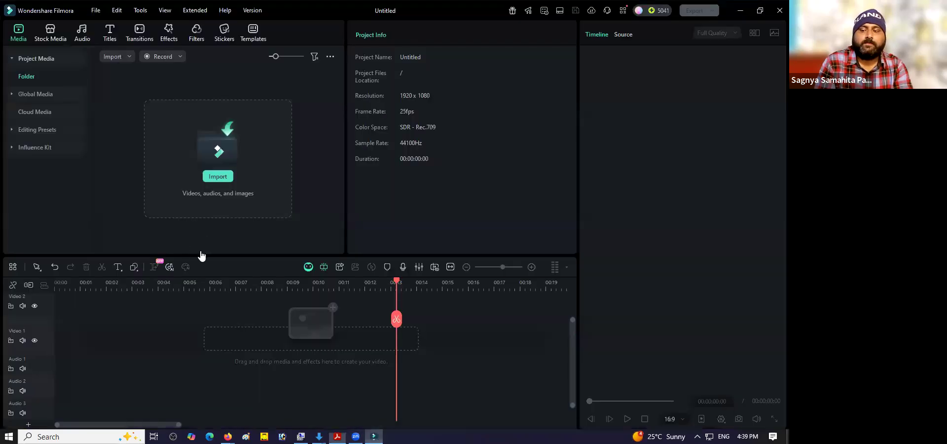
pyautogui.click(202, 195)
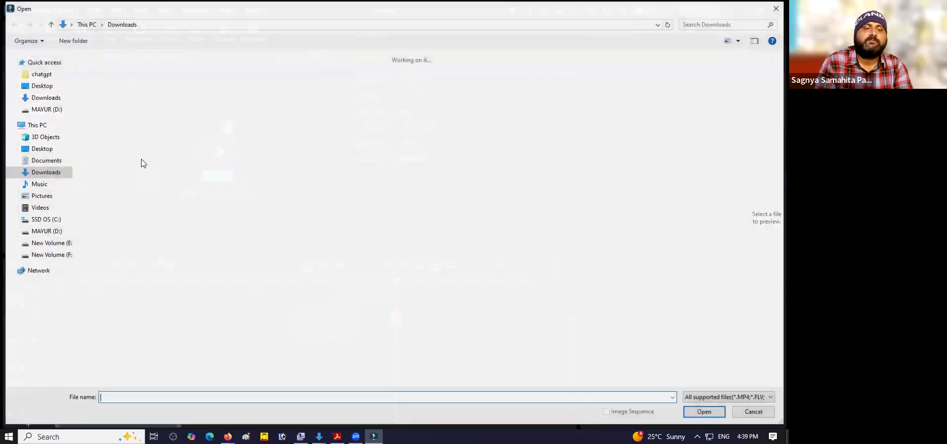
pyautogui.click(115, 187)
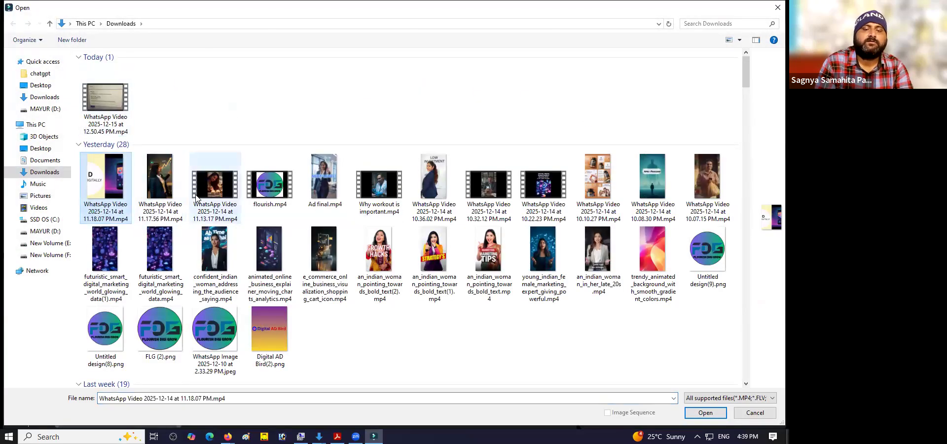
pyautogui.keyDown('ctrl'); pyautogui.click(205, 193); pyautogui.keyUp('ctrl')
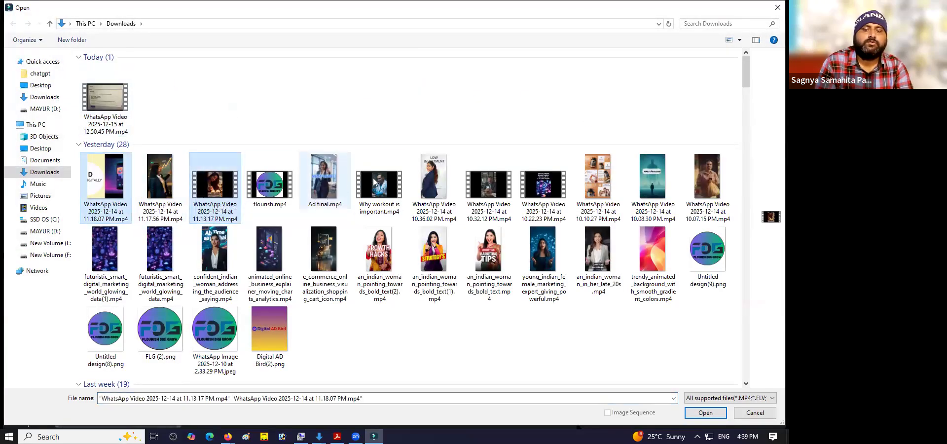
pyautogui.keyDown('ctrl'); pyautogui.click(428, 183); pyautogui.keyUp('ctrl')
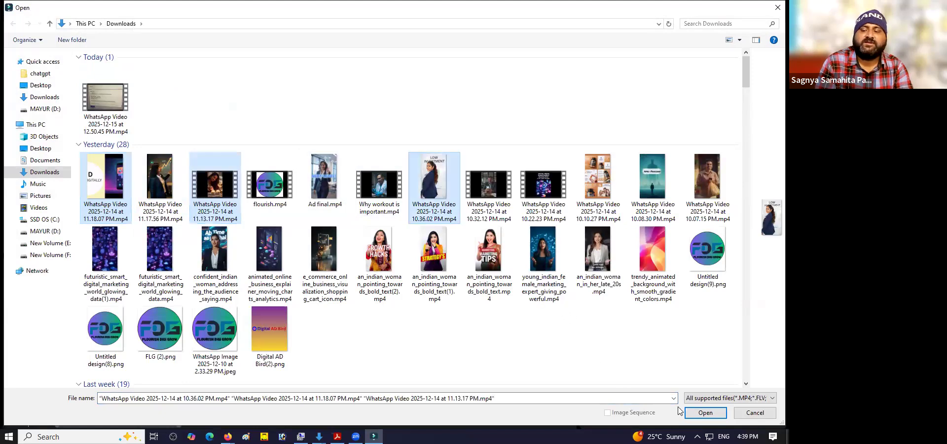
pyautogui.click(695, 414)
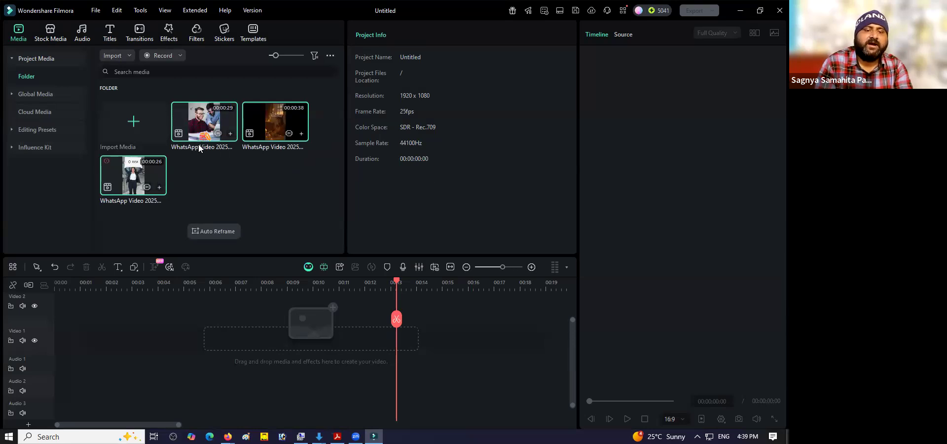
pyautogui.rightClick(200, 148)
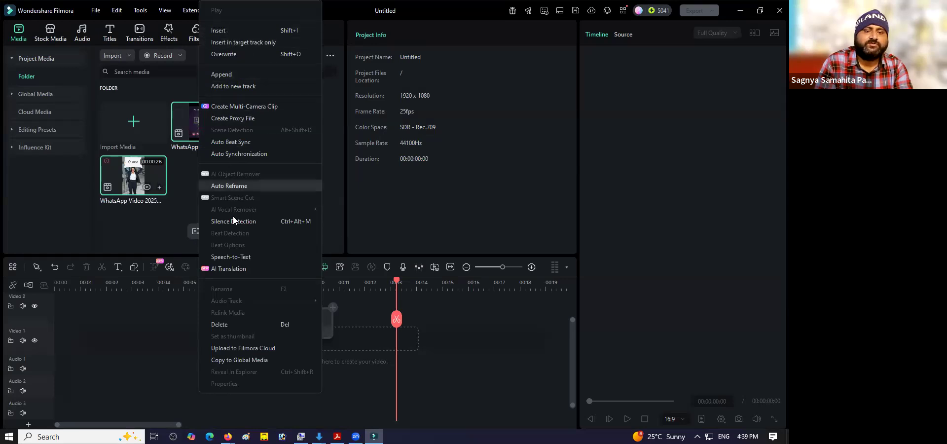
pyautogui.rightClick(139, 187)
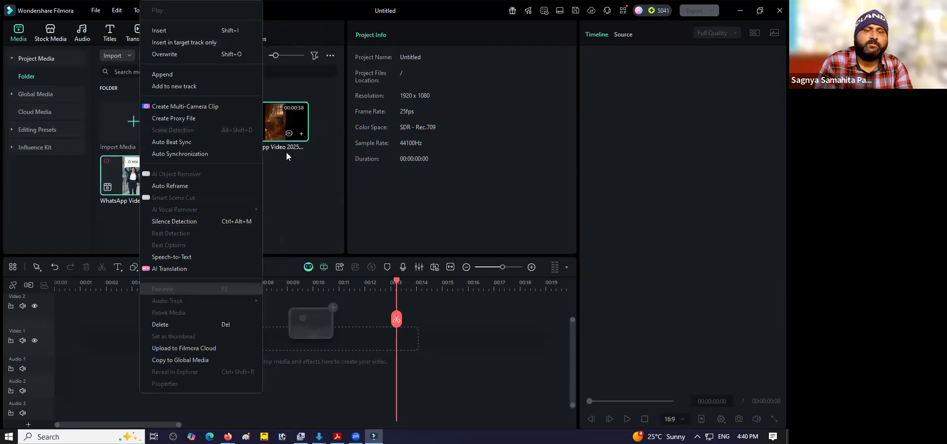
pyautogui.click(270, 162)
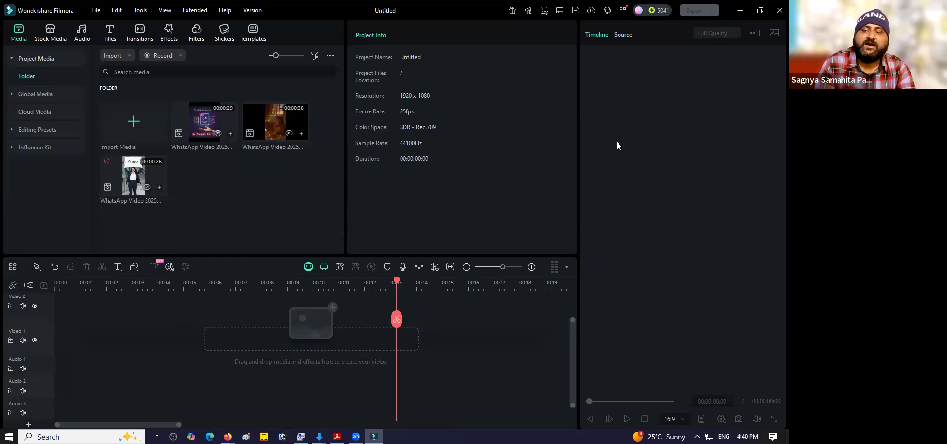
# Preview the 11.18.07 PM WhatsApp video and add it to the Video 1 track, keeping the 1920x1080 25fps project settings
pyautogui.doubleClick(203, 126)
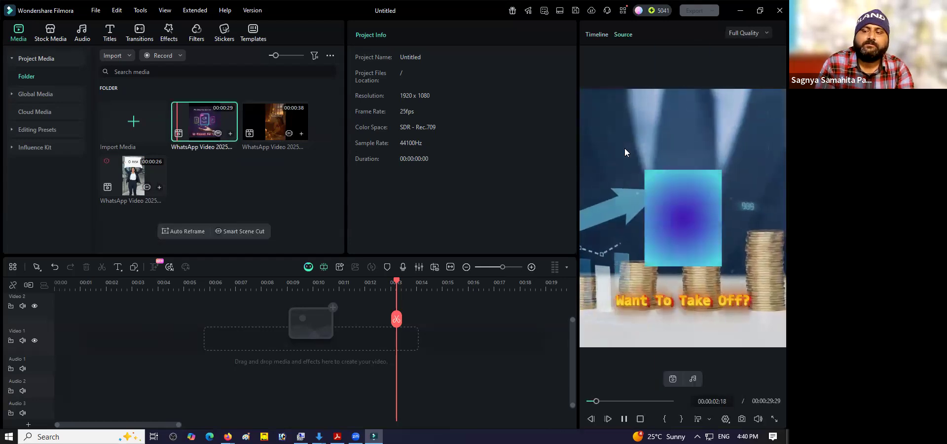
pyautogui.press('space')
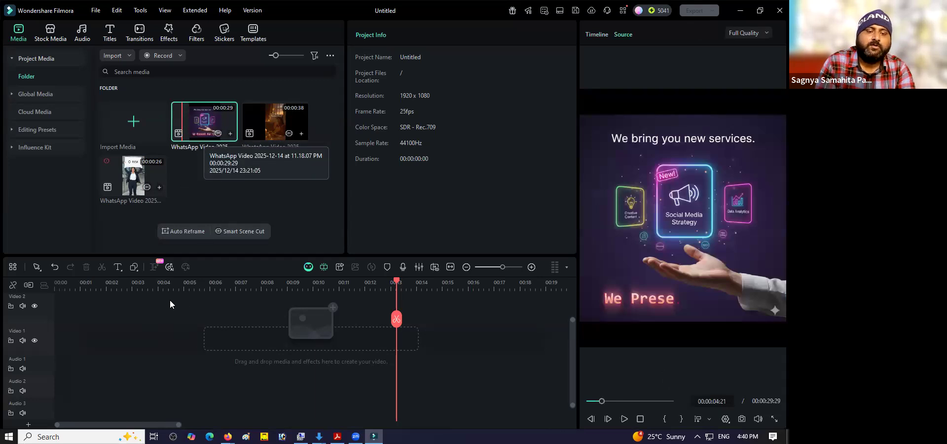
pyautogui.click(231, 134)
pyautogui.click(420, 238)
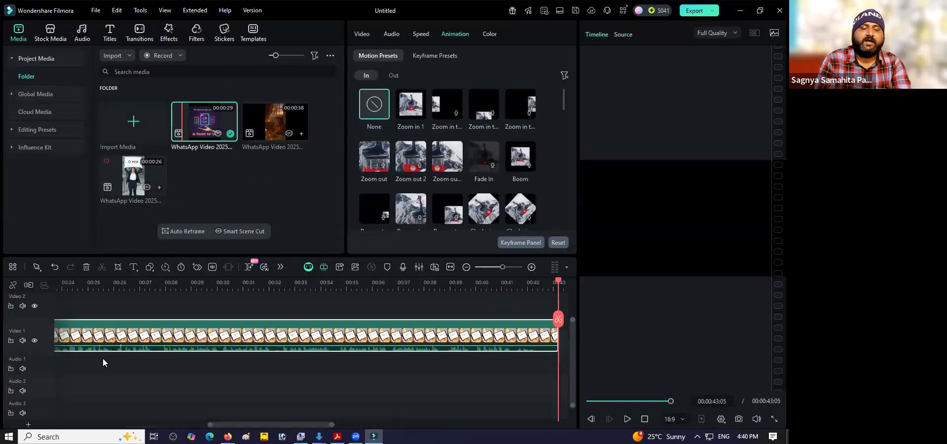
# Move the playhead to 00:00:30:03 and preview the 38-second clip from the media folder, muting the player
pyautogui.moveTo(269, 139); pyautogui.dragTo(252, 249)
pyautogui.click(221, 289)
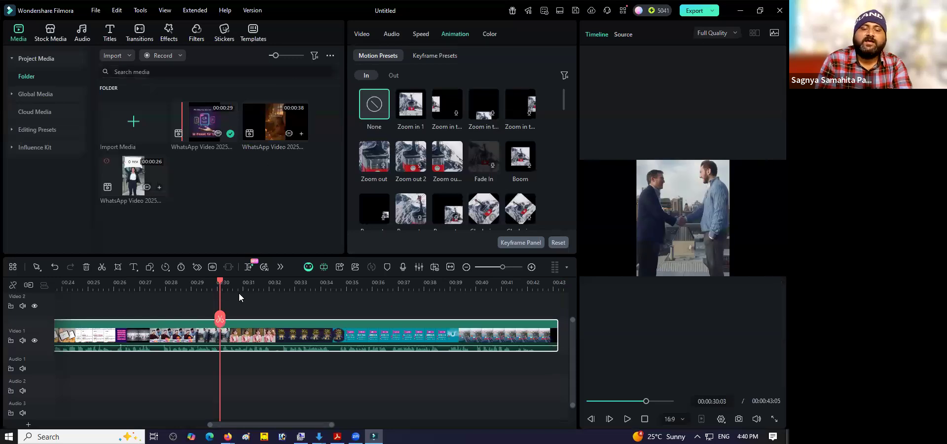
pyautogui.doubleClick(265, 133)
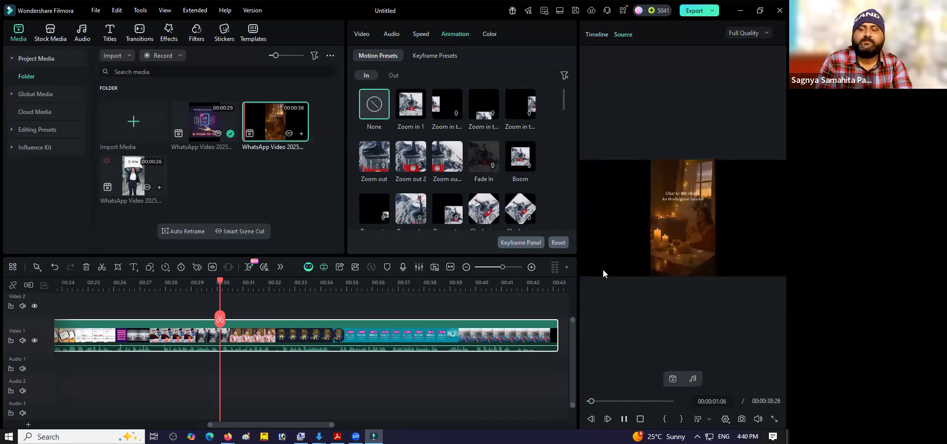
pyautogui.click(759, 420)
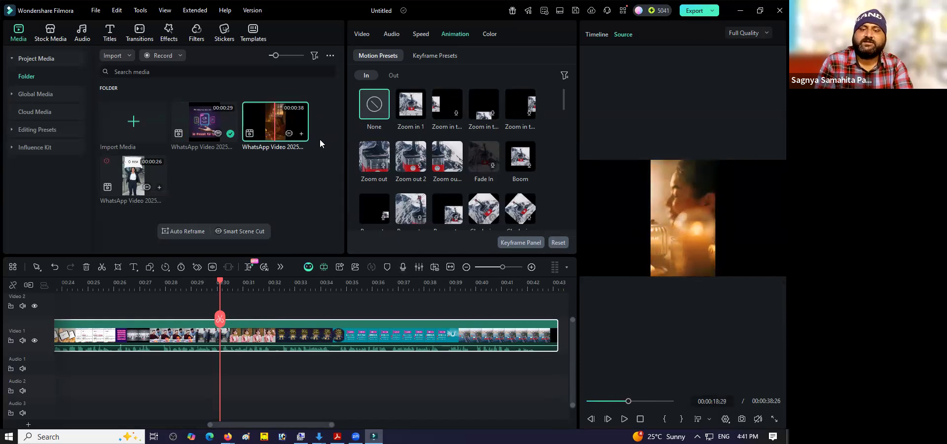
# Place the 38-second clip on Video 2 near the playhead, keeping the 1920x1080 25fps project settings
pyautogui.moveTo(274, 134); pyautogui.dragTo(216, 301)
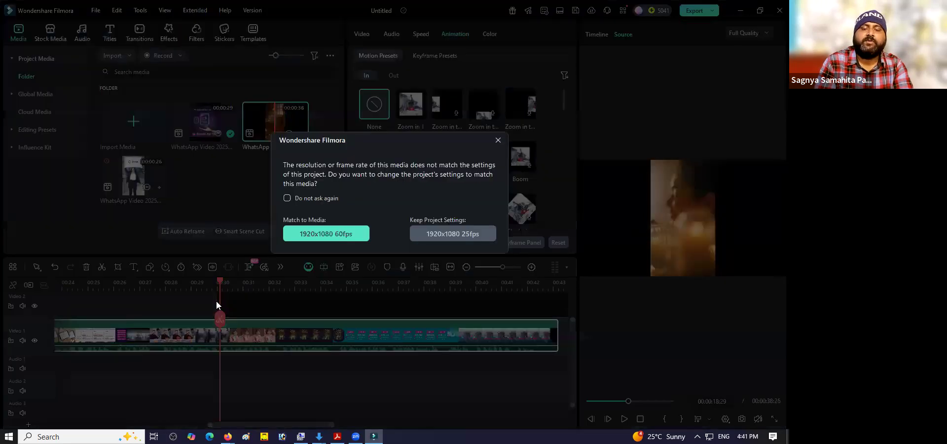
pyautogui.click(435, 235)
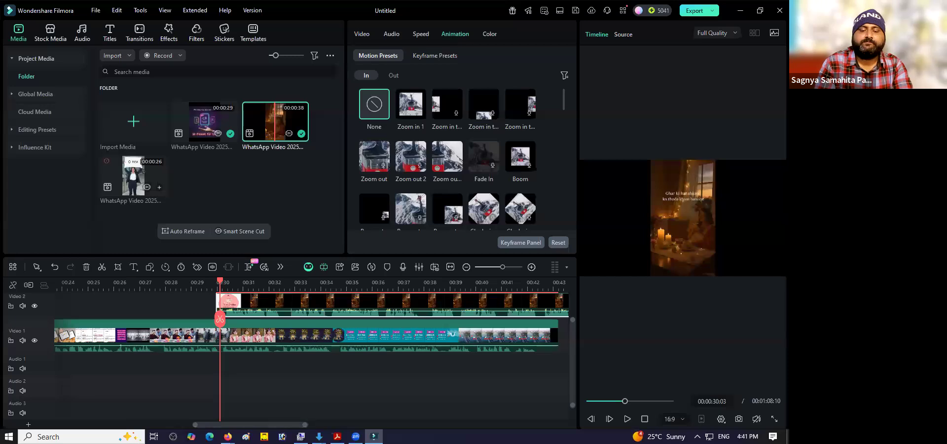
# Check the Professional Editing Workflow page in Adobe Acrobat, return to Filmora, and delete the clip from Video 2
pyautogui.click(337, 435)
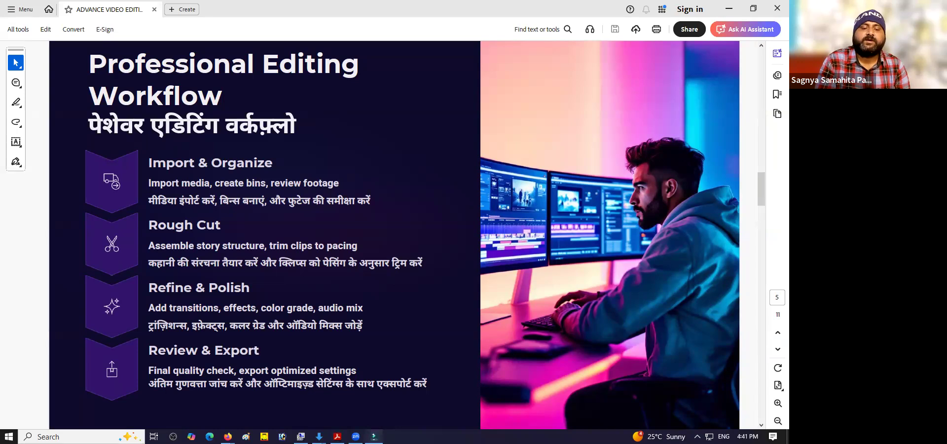
pyautogui.click(374, 436)
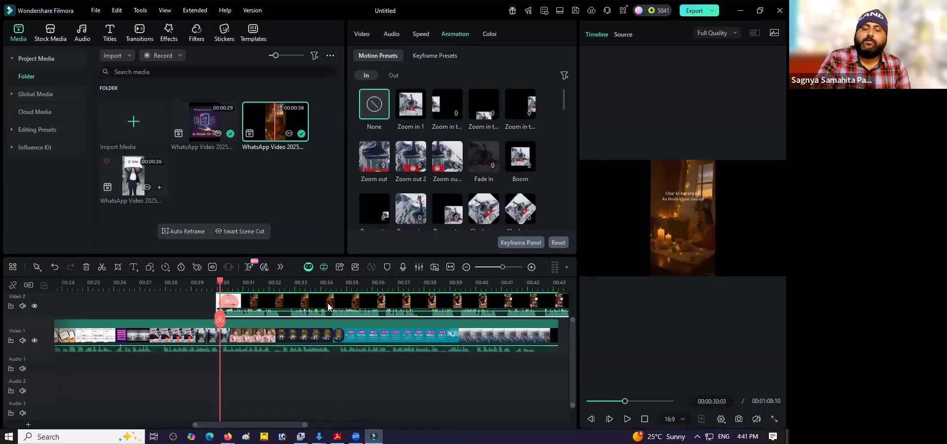
pyautogui.press('Delete')
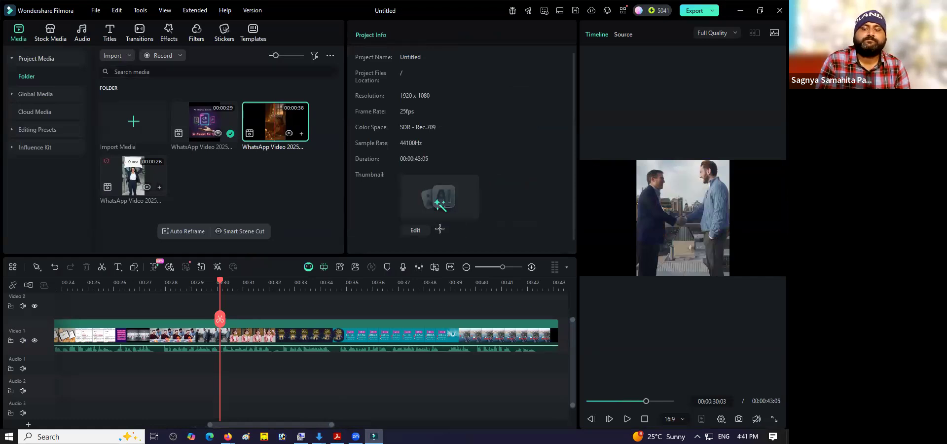
# Open the saved Untitled 12 project from the Filmora start window and return its playhead to 00:00:00:00
pyautogui.hotkey('alt', 'Tab')
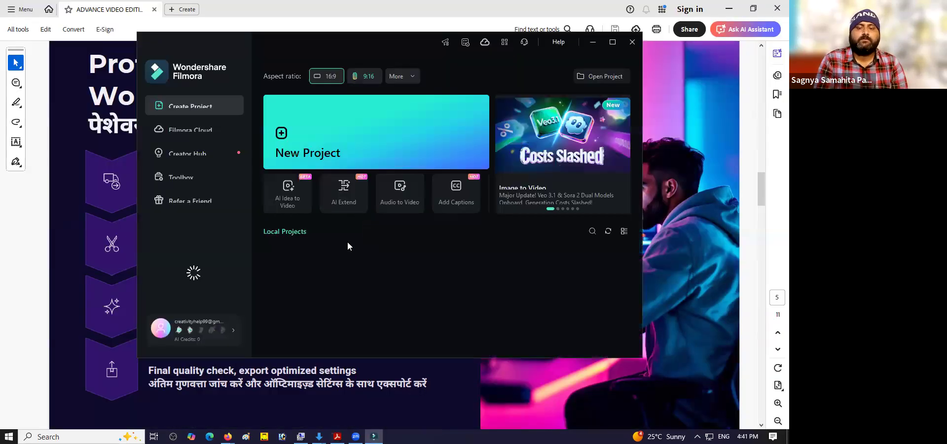
pyautogui.doubleClick(312, 287)
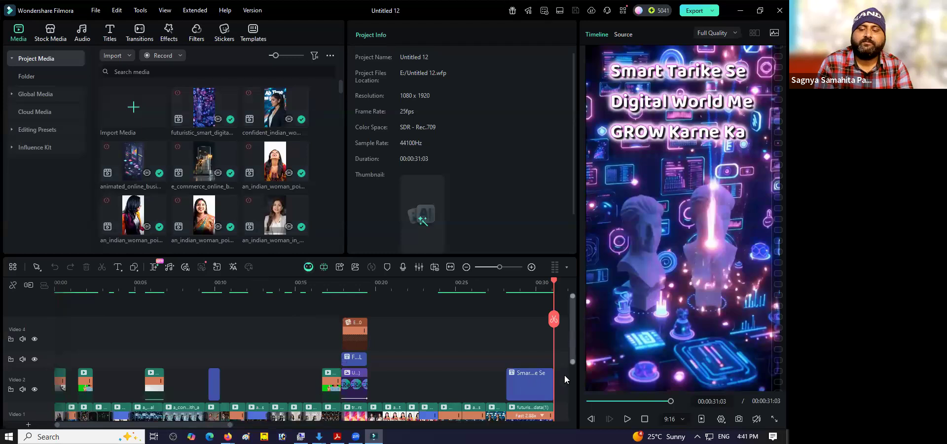
pyautogui.scroll(-3, 564, 375)
pyautogui.click(645, 418)
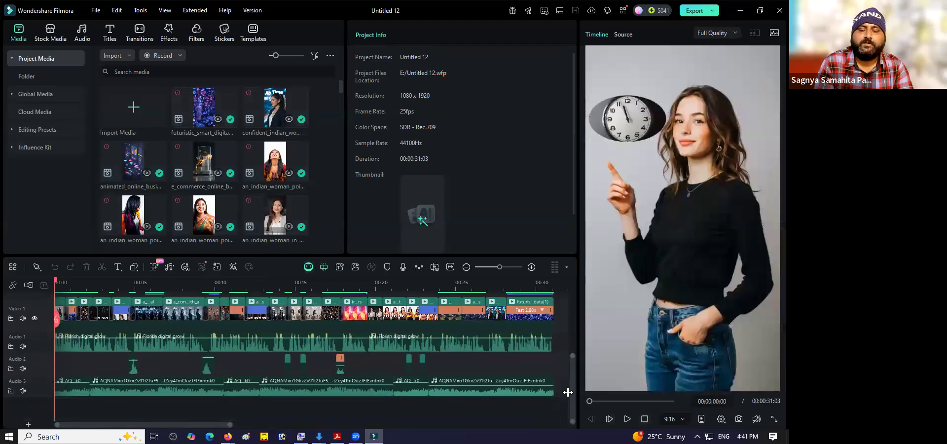
# Unmute the player and play the Untitled 12 timeline from start to end
pyautogui.scroll(2, 572, 375)
pyautogui.scroll(3, 572, 365)
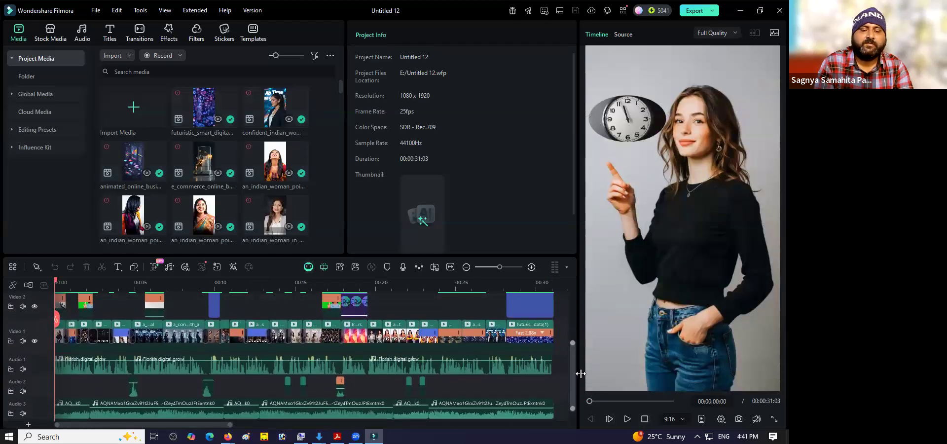
pyautogui.moveTo(592, 370); pyautogui.dragTo(585, 364)
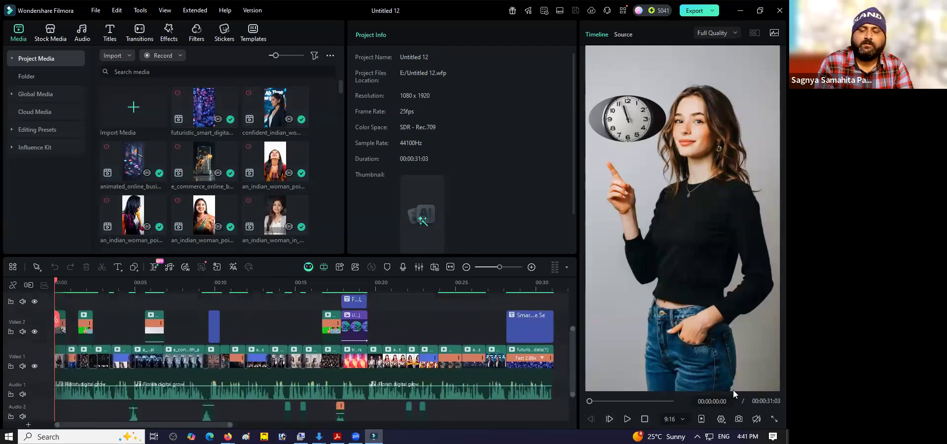
pyautogui.click(756, 418)
pyautogui.press('space')
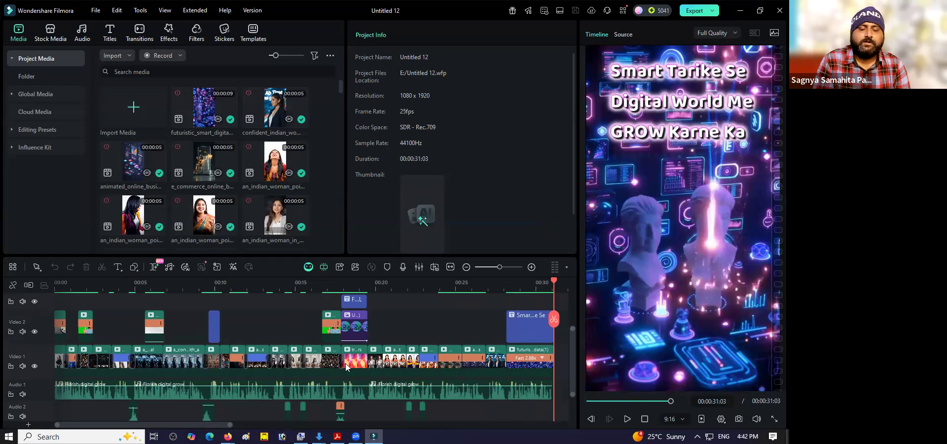
# Check the Professional Editing Workflow page in Adobe Acrobat, then return to the end of the Filmora timeline
pyautogui.hotkey('alt', 'Tab')
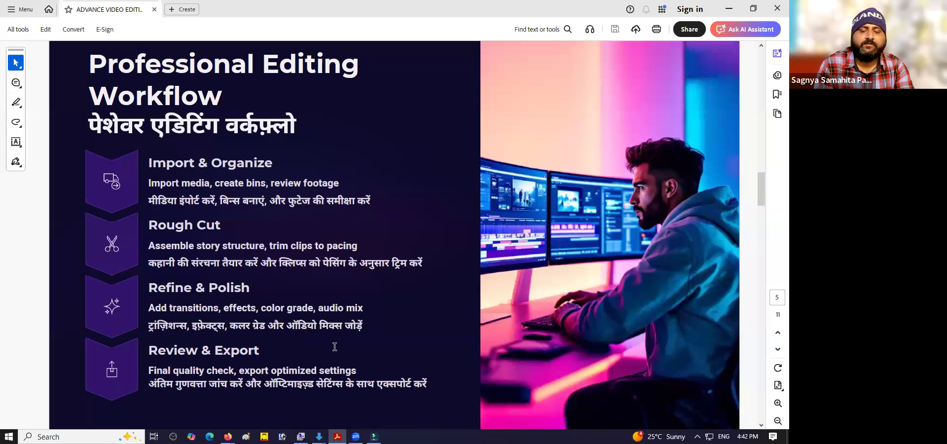
pyautogui.click(371, 436)
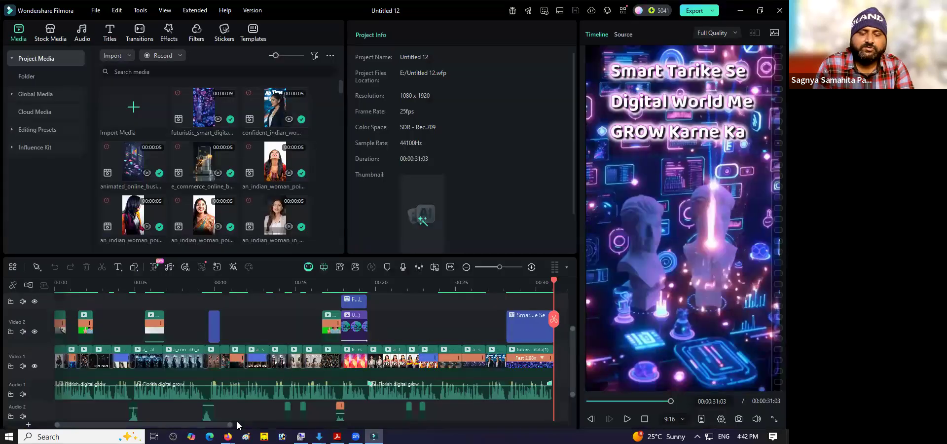
pyautogui.moveTo(220, 427); pyautogui.dragTo(278, 427)
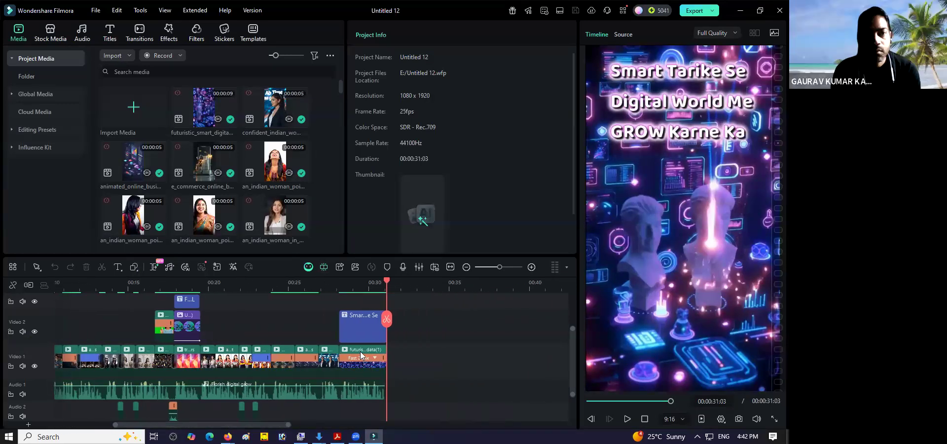
# Paste a copy of the short confident_indian_woman clip on Video 1 about one second past the last clip and extend it to its full length
pyautogui.click(361, 352)
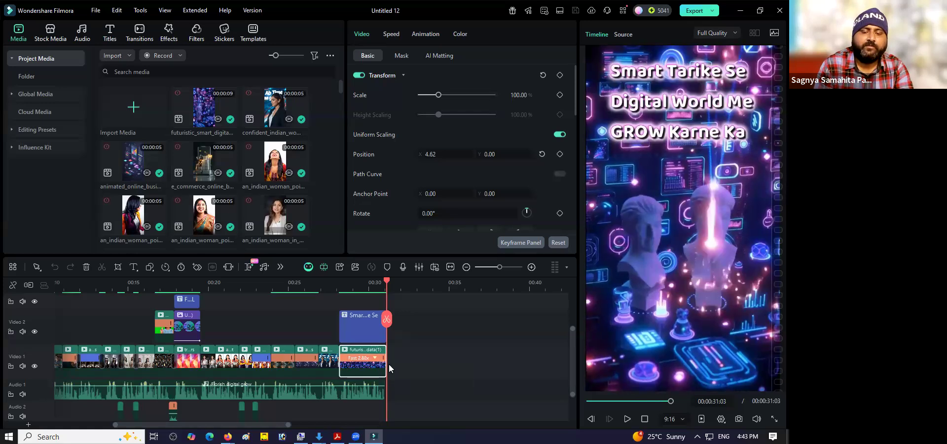
pyautogui.click(329, 363)
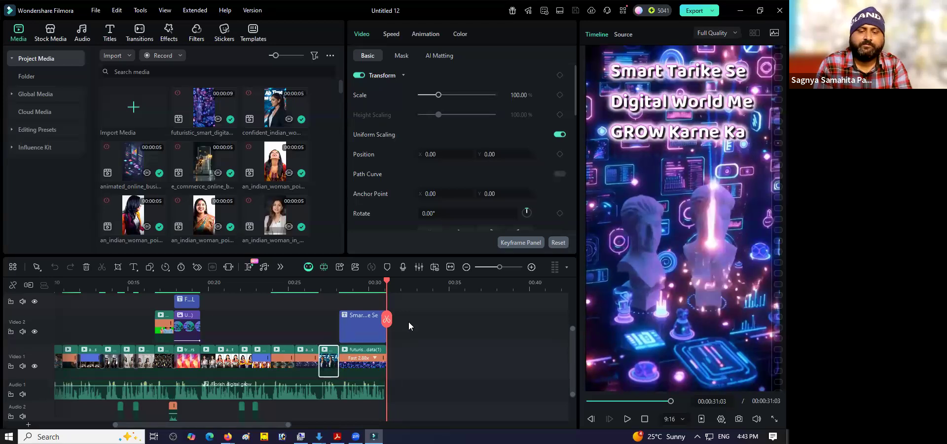
pyautogui.click(403, 290)
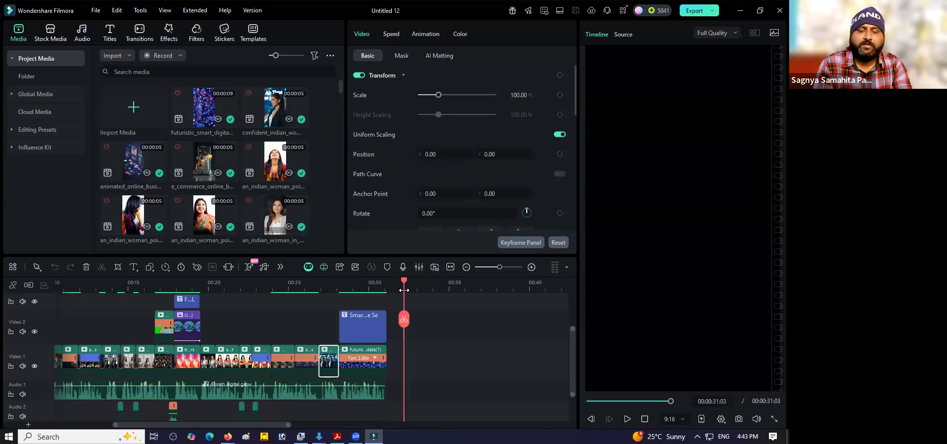
pyautogui.hotkey('ctrl', 'v')
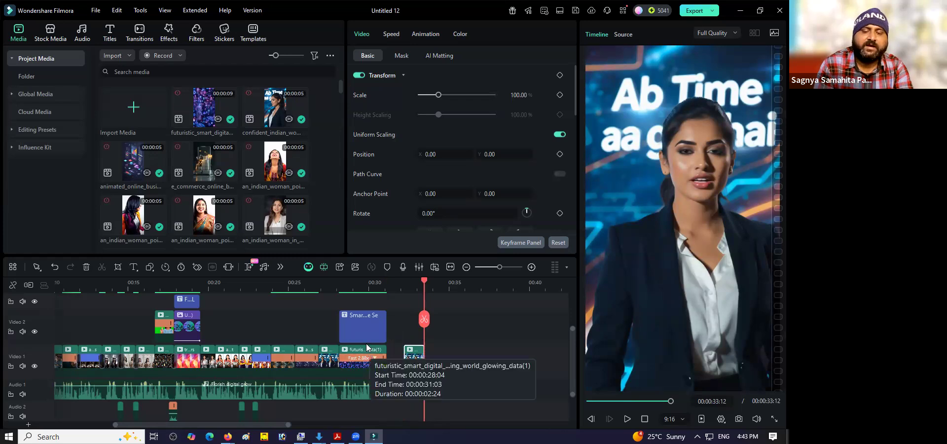
pyautogui.moveTo(423, 360); pyautogui.dragTo(512, 358)
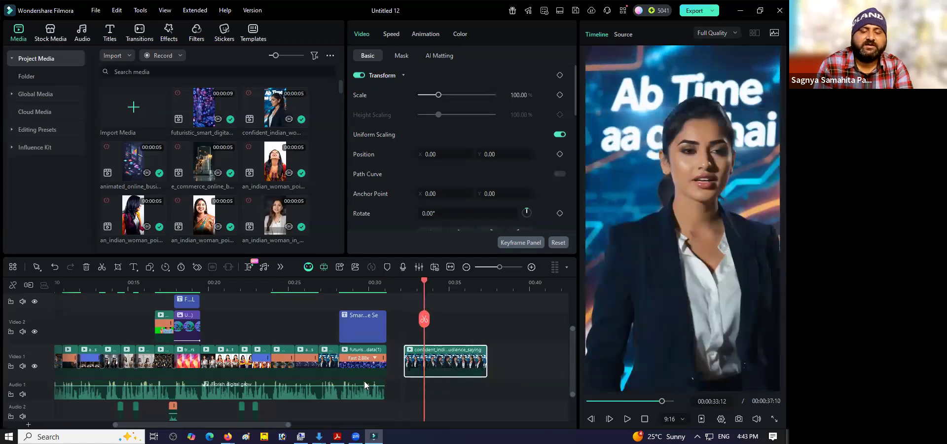
# Play the extended confident_indian_woman copy and compare it with the trimmed original in the edit
pyautogui.click(337, 436)
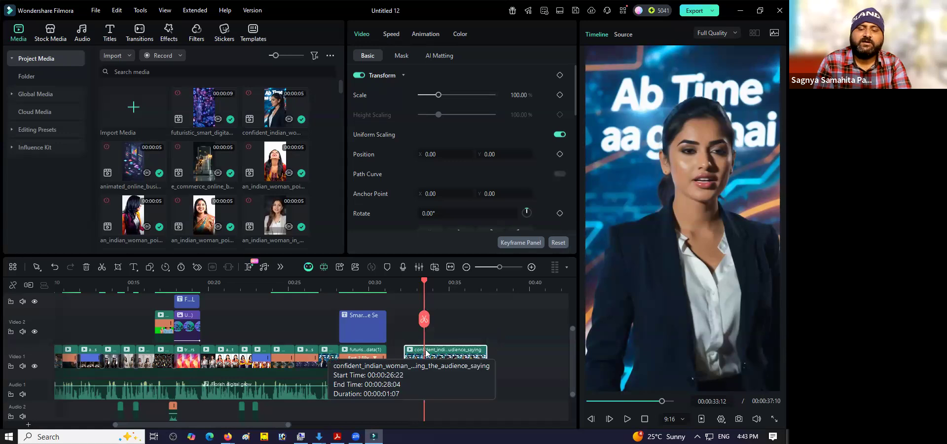
pyautogui.press('space')
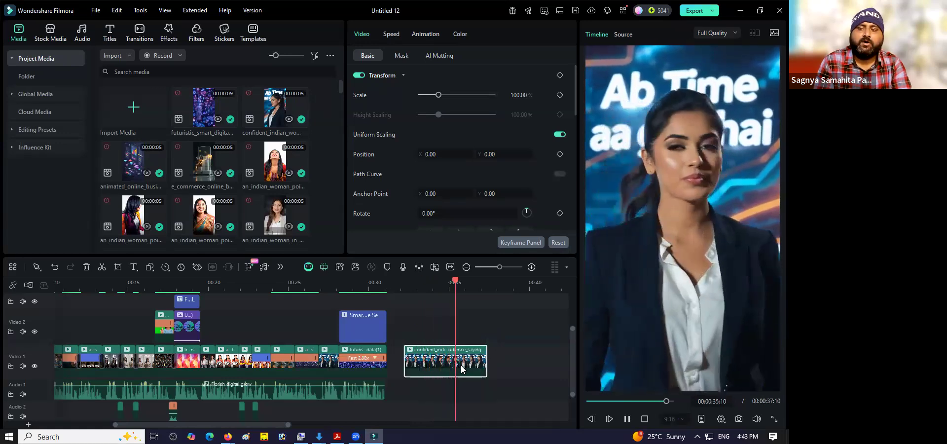
pyautogui.click(408, 291)
pyautogui.press('space')
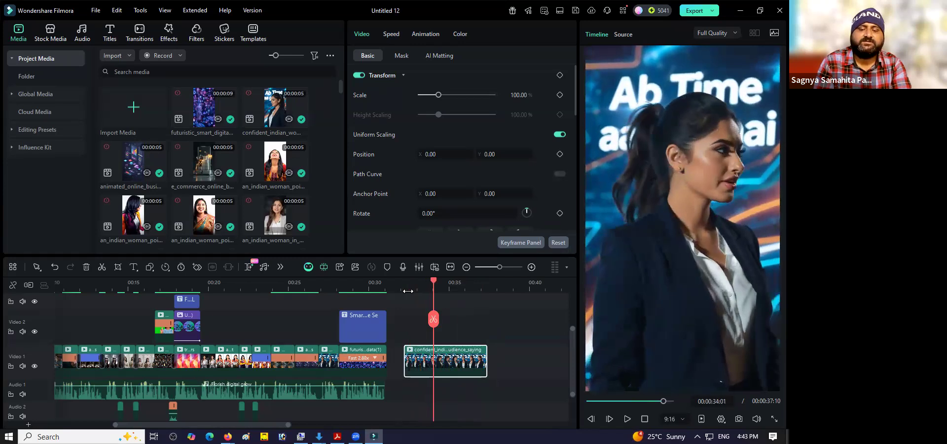
pyautogui.click(408, 291)
pyautogui.click(319, 289)
pyautogui.press('space')
pyautogui.press('space')
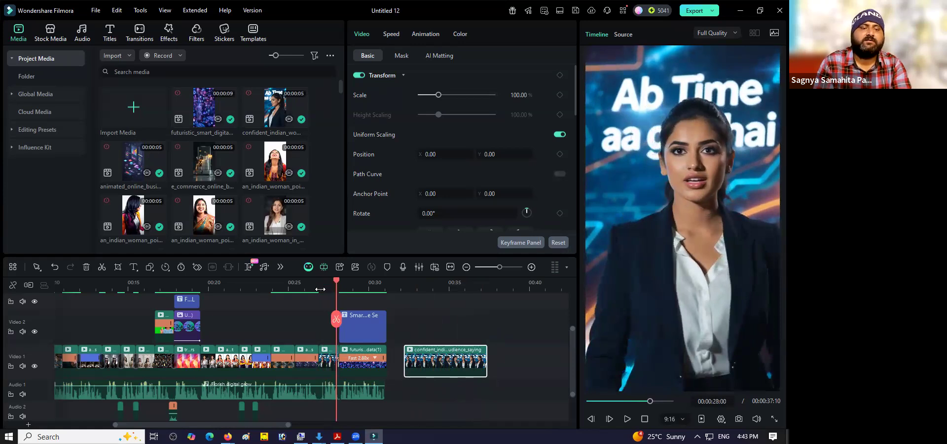
pyautogui.click(415, 287)
pyautogui.press('space')
pyautogui.press('space')
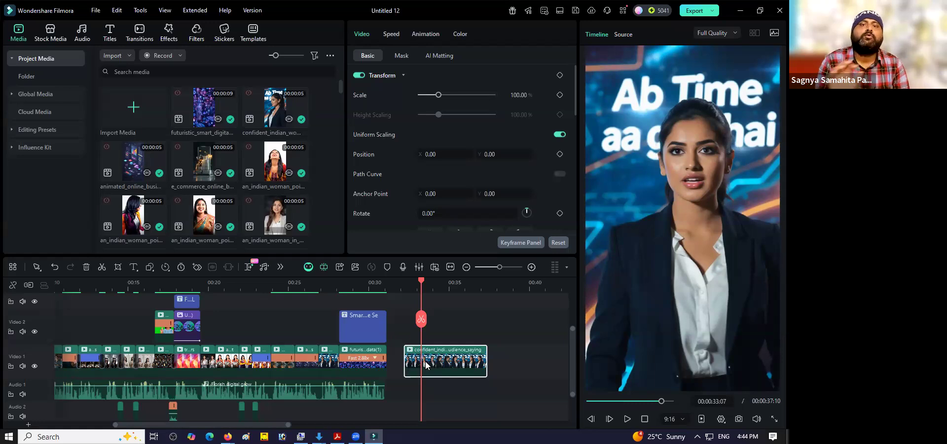
# Split the pasted confident_indian_woman clip at 00:00:33:07 and delete the part after the cut
pyautogui.click(422, 319)
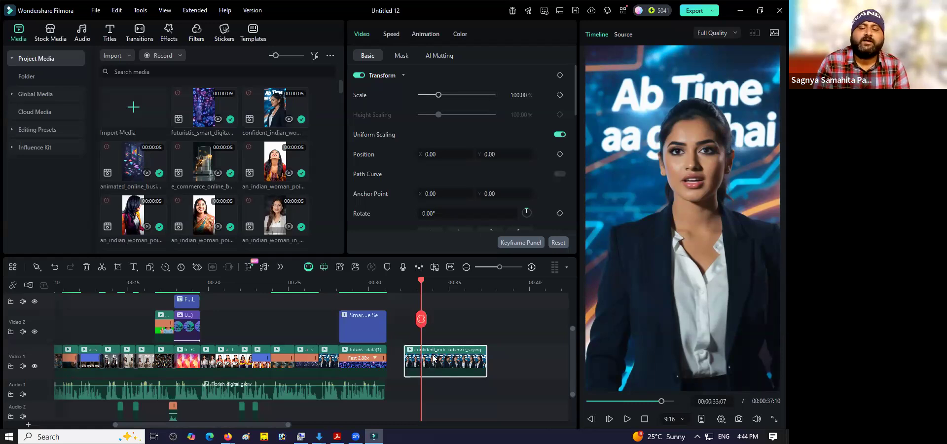
pyautogui.press('Delete')
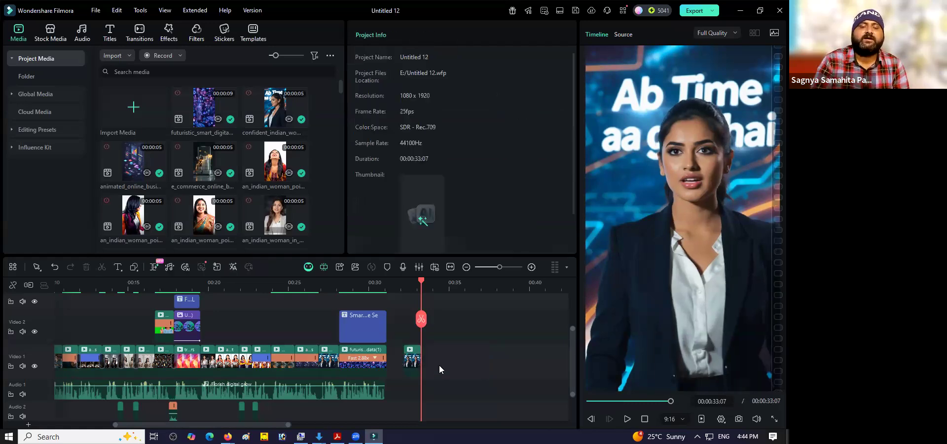
pyautogui.click(414, 359)
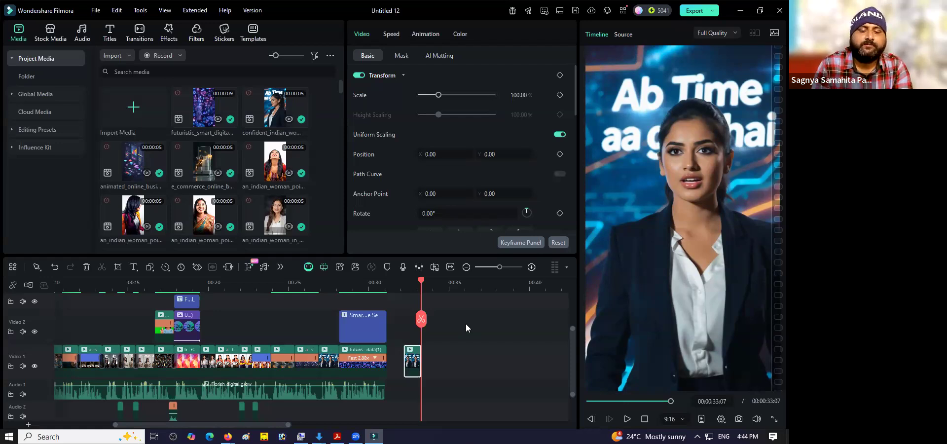
# Review the workflow stages on the Adobe Acrobat page and switch back to Filmora
pyautogui.click(337, 436)
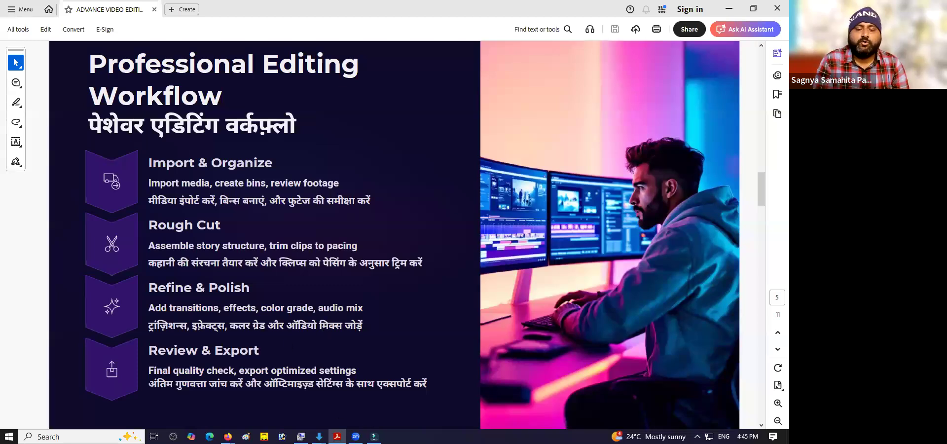
pyautogui.hotkey('alt', 'Tab')
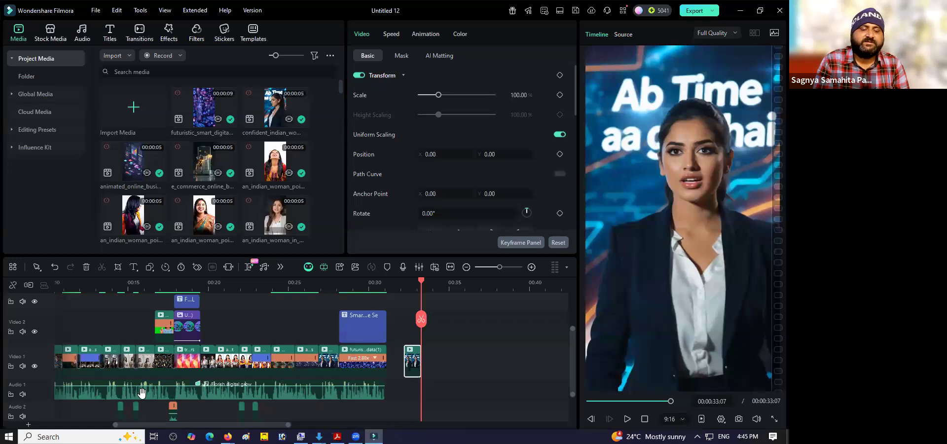
# Play the section with the transition into the trendy_animated_background clip and the confused-woman clips before it
pyautogui.moveTo(181, 425); pyautogui.dragTo(143, 425)
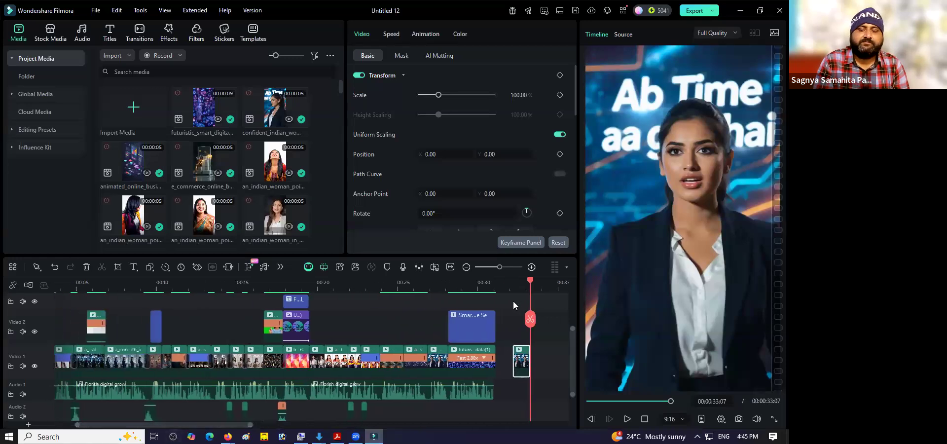
pyautogui.click(531, 267)
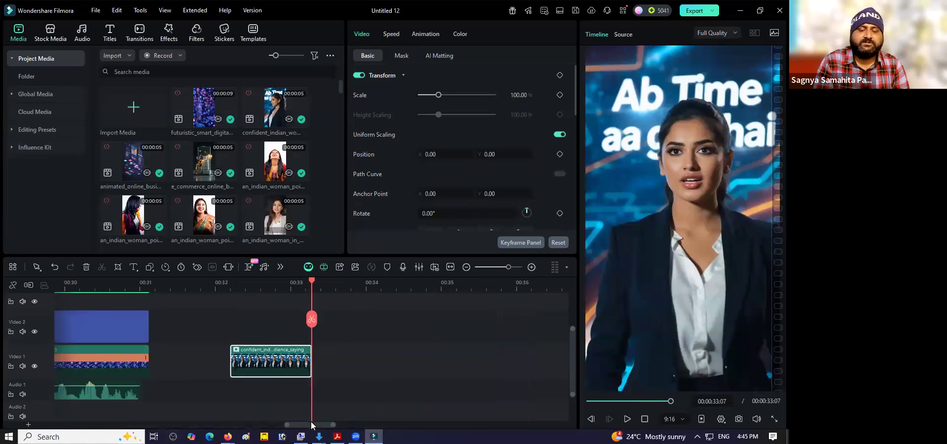
pyautogui.moveTo(310, 425); pyautogui.dragTo(183, 427)
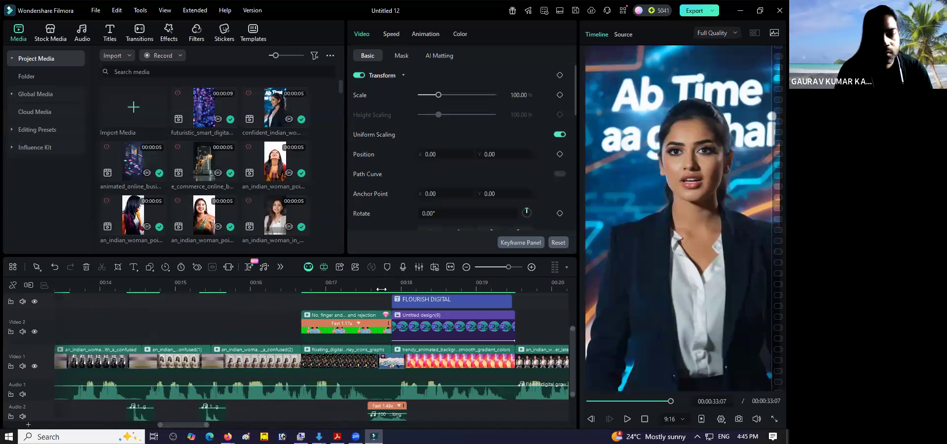
pyautogui.click(381, 291)
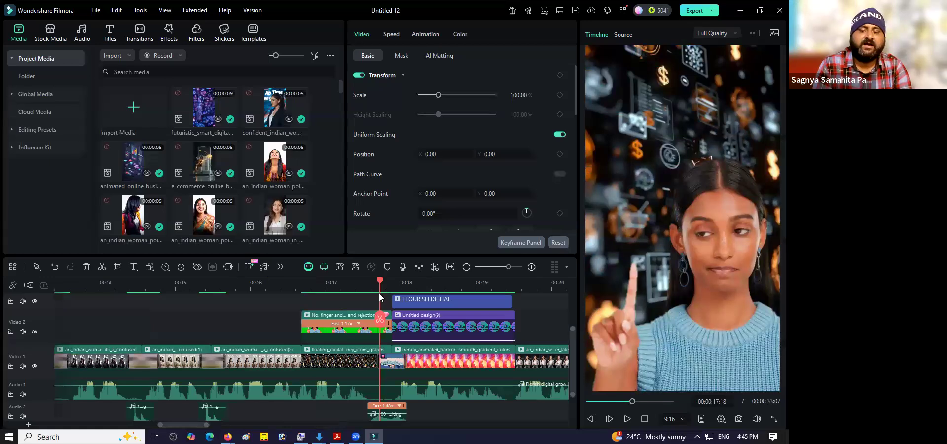
pyautogui.press('space')
pyautogui.press('space')
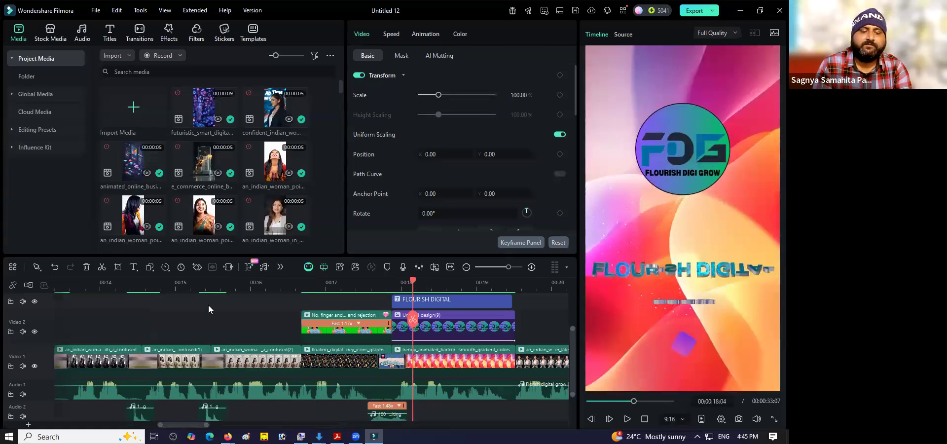
pyautogui.click(192, 287)
pyautogui.press('space')
pyautogui.press('space')
# Lengthen the Video 1 transition before the trendy_animated_background clip to 00:00:01:02 and play it back
pyautogui.click(372, 284)
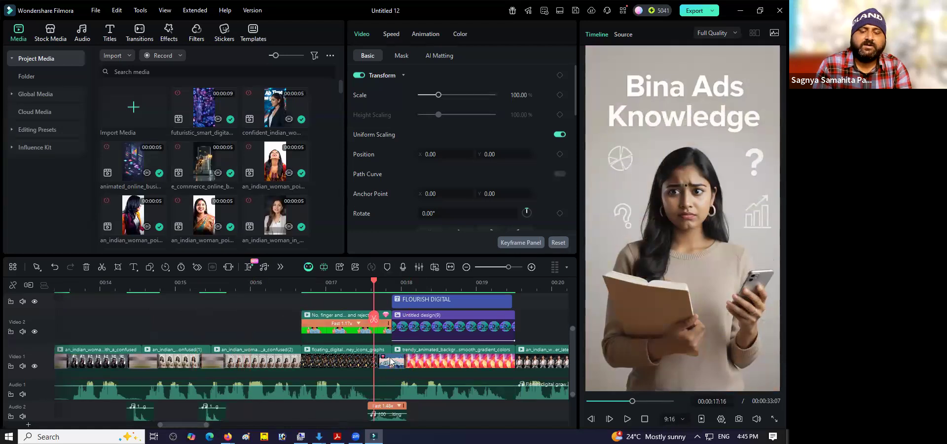
pyautogui.click(392, 361)
pyautogui.moveTo(408, 362); pyautogui.dragTo(432, 360)
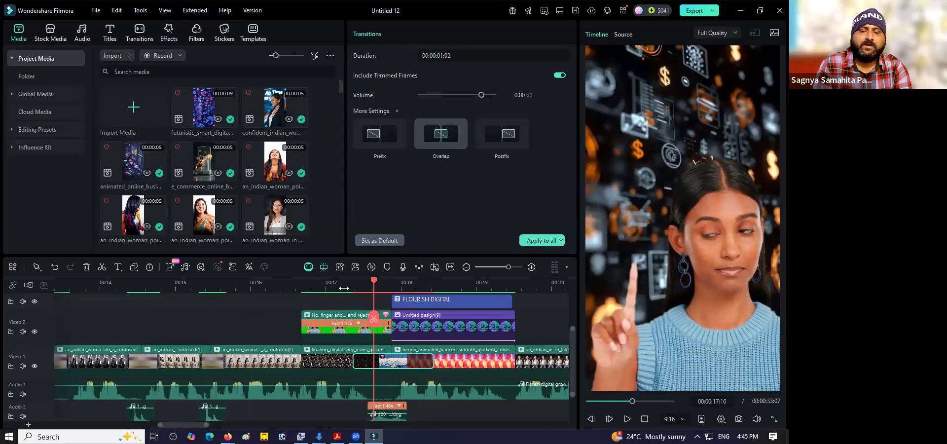
pyautogui.click(305, 285)
pyautogui.press('space')
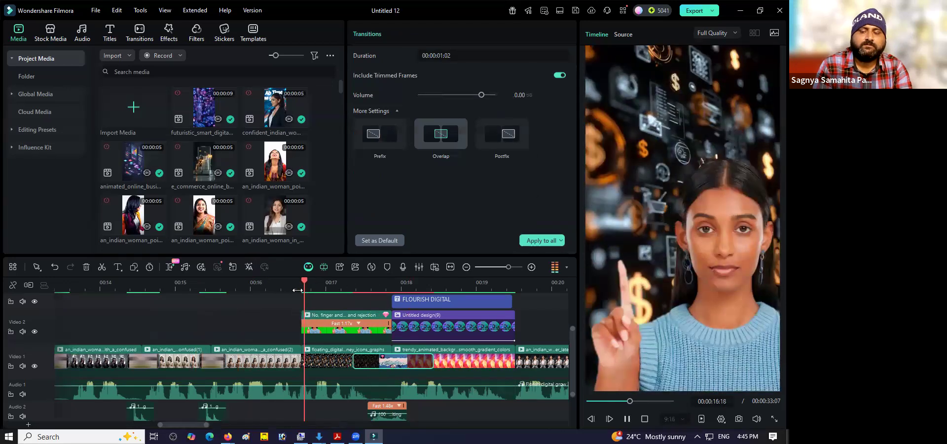
pyautogui.press('space')
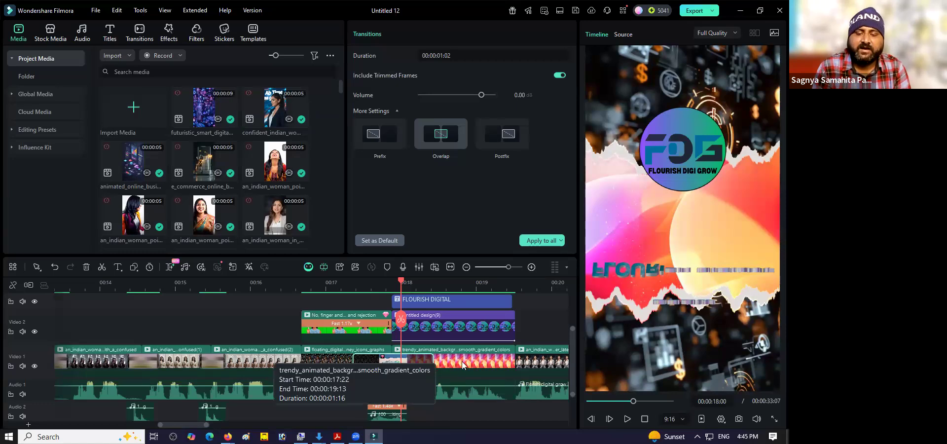
# Browse the trending video effects and preview Heartbeat Overlay 04
pyautogui.click(326, 283)
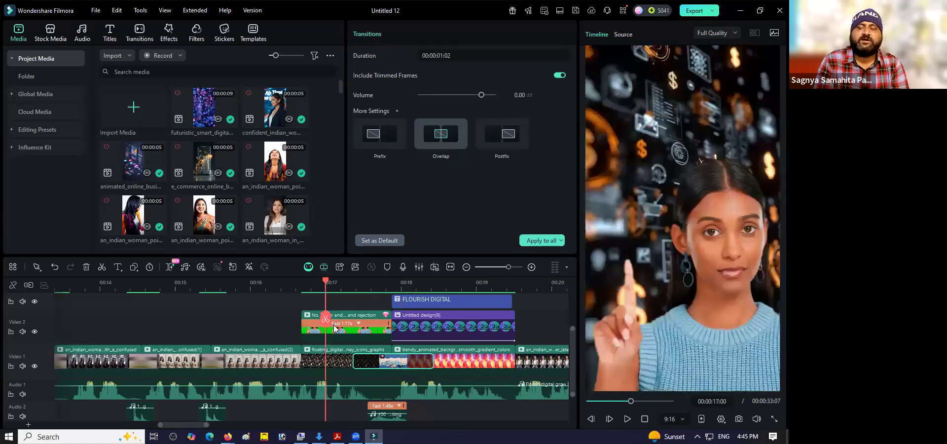
pyautogui.click(325, 358)
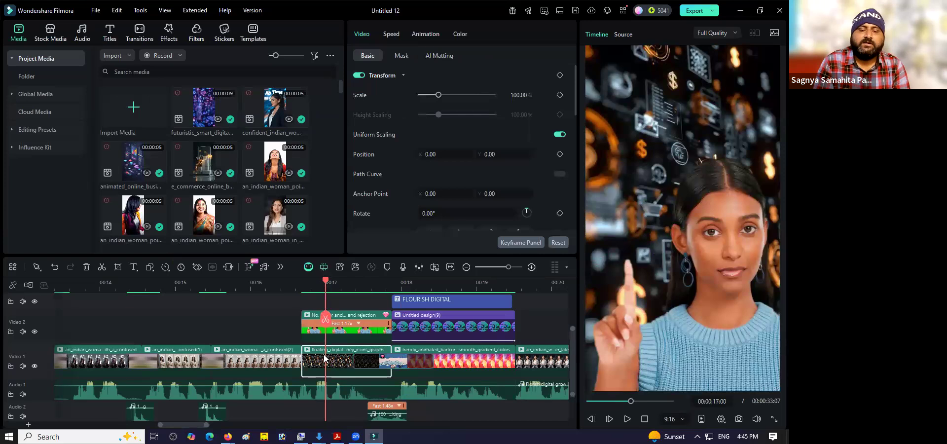
pyautogui.click(353, 318)
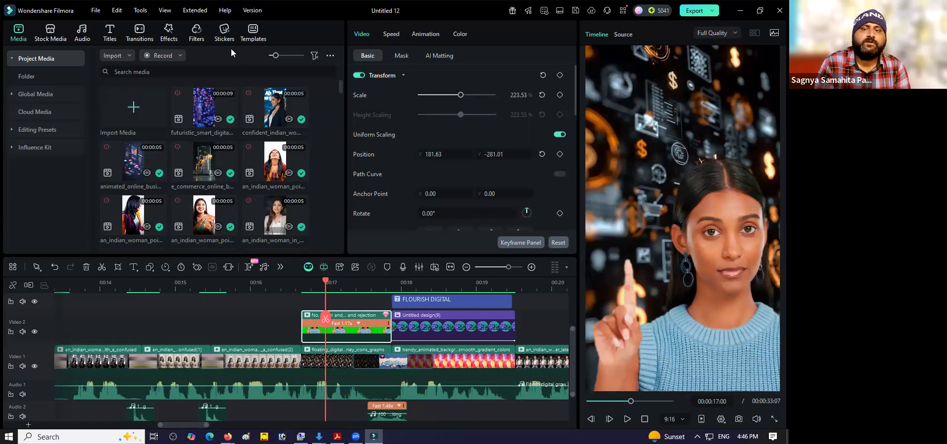
pyautogui.click(169, 38)
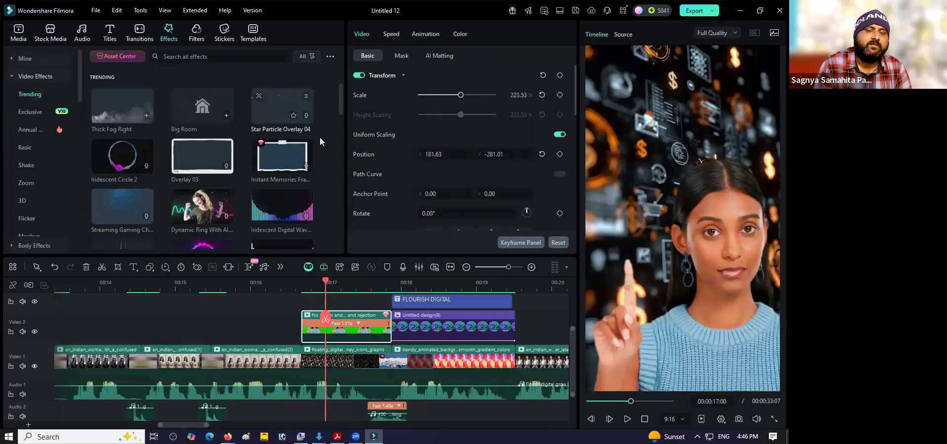
pyautogui.moveTo(341, 97); pyautogui.dragTo(338, 135)
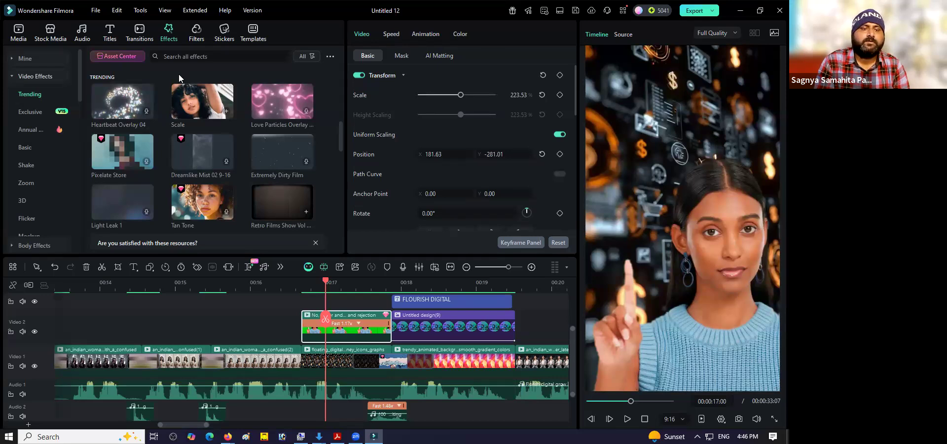
pyautogui.click(146, 112)
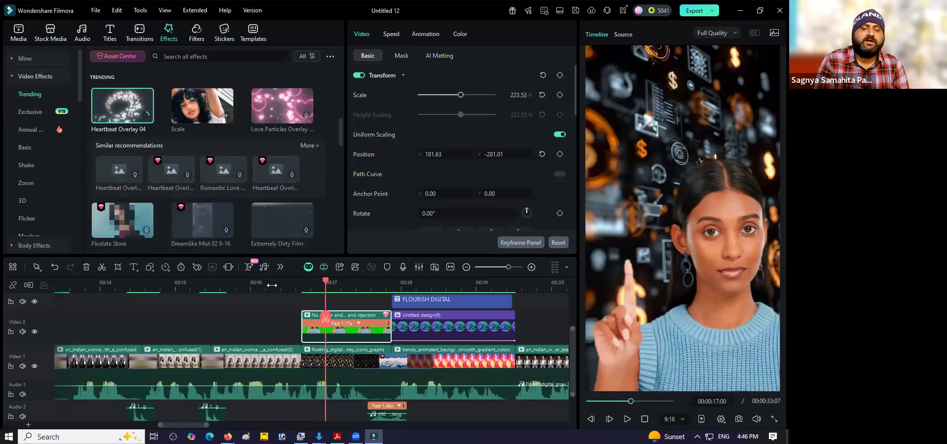
# Play through the confused-woman clips on Video 1 between about 00:00:13:17 and 00:00:16:13 to choose one for an effect
pyautogui.click(250, 284)
pyautogui.click(258, 364)
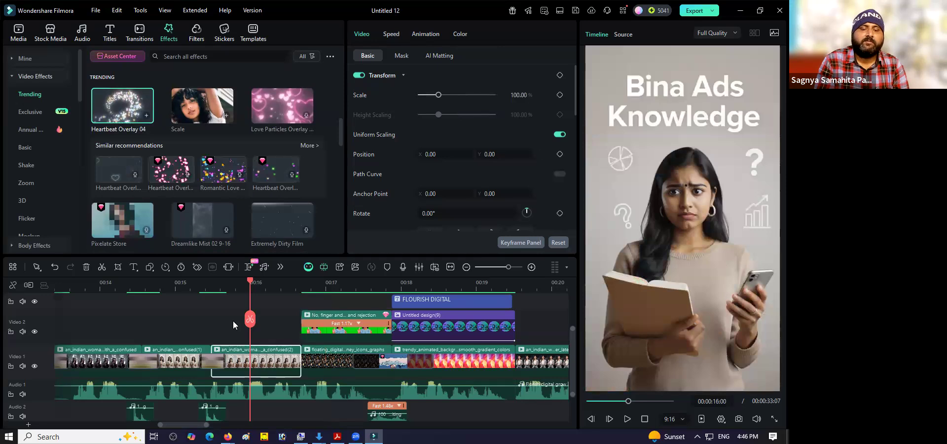
pyautogui.click(219, 285)
pyautogui.moveTo(220, 290); pyautogui.dragTo(289, 287)
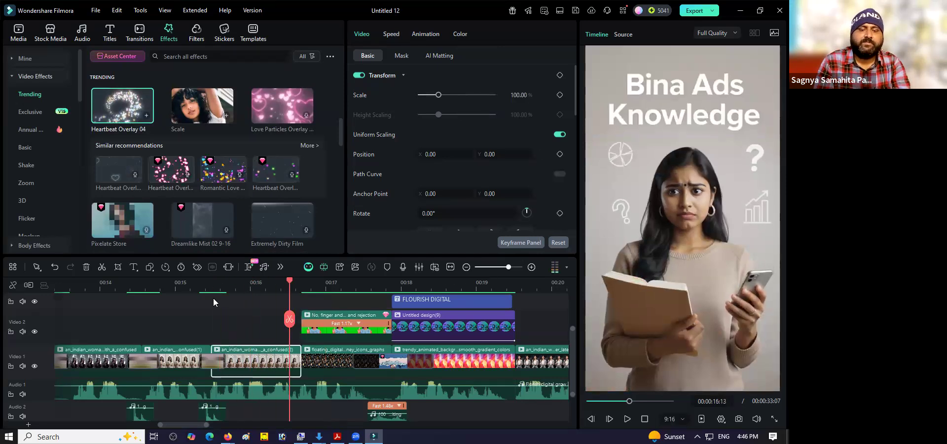
pyautogui.click(236, 284)
pyautogui.press('space')
pyautogui.press('space')
pyautogui.click(161, 287)
pyautogui.press('space')
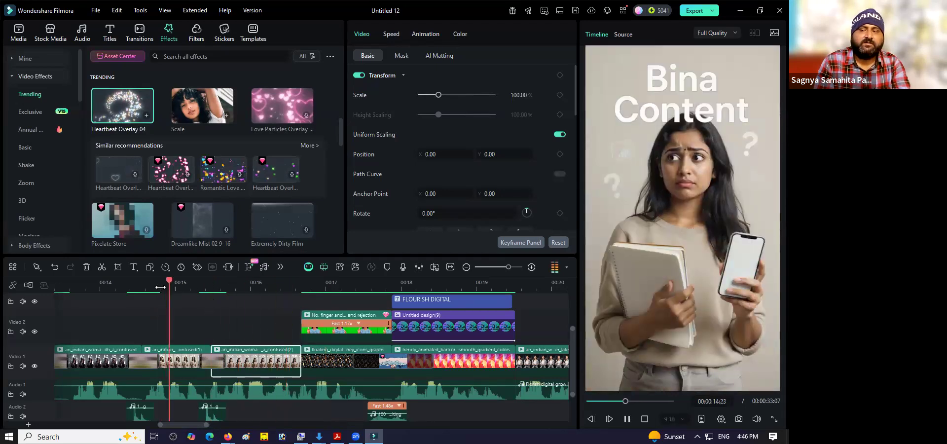
pyautogui.press('space')
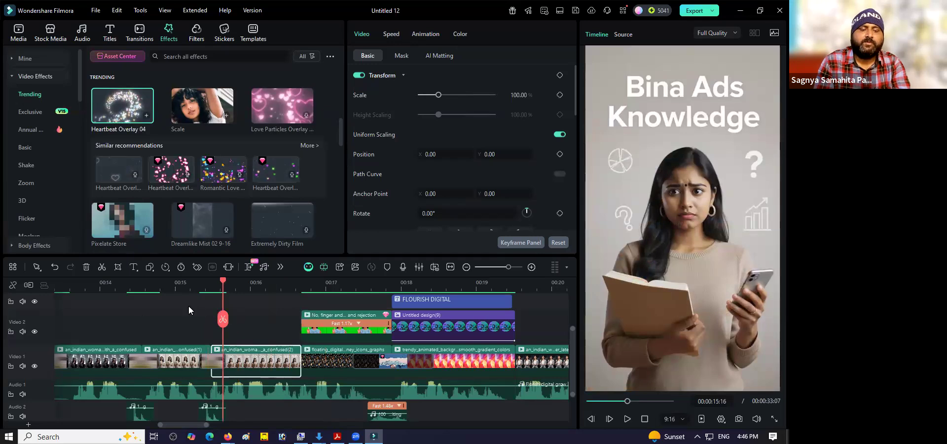
pyautogui.click(90, 289)
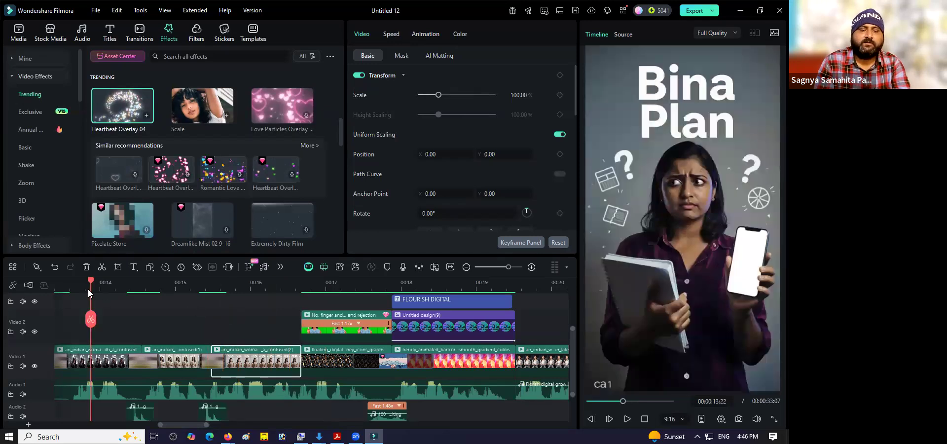
pyautogui.press('space')
pyautogui.click(74, 287)
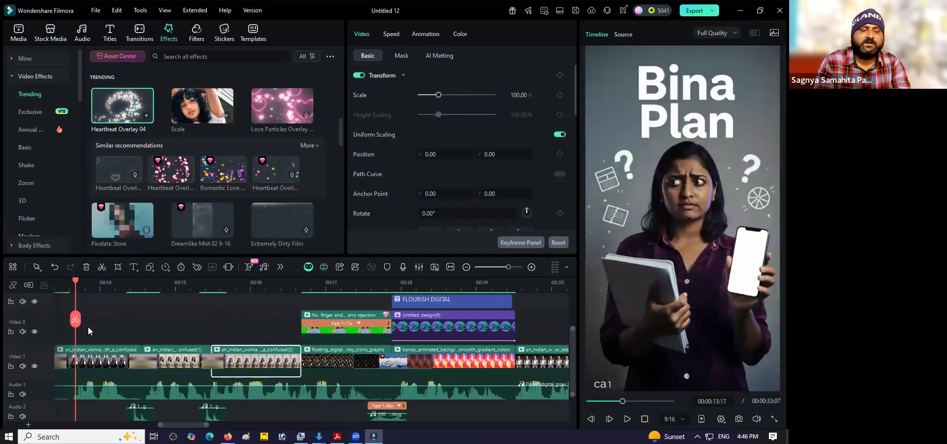
# Apply the Heartbeat Overlay 04 effect to the first confused-woman clip on Video 1, with the "Bina Plan" picture
pyautogui.click(97, 357)
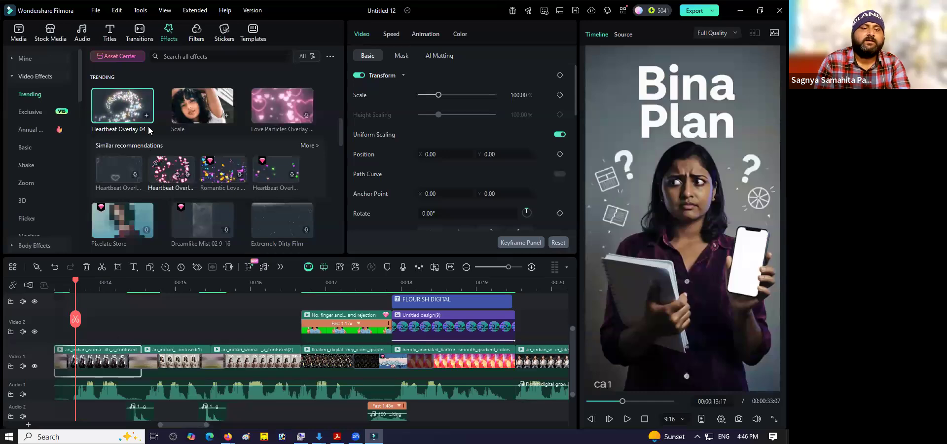
pyautogui.moveTo(125, 113)
pyautogui.moveTo(125, 112); pyautogui.dragTo(317, 220)
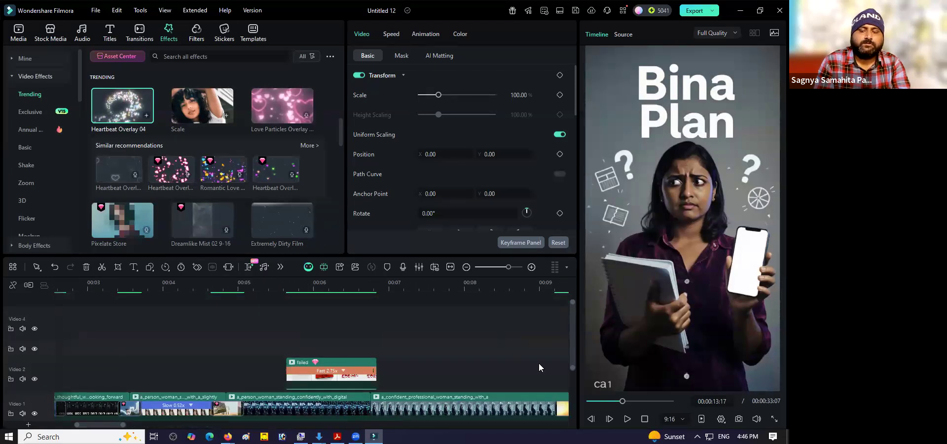
pyautogui.moveTo(572, 365); pyautogui.dragTo(572, 405)
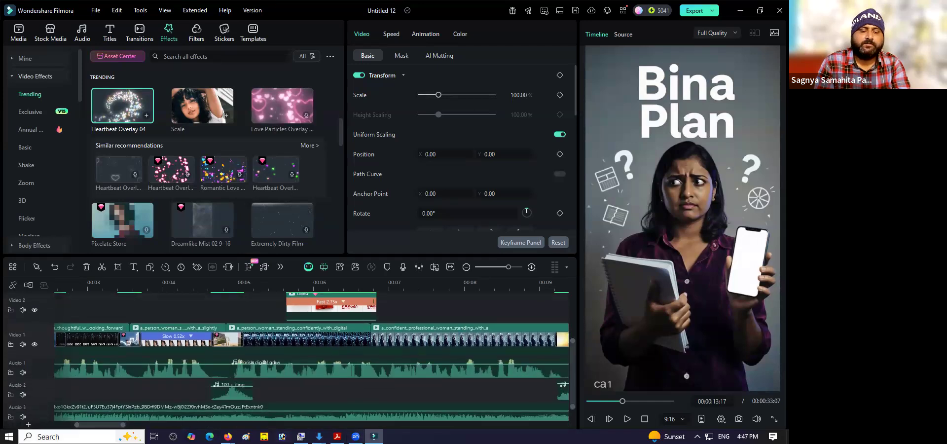
pyautogui.moveTo(115, 424); pyautogui.dragTo(185, 424)
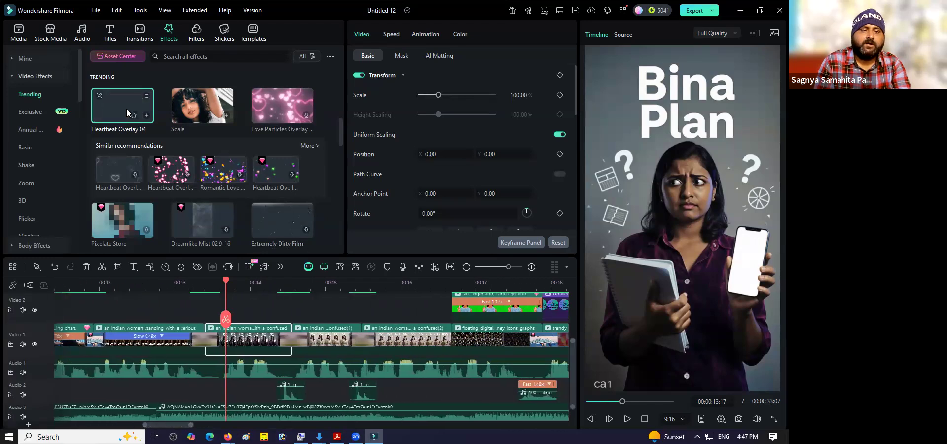
pyautogui.moveTo(125, 113); pyautogui.dragTo(216, 335)
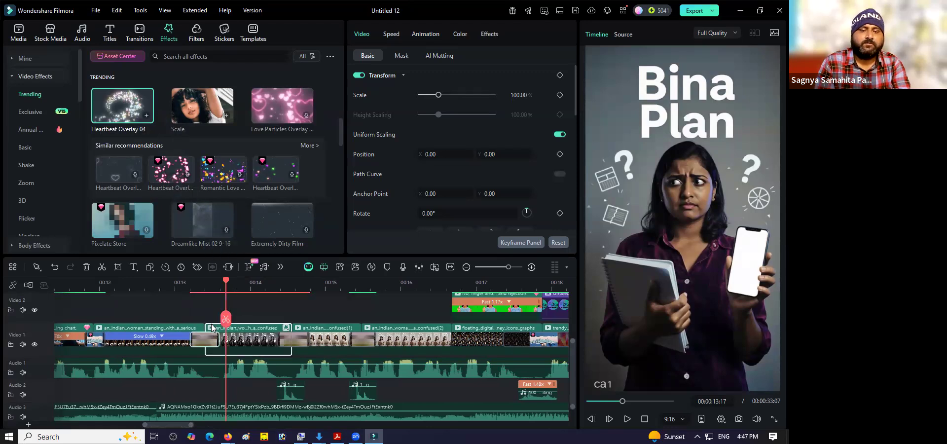
# Play back the clip with Heartbeat Overlay 04, and review the workflow stages in Adobe Acrobat before returning to Filmora
pyautogui.click(197, 287)
pyautogui.press('space')
pyautogui.press('space')
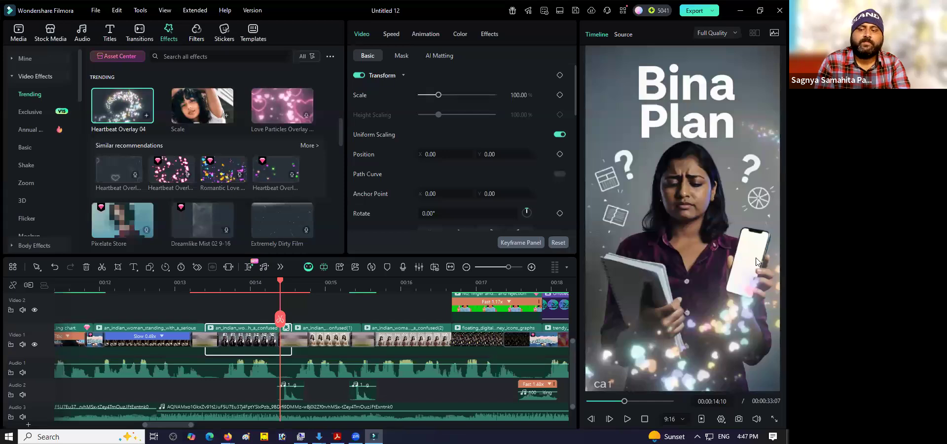
pyautogui.click(362, 339)
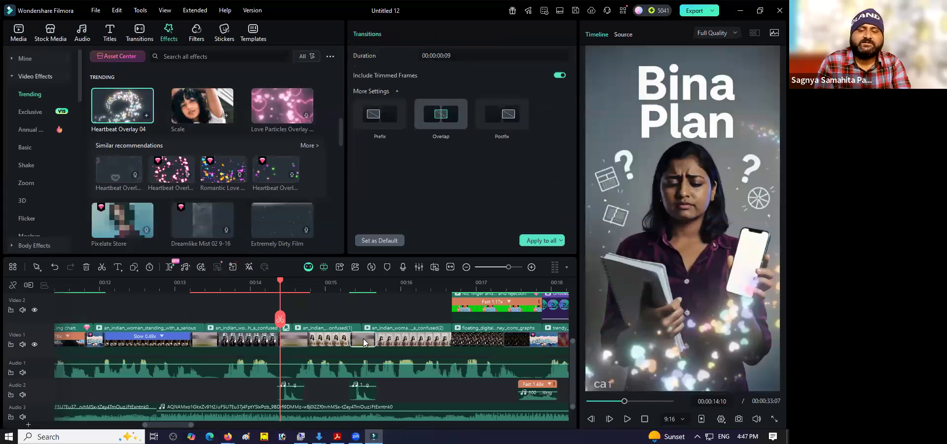
pyautogui.click(241, 338)
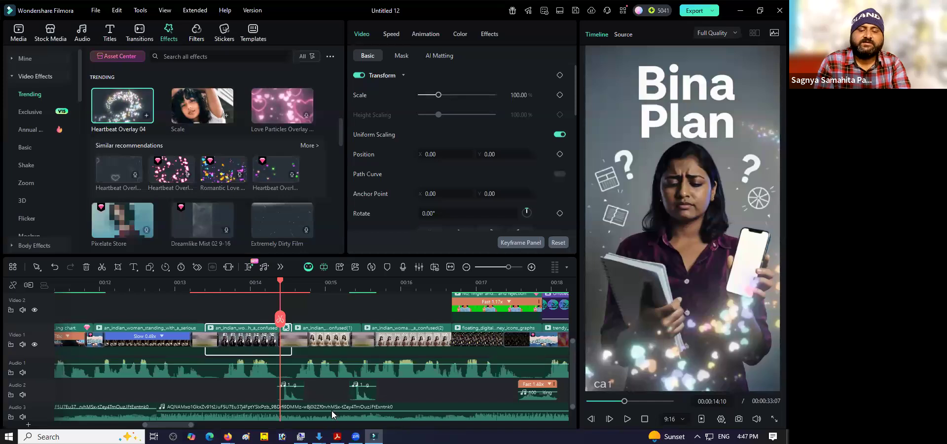
pyautogui.hotkey('alt', 'Tab')
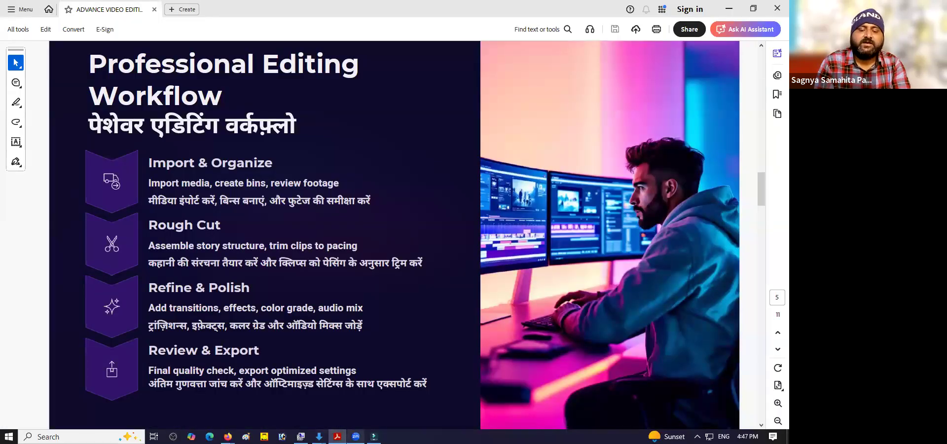
pyautogui.click(373, 436)
# Search the effects library for BLACK AND WHITE and undo the Heartbeat Overlay 04 on the "Bina Plan" clip
pyautogui.click(256, 58)
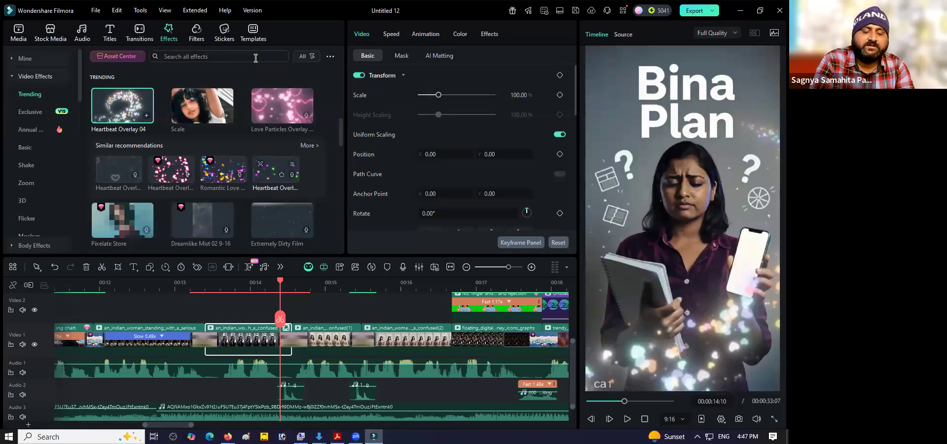
pyautogui.write('BLACK AND ')
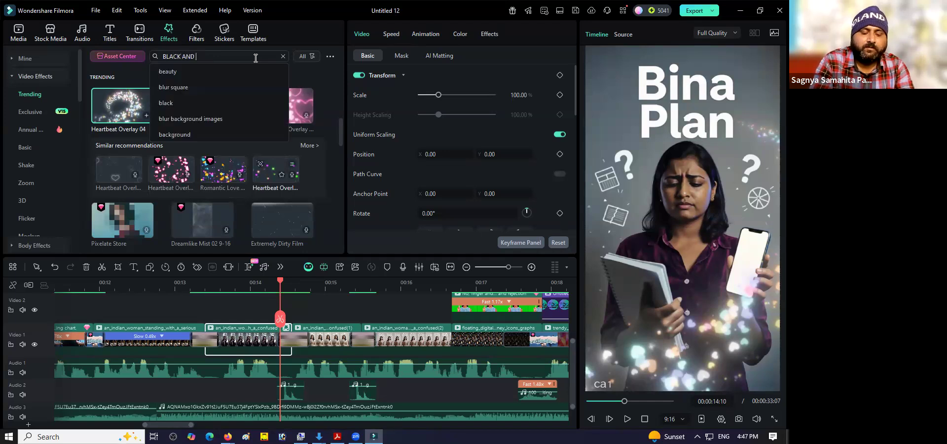
pyautogui.write('WHITE')
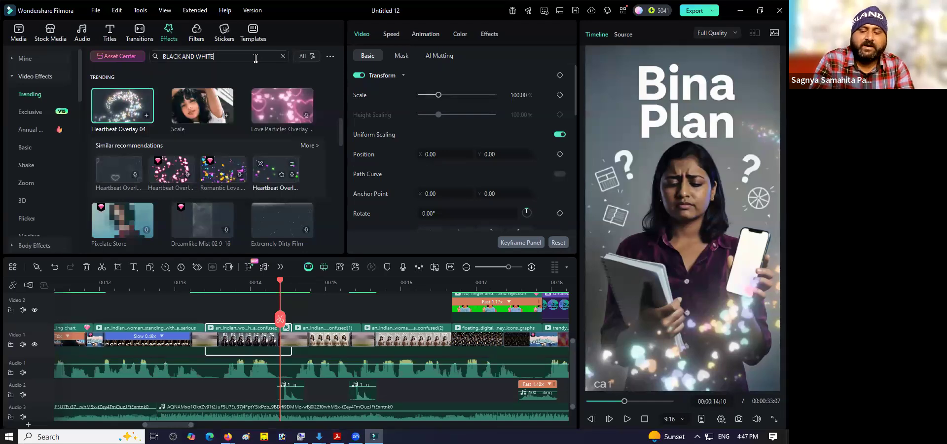
pyautogui.press('Return')
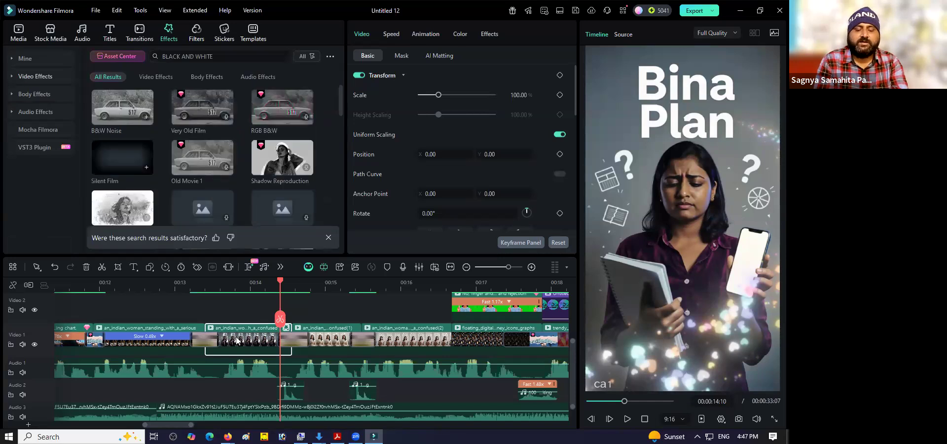
pyautogui.hotkey('ctrl', 'z')
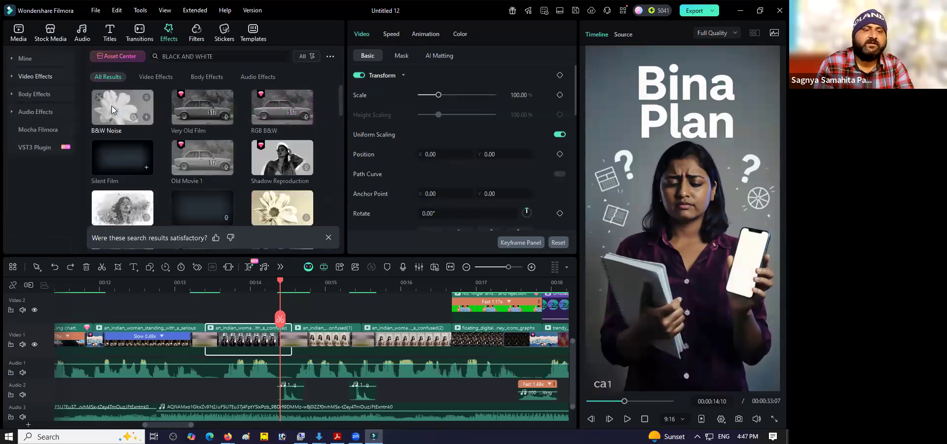
# Apply the B&W Noise effect to the "Bina Plan" clip, play it back and undo it
pyautogui.moveTo(112, 109); pyautogui.dragTo(233, 333)
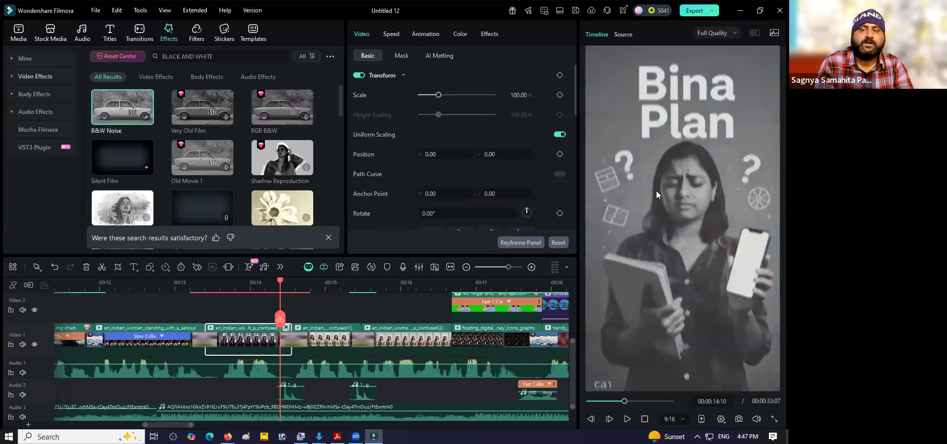
pyautogui.click(207, 287)
pyautogui.press('space')
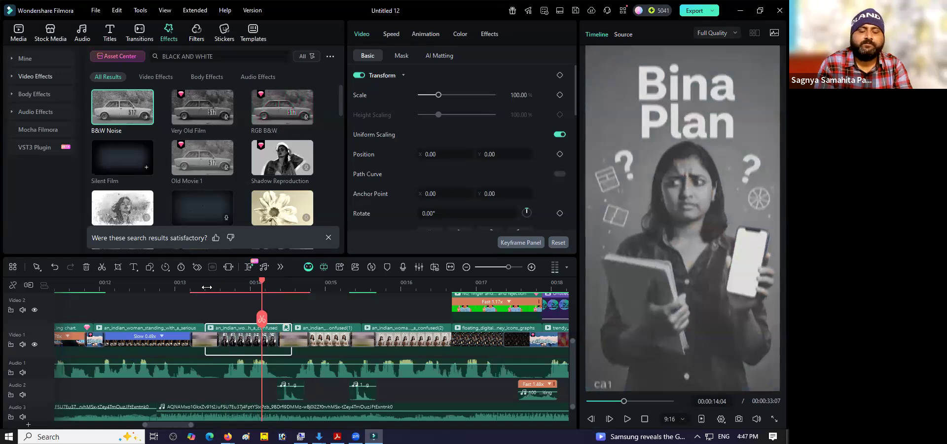
pyautogui.hotkey('ctrl', 'z')
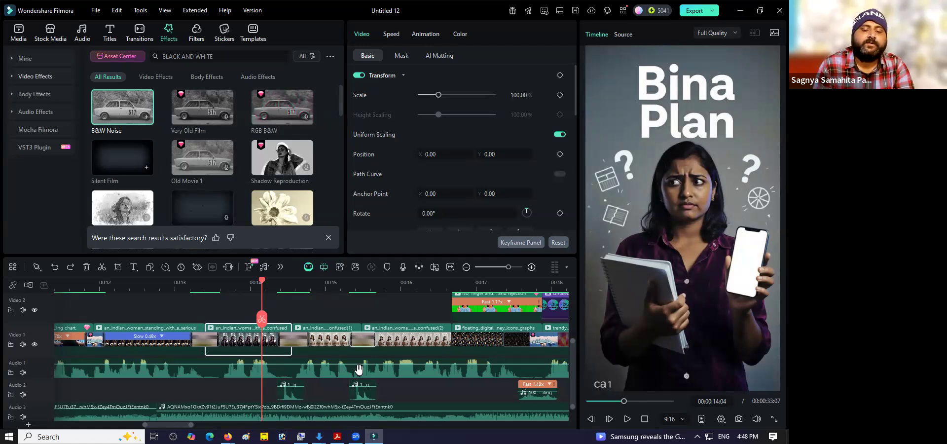
# Switch to Adobe Acrobat to check the Refine & Polish and Review & Export stages, and return to Filmora
pyautogui.moveTo(337, 436)
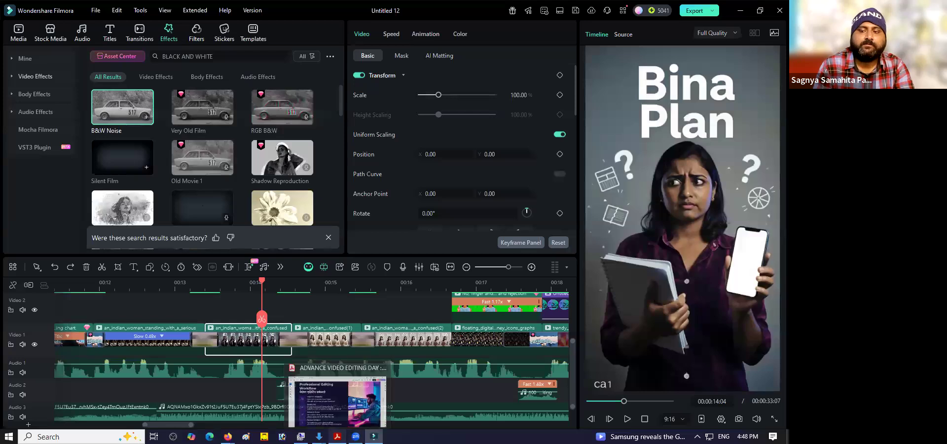
pyautogui.click(313, 417)
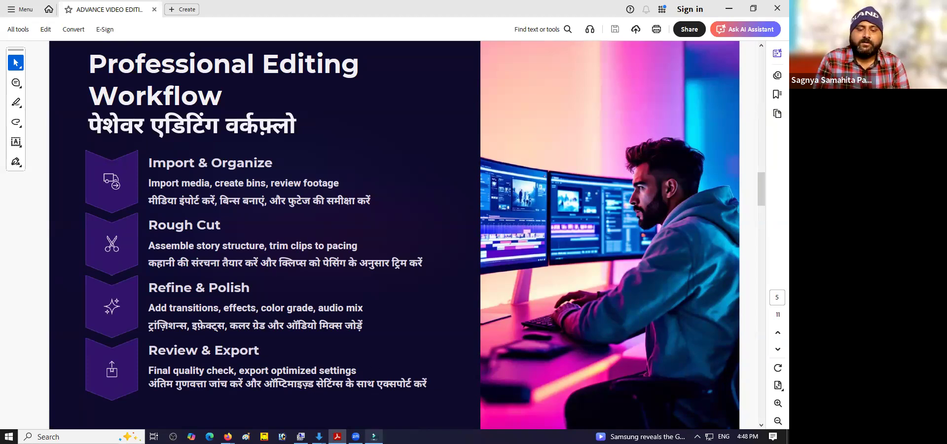
pyautogui.click(373, 436)
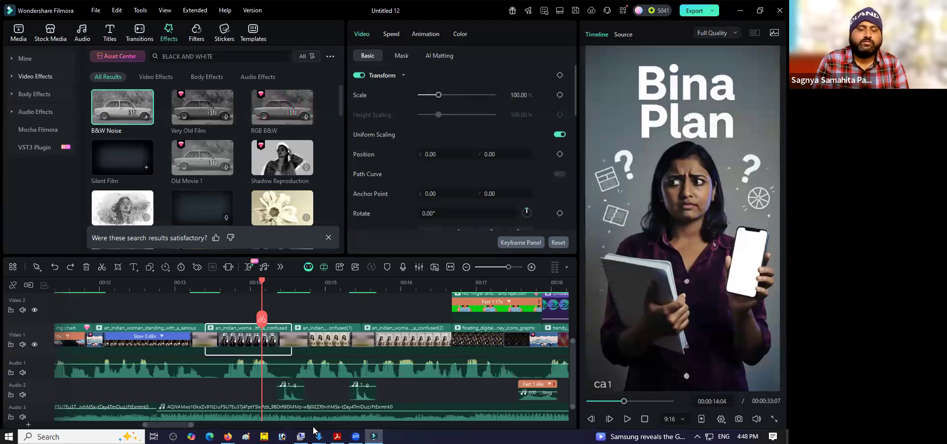
# Delete the stray clip beyond the end of the edit on Video 1
pyautogui.click(466, 267)
pyautogui.click(466, 267)
pyautogui.click(466, 266)
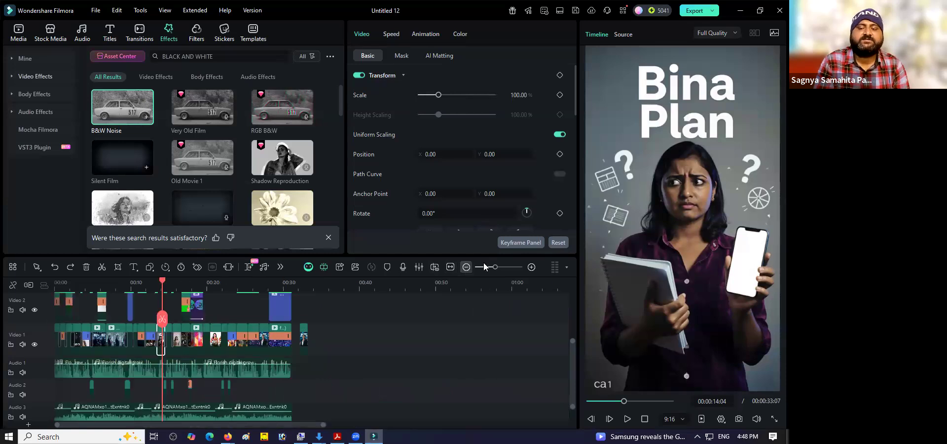
pyautogui.click(306, 340)
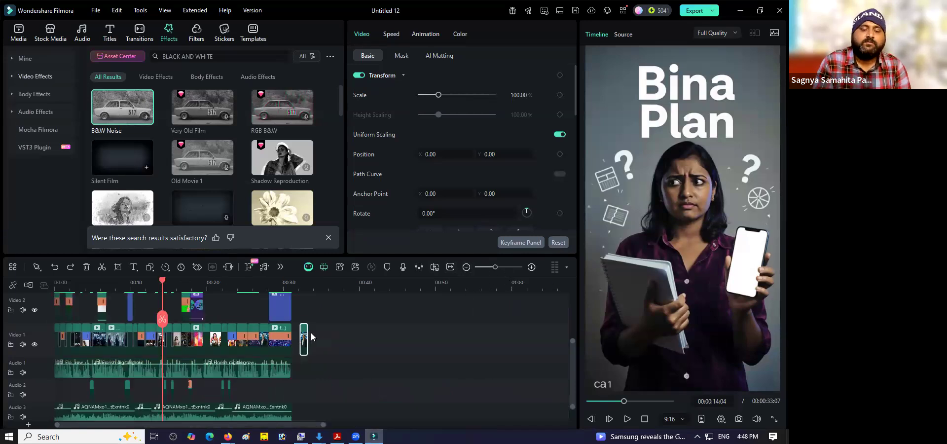
pyautogui.press('Delete')
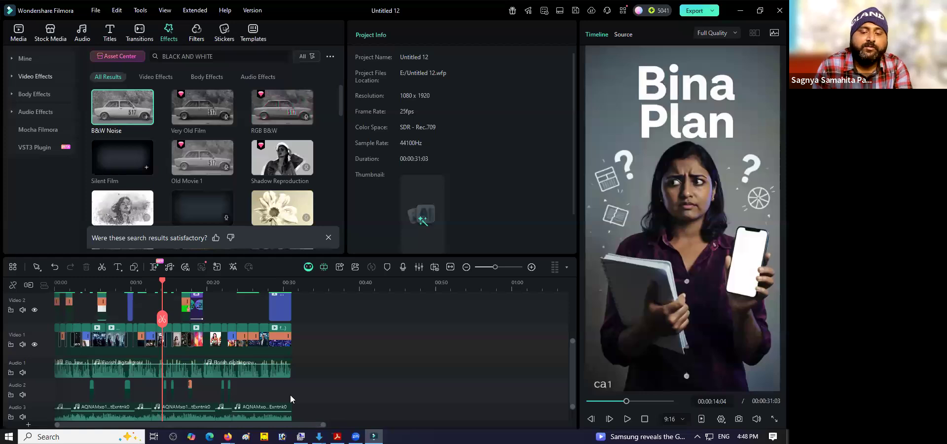
# Check the Professional Editing Workflow page in Adobe Acrobat, return to Filmora and play the edit from the start as far as the "Sahi Digital Strategy" clip
pyautogui.click(337, 436)
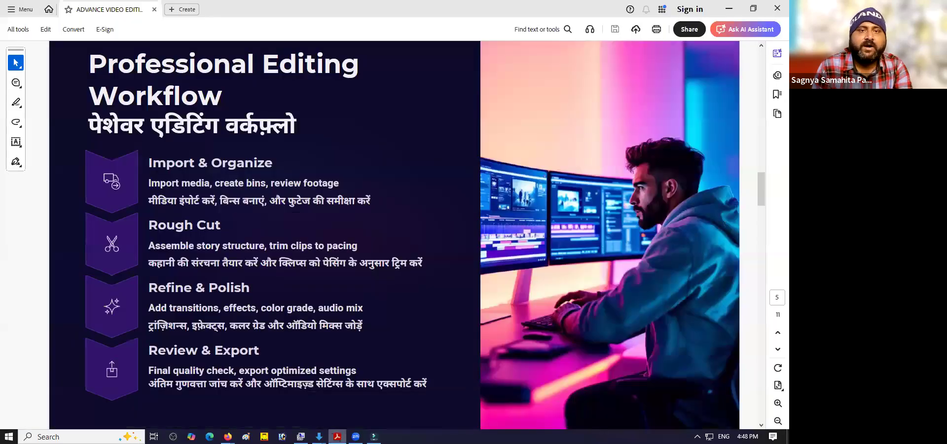
pyautogui.click(337, 435)
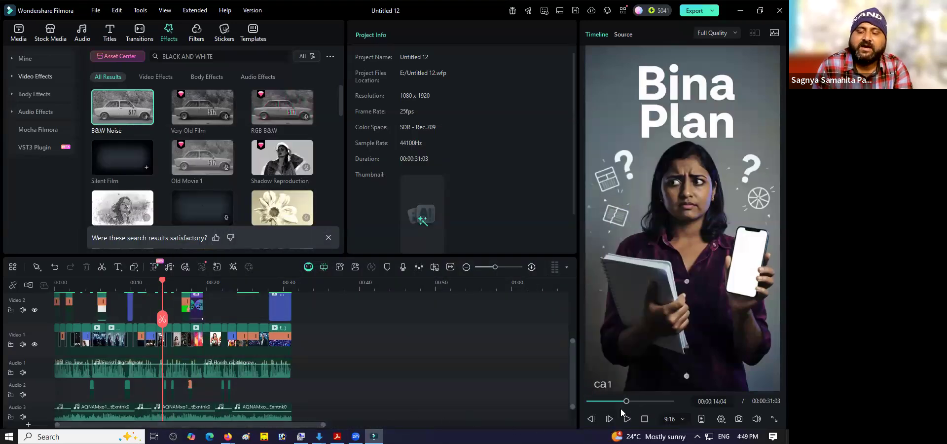
pyautogui.moveTo(625, 400); pyautogui.dragTo(577, 403)
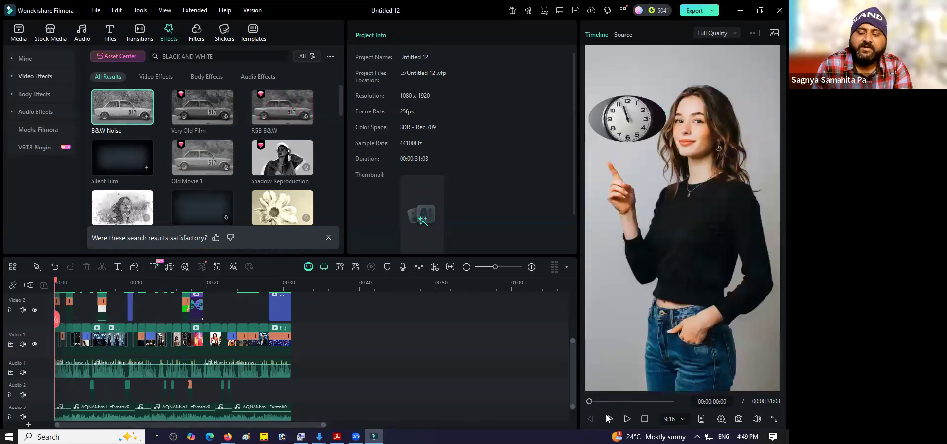
pyautogui.click(627, 418)
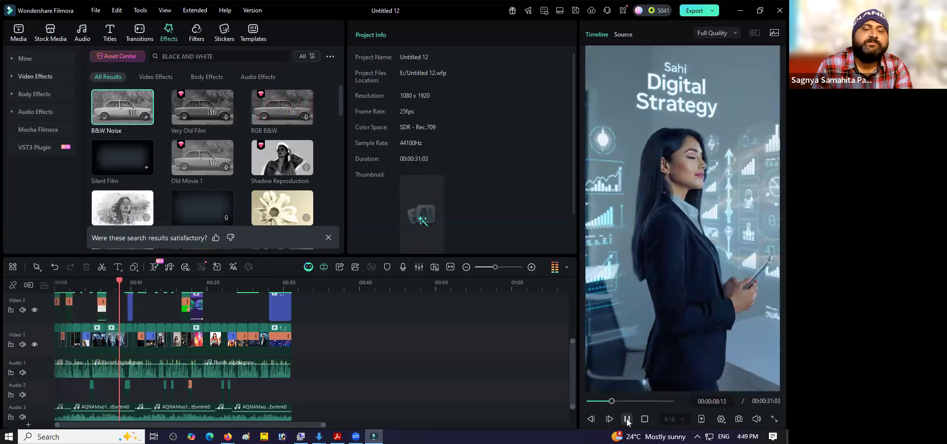
pyautogui.click(626, 419)
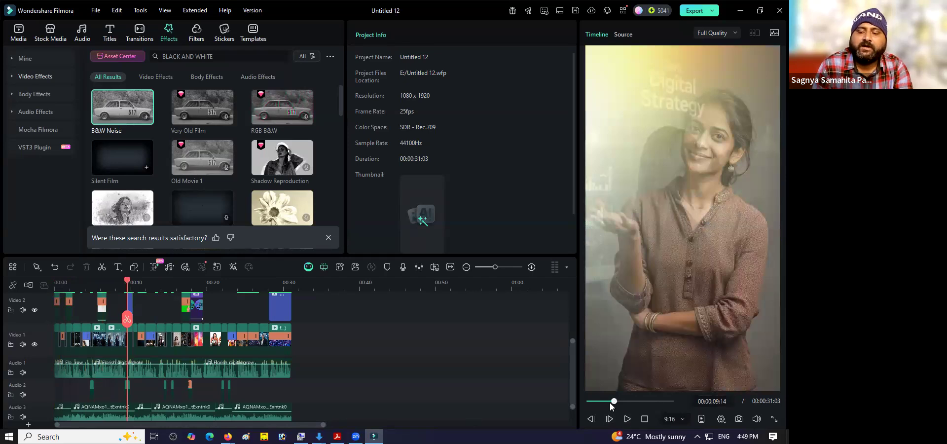
pyautogui.click(612, 400)
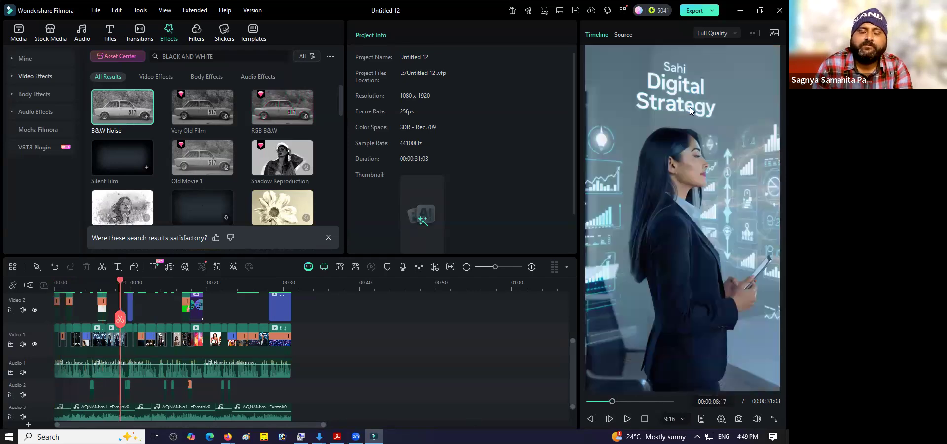
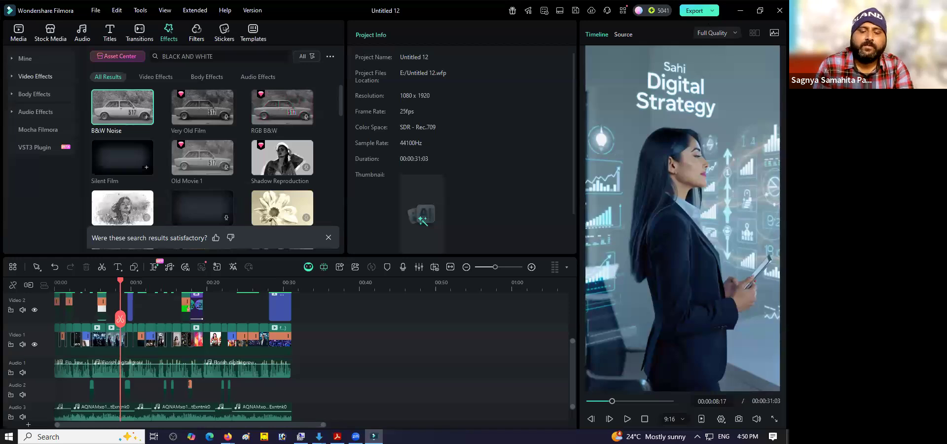
# Switch to Adobe Acrobat, advance to the Advanced Timeline Techniques page and return to Filmora
pyautogui.click(338, 436)
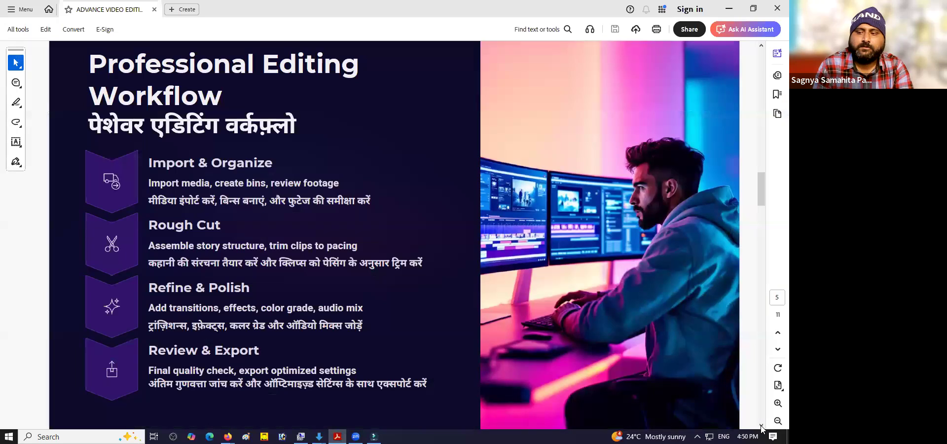
pyautogui.click(761, 425)
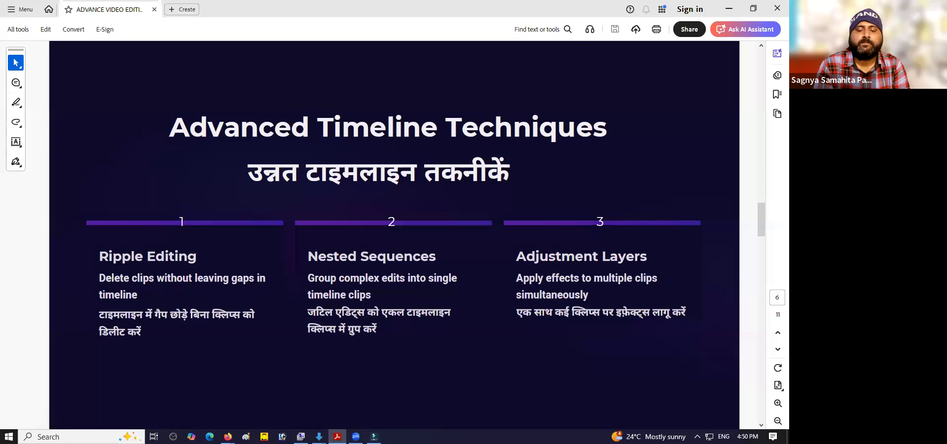
pyautogui.hotkey('alt', 'Tab')
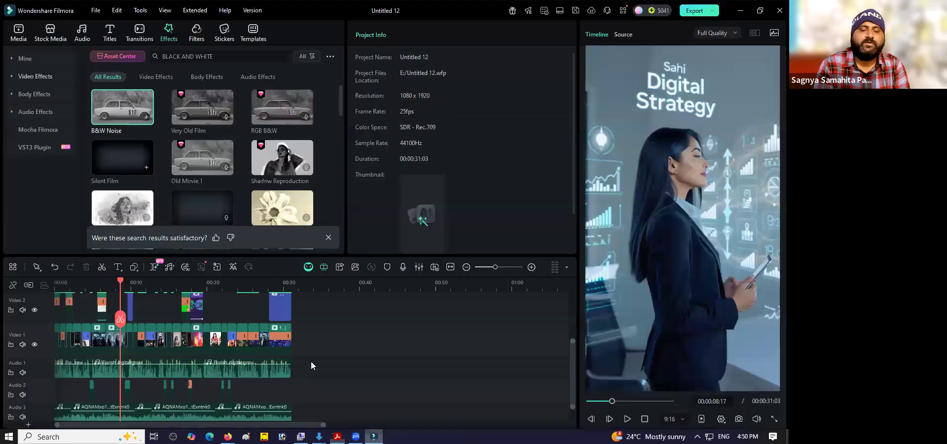
# Enlarge the timeline and examine the empty gaps between the clips on Video 2 up to the end of the edit
pyautogui.click(532, 266)
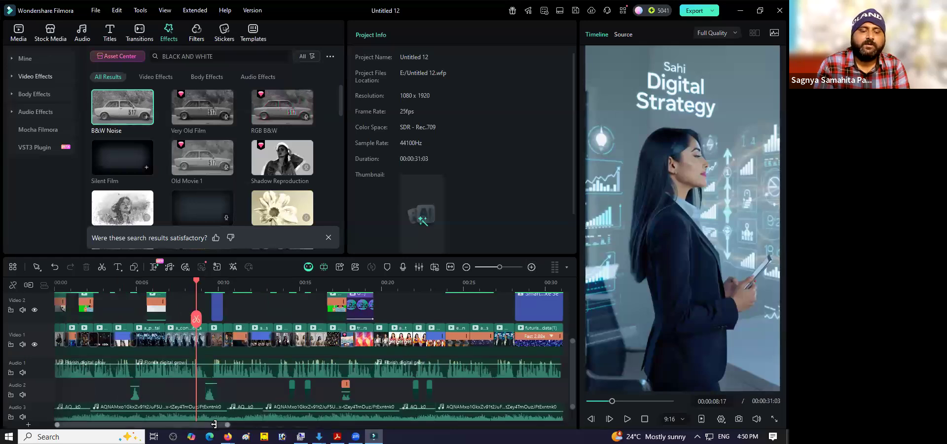
pyautogui.moveTo(221, 425); pyautogui.dragTo(196, 428)
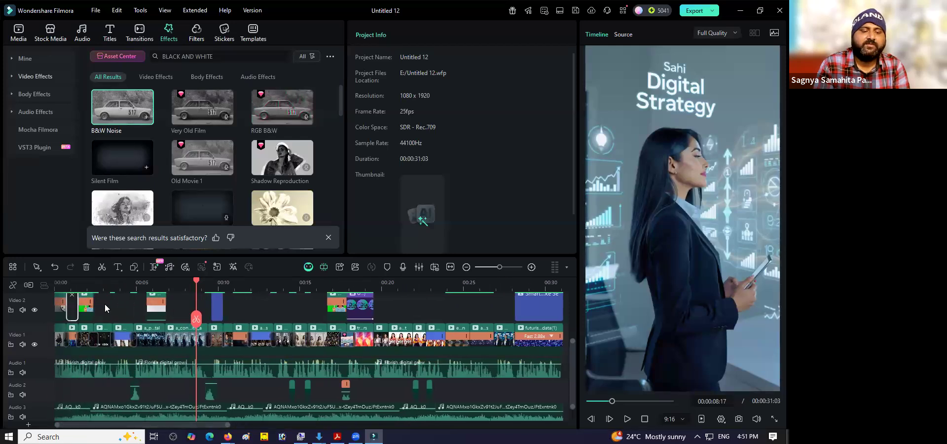
pyautogui.click(189, 302)
pyautogui.click(245, 308)
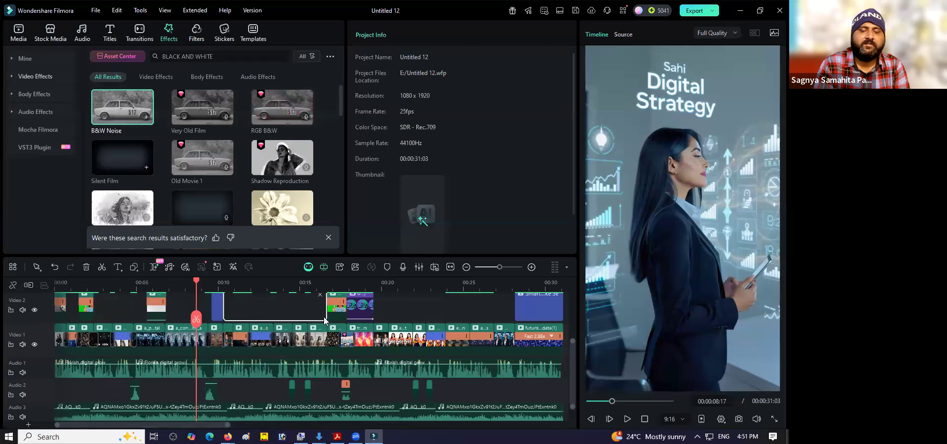
pyautogui.click(408, 308)
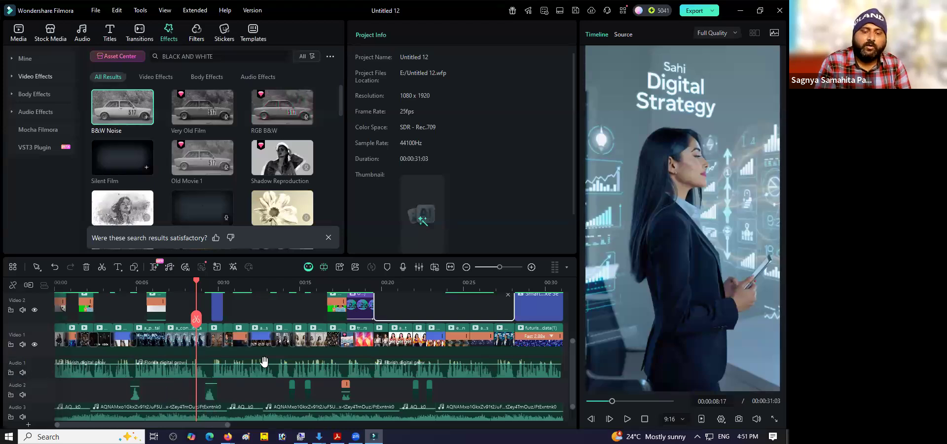
pyautogui.moveTo(176, 425); pyautogui.dragTo(157, 419)
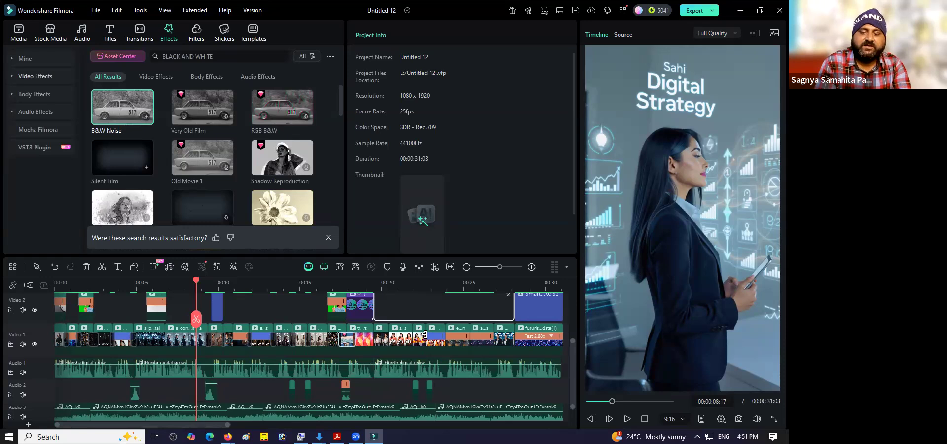
pyautogui.moveTo(195, 425); pyautogui.dragTo(247, 425)
# Shift the last clip on Video 1 about one second later to leave a gap before it, and play across that gap
pyautogui.click(387, 338)
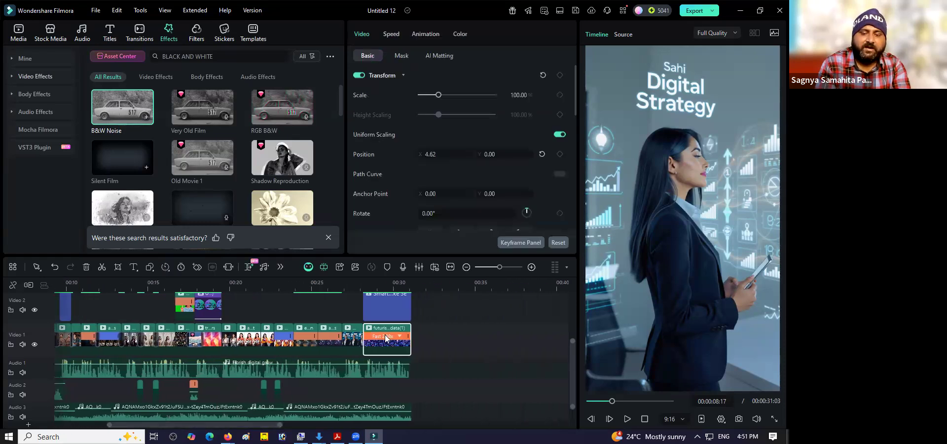
pyautogui.click(385, 336)
pyautogui.moveTo(373, 351)
pyautogui.mouseDown()
pyautogui.moveTo(395, 348)
pyautogui.moveTo(386, 347)
pyautogui.mouseUp()
pyautogui.click(354, 285)
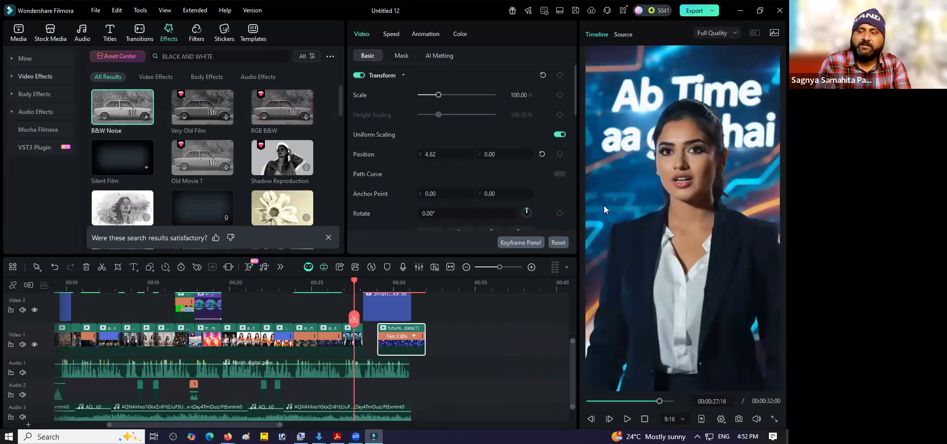
pyautogui.press('space')
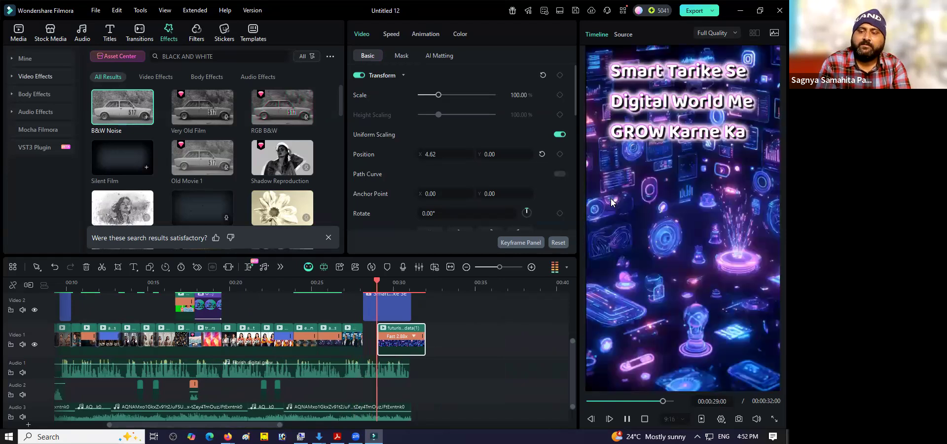
pyautogui.press('space')
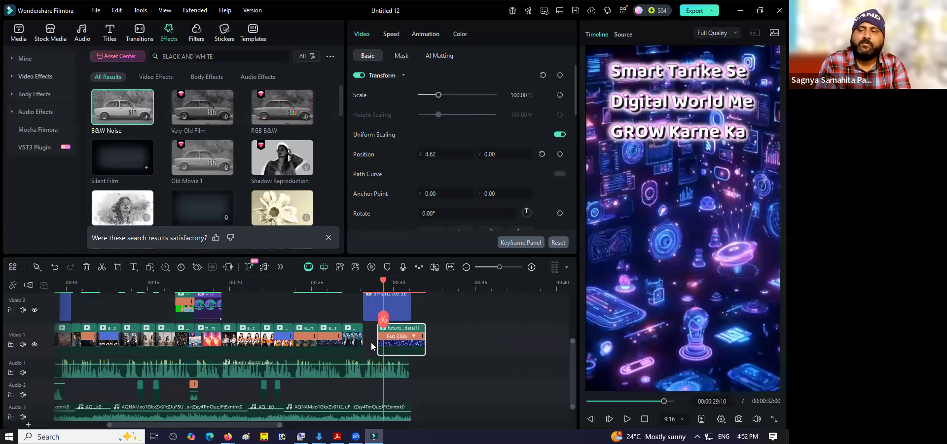
# Ripple delete the gap before the last clip on Video 1
pyautogui.click(366, 342)
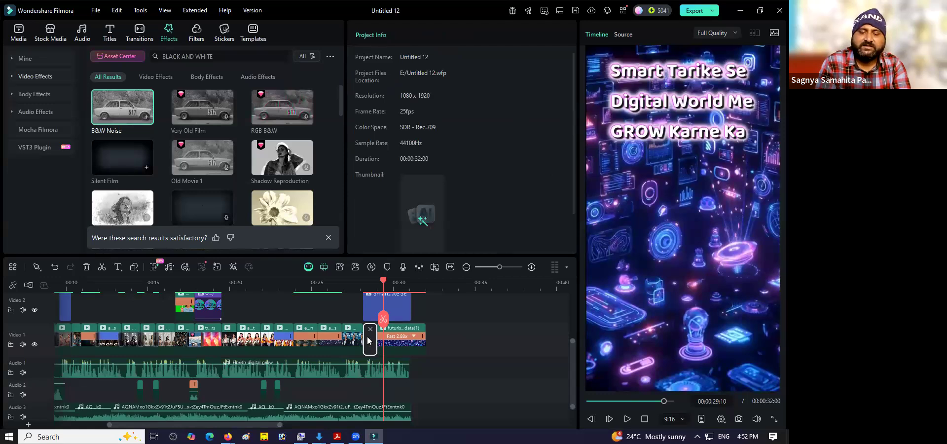
pyautogui.click(368, 339)
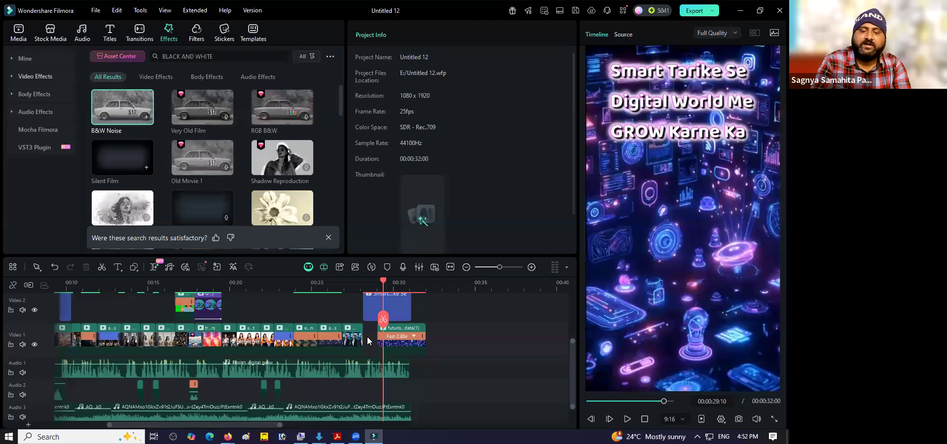
pyautogui.click(368, 339)
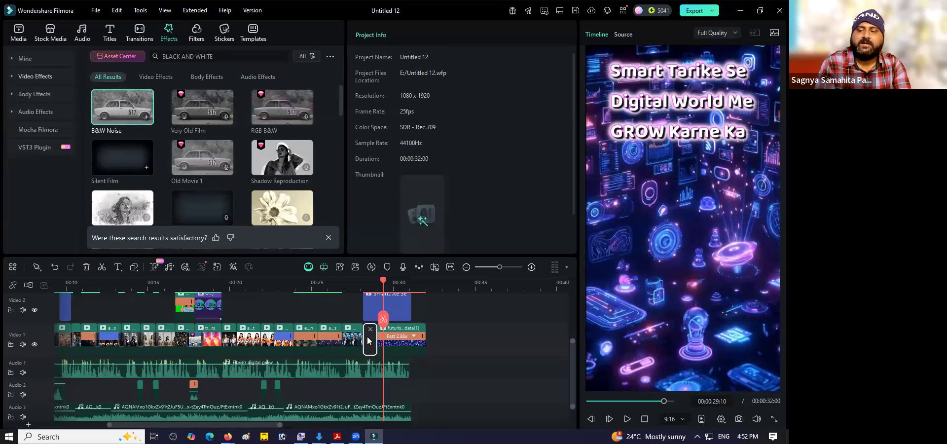
pyautogui.press('Delete')
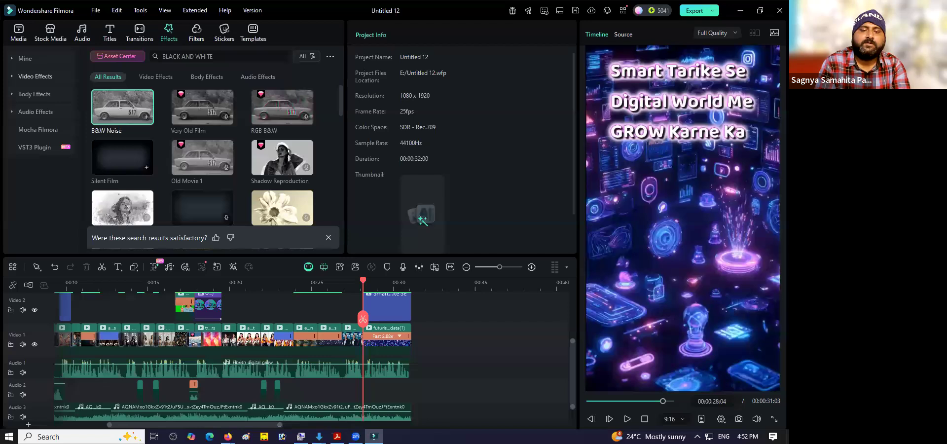
# Select the last Audio 1 clip, switch to Adobe Acrobat to read the Advanced Timeline Techniques page and return to Filmora
pyautogui.click(320, 370)
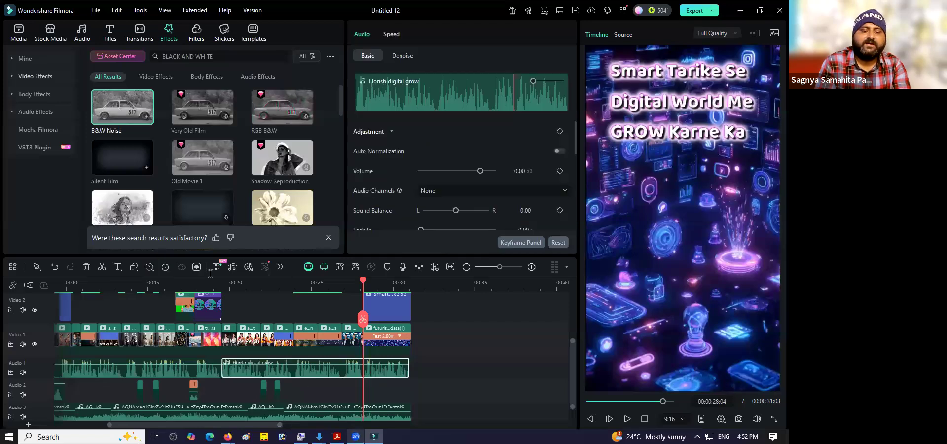
pyautogui.click(337, 437)
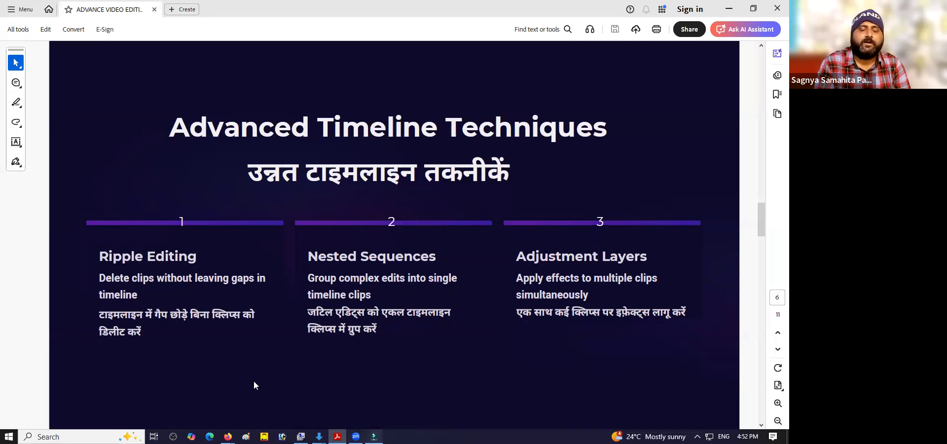
pyautogui.hotkey('alt', 'Tab')
# Inspect the two adjacent Video 2 overlays and the Video 1 clips beneath them, with the playhead at 00:00:16:21 and at 00:00:18:05
pyautogui.click(188, 314)
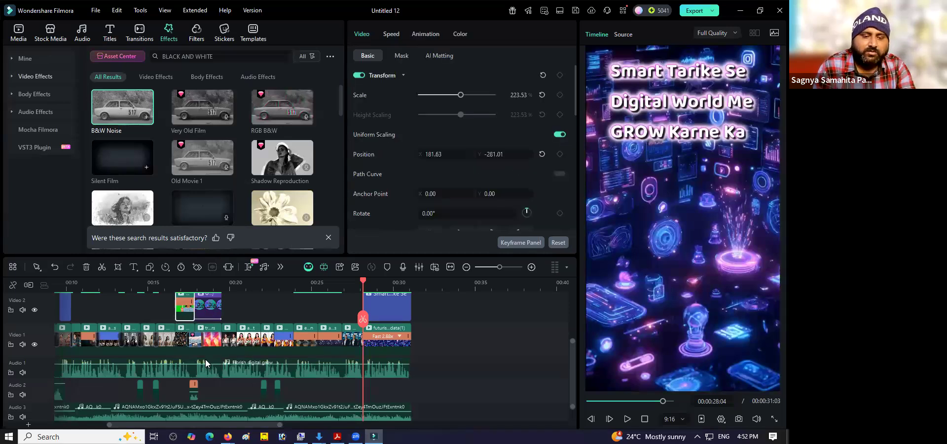
pyautogui.click(212, 308)
pyautogui.click(184, 340)
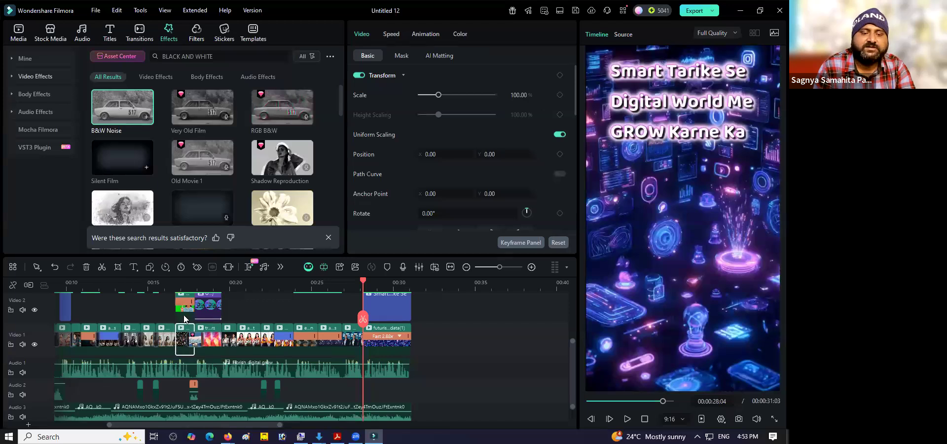
pyautogui.click(177, 287)
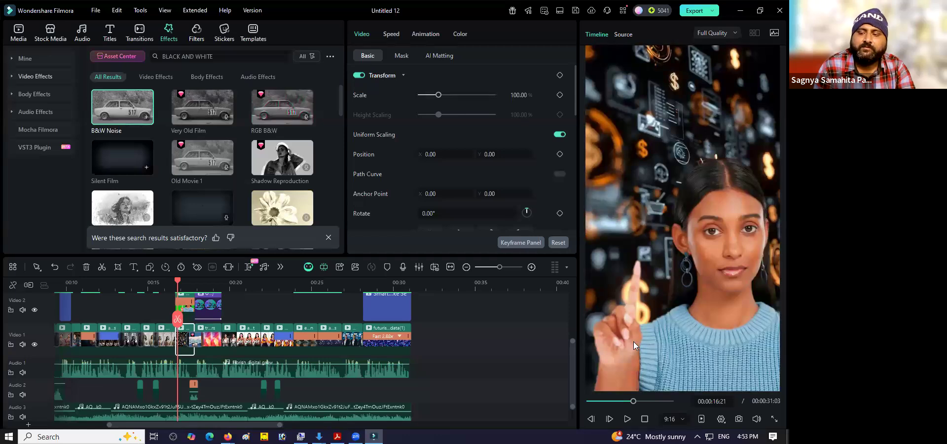
pyautogui.click(199, 281)
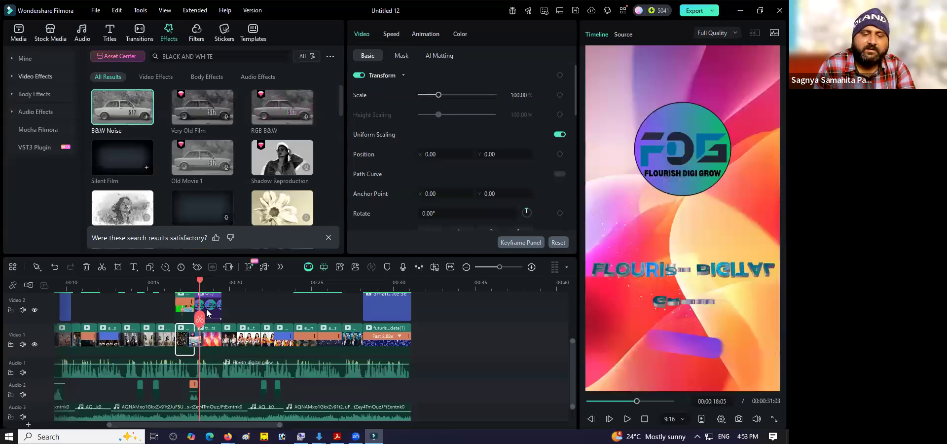
pyautogui.click(208, 311)
pyautogui.click(209, 335)
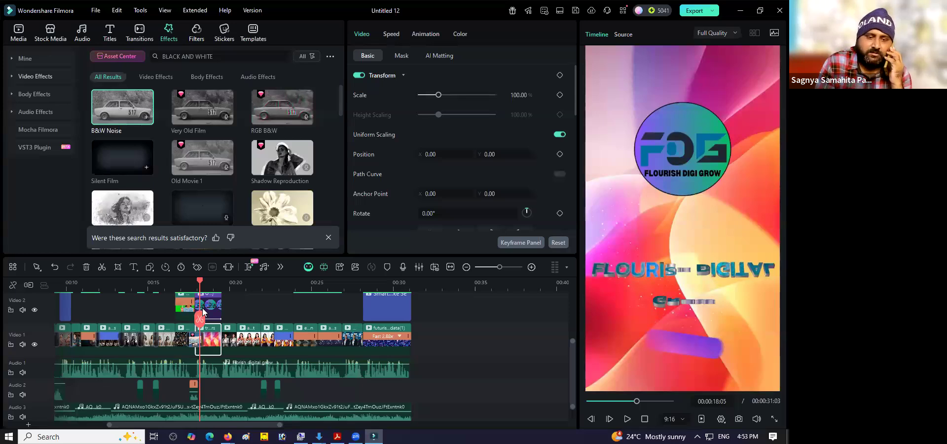
# Compare the stacked layers around the Flourish Digi Grow logo by selecting the Video 1 and Video 2 clips in turn
pyautogui.click(182, 338)
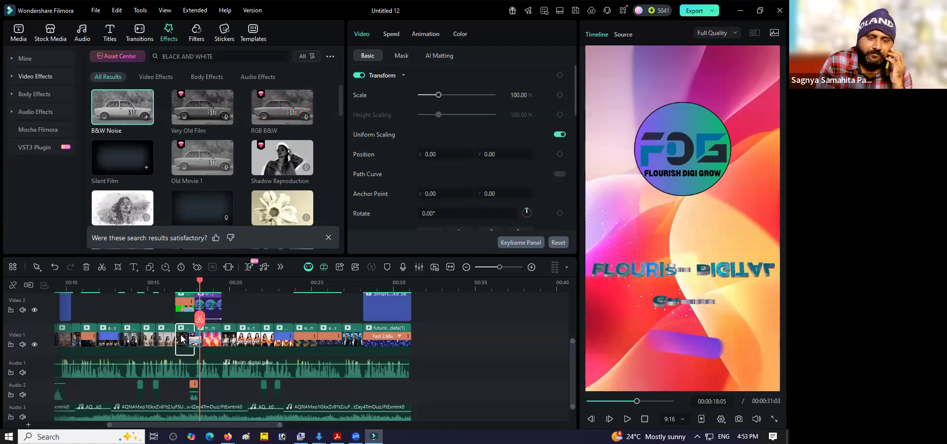
pyautogui.click(210, 308)
pyautogui.click(209, 333)
pyautogui.click(186, 332)
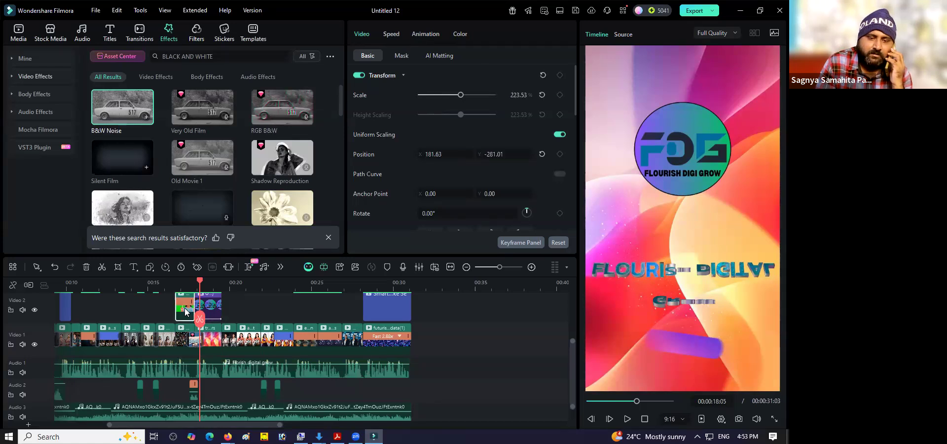
pyautogui.click(209, 307)
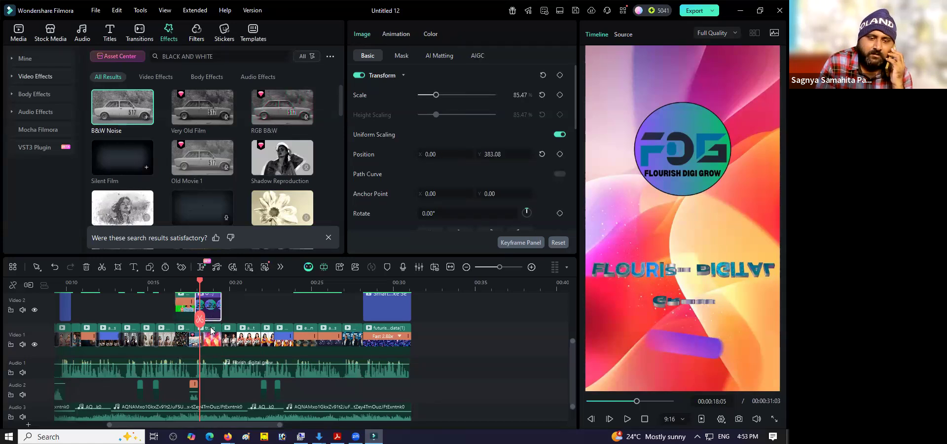
pyautogui.click(210, 329)
pyautogui.click(186, 328)
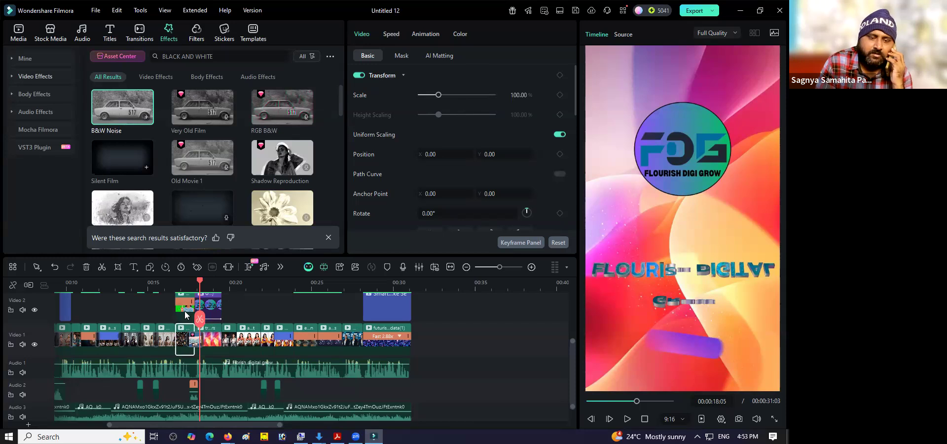
pyautogui.click(186, 312)
pyautogui.click(204, 306)
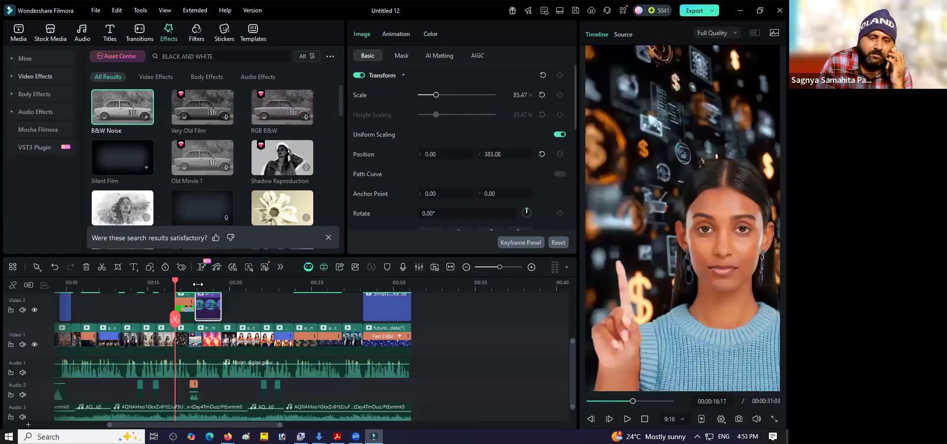
# Place the playhead at 00:00:17:21 and compare the Video 1 clips with the Video 2 overlays above them
pyautogui.click(194, 284)
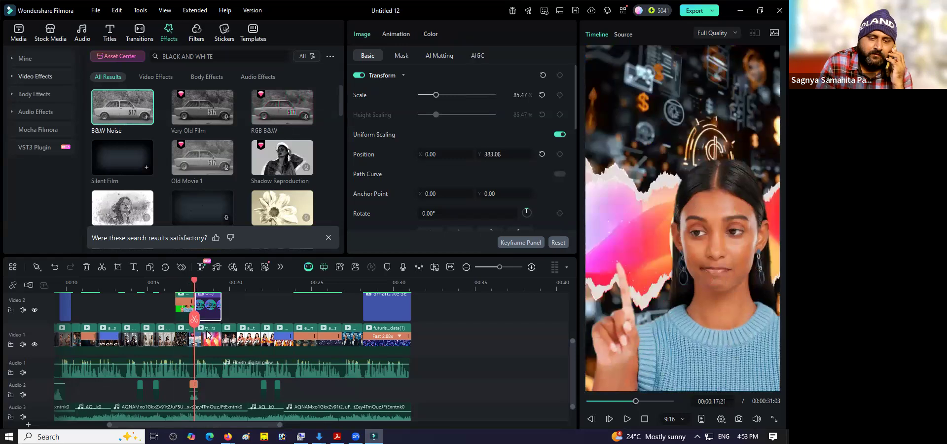
pyautogui.click(208, 333)
pyautogui.click(185, 304)
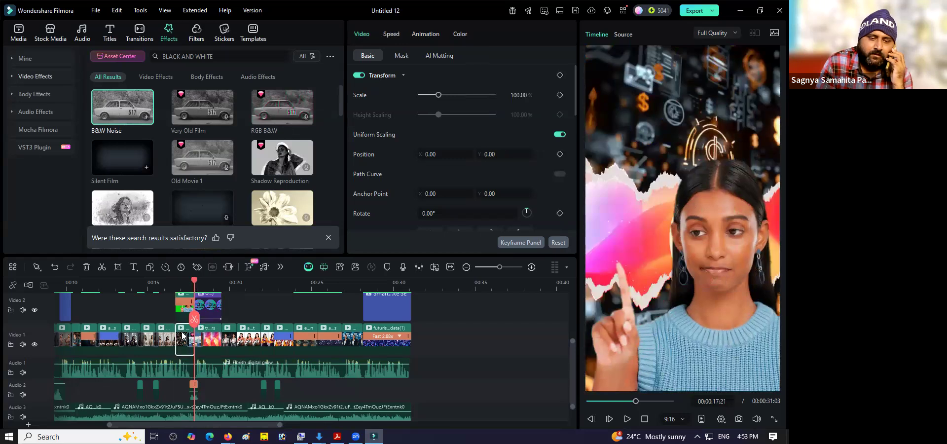
pyautogui.click(206, 308)
pyautogui.click(210, 331)
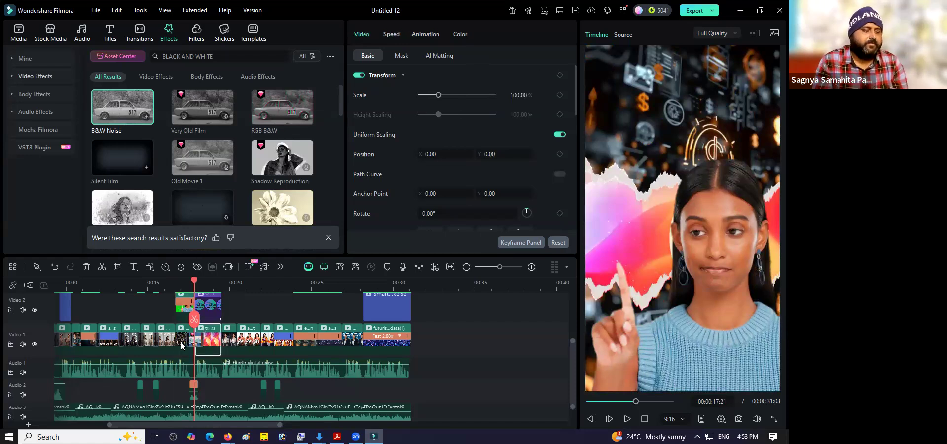
# Move the playhead to 00:00:16:24 and select the two adjacent Video 2 overlays in turn to inspect them
pyautogui.click(180, 282)
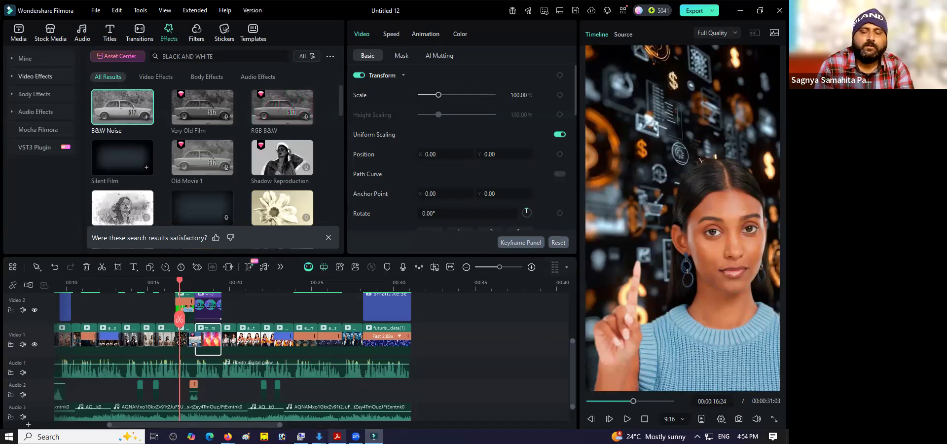
pyautogui.click(337, 436)
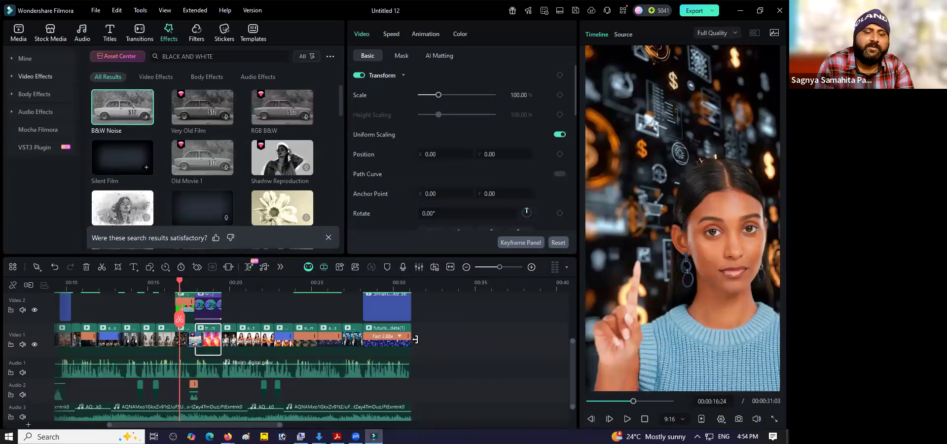
pyautogui.click(179, 299)
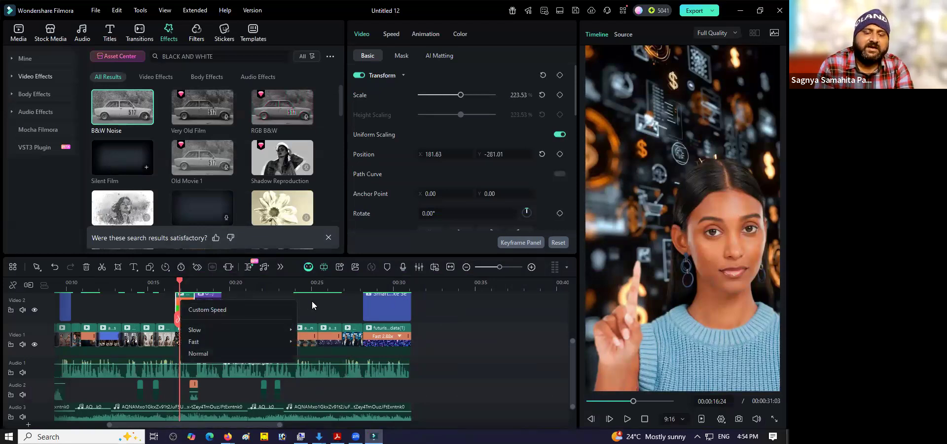
pyautogui.click(203, 309)
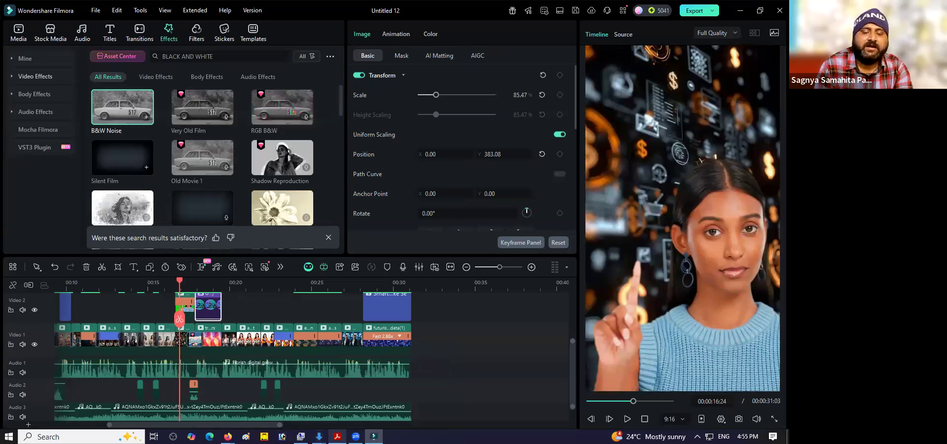
# Switch to Adobe Acrobat to read the Adjustment Layers section of Advanced Timeline Techniques and return to Filmora
pyautogui.moveTo(337, 436)
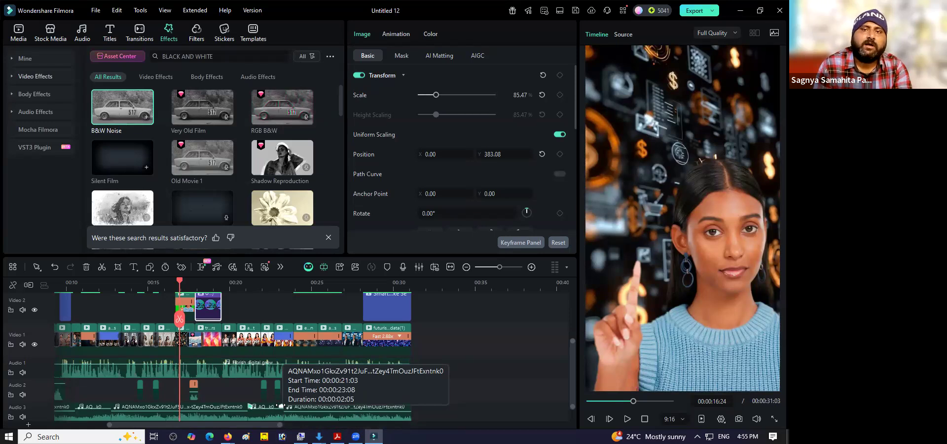
pyautogui.click(337, 437)
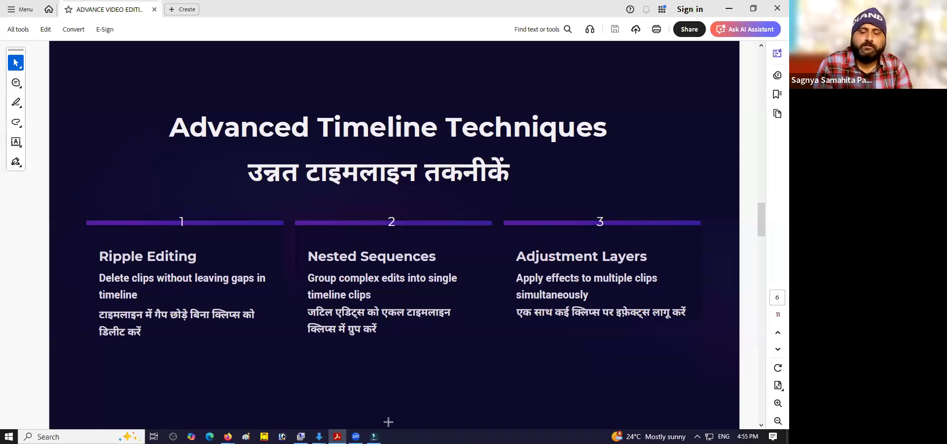
pyautogui.click(373, 436)
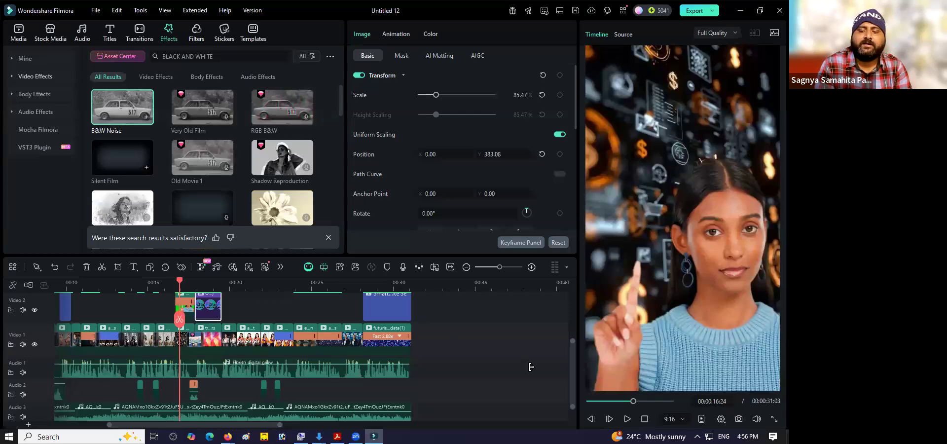
# Add the B&W Noise effect on a new track above Video 4, starting just before the logo overlay
pyautogui.scroll(1, 572, 302)
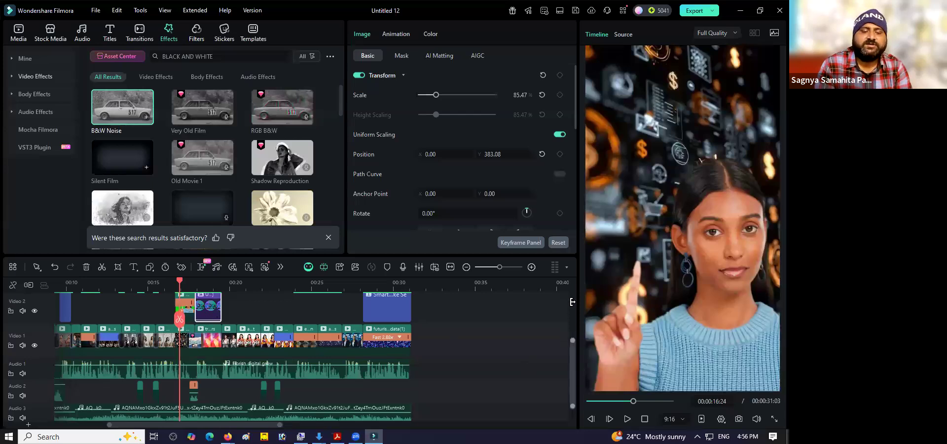
pyautogui.scroll(5, 572, 302)
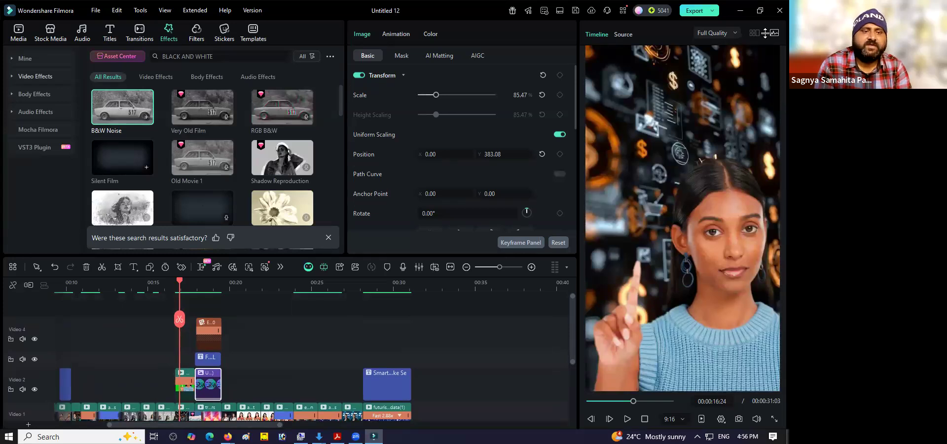
pyautogui.moveTo(124, 104); pyautogui.dragTo(191, 307)
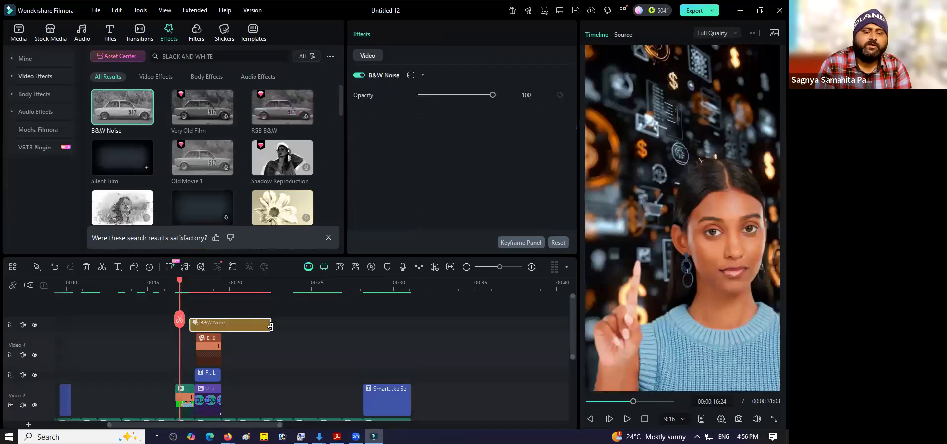
# Extend the B&W Noise effect to just past the end of the last clip
pyautogui.click(399, 326)
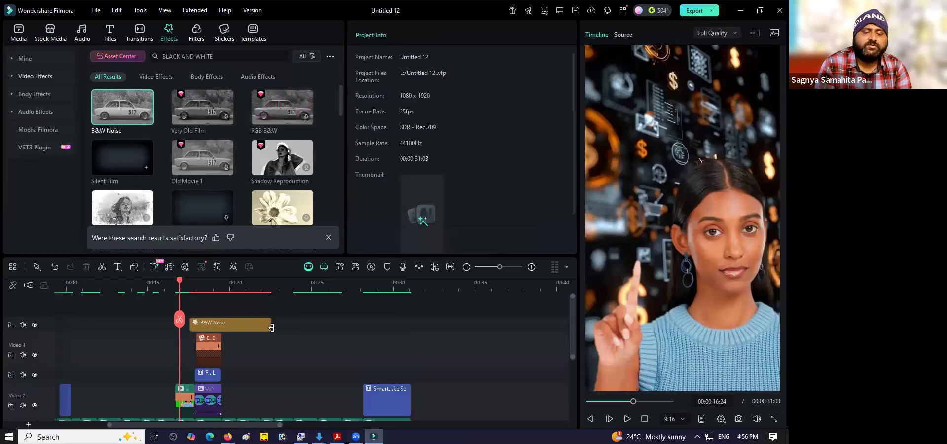
pyautogui.click(254, 324)
pyautogui.moveTo(294, 323); pyautogui.dragTo(431, 308)
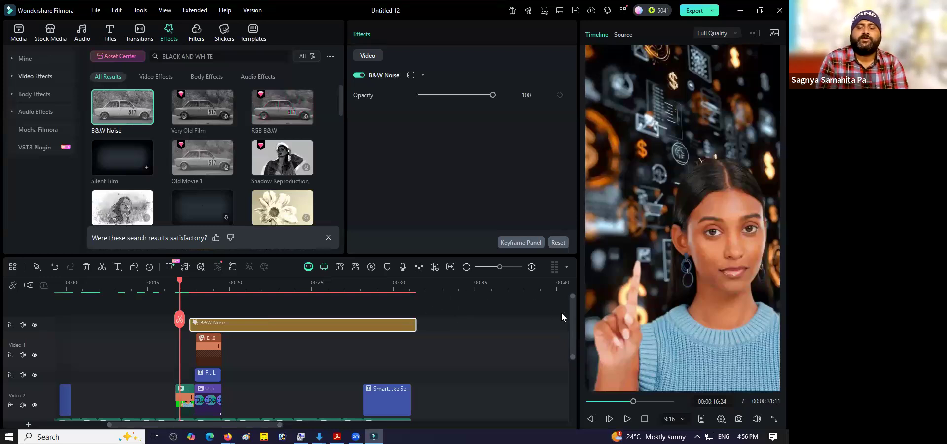
# Play the clips under the extended B&W Noise effect up to 00:00:23:18, then undo the effect's extension
pyautogui.moveTo(572, 313); pyautogui.dragTo(573, 336)
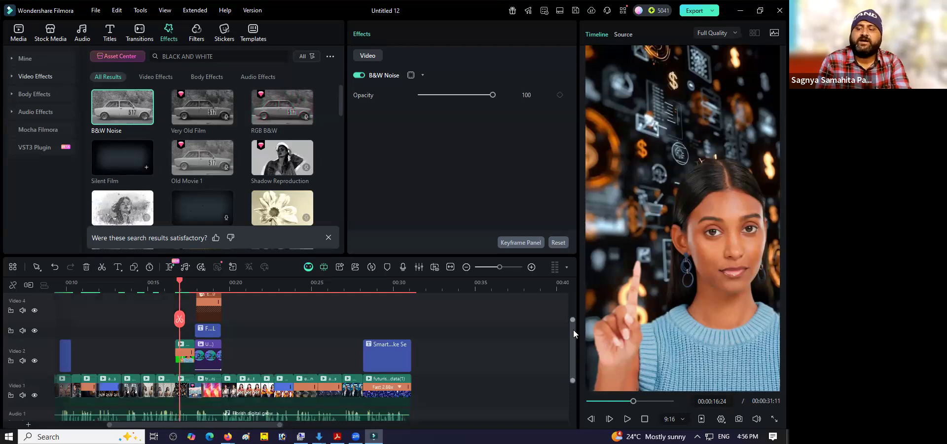
pyautogui.press('space')
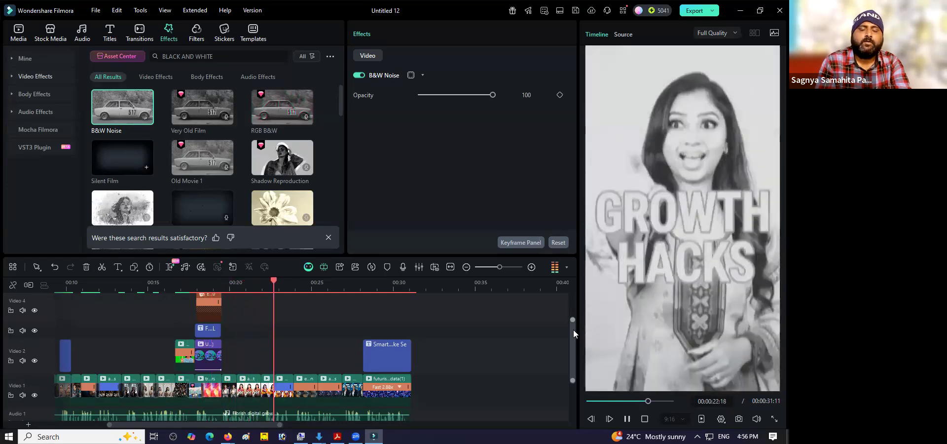
pyautogui.press('space')
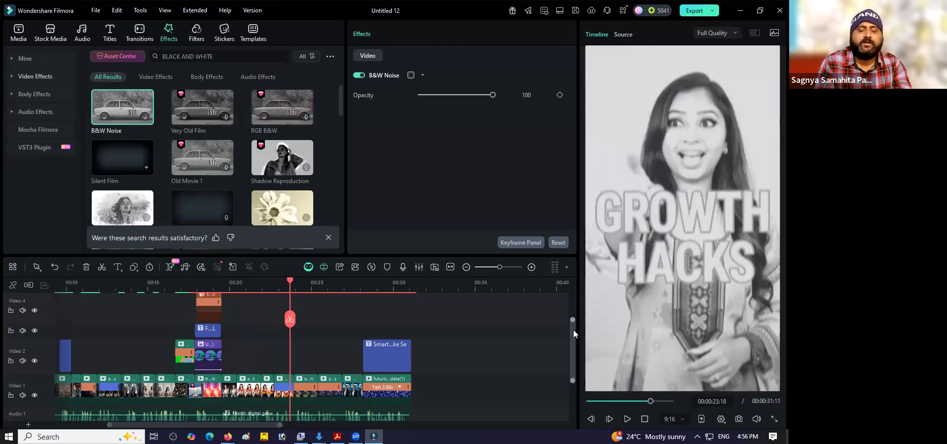
pyautogui.hotkey('ctrl', 'z')
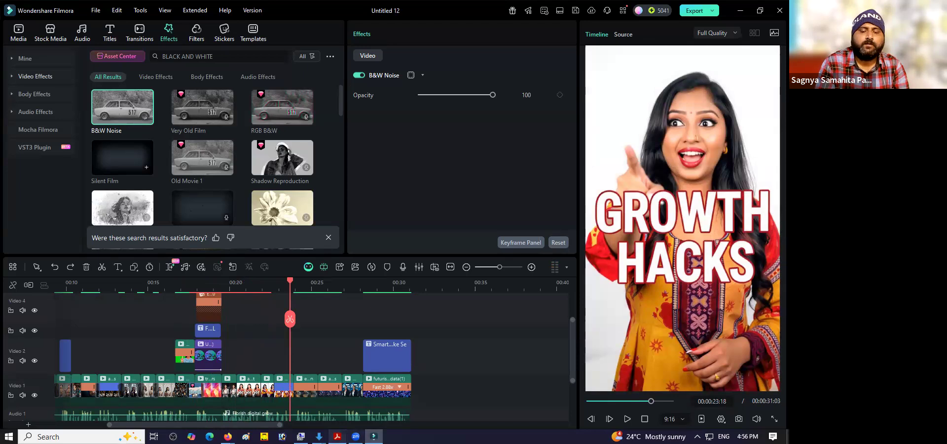
# Switch to Adobe Acrobat and read on to the Keyboard Shortcuts for Speed page
pyautogui.click(337, 436)
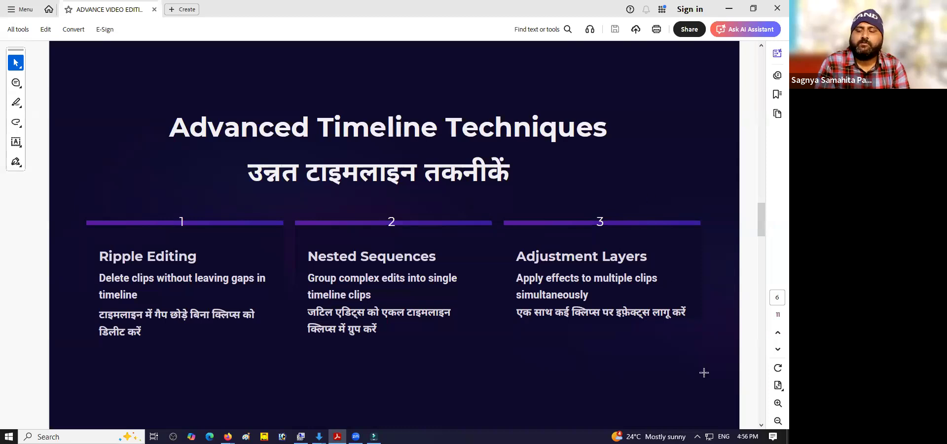
pyautogui.click(761, 424)
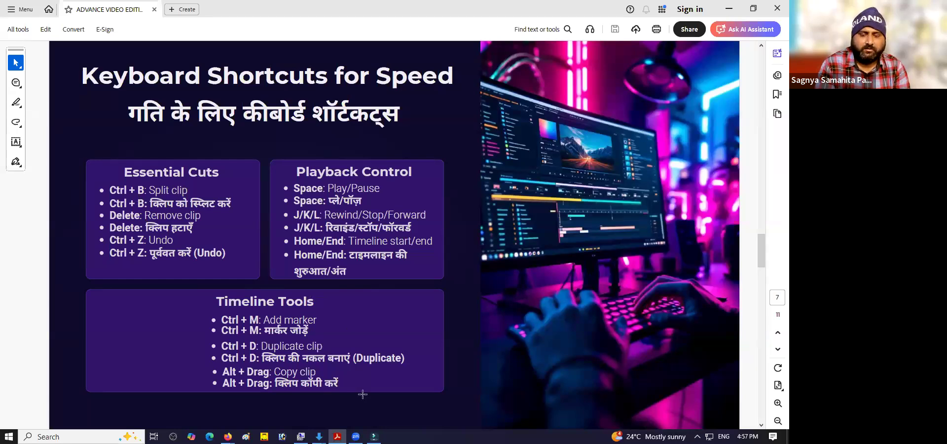
# Switch to Filmora, split the last Video 1 clip at 00:00:29:15 and undo the split
pyautogui.click(373, 435)
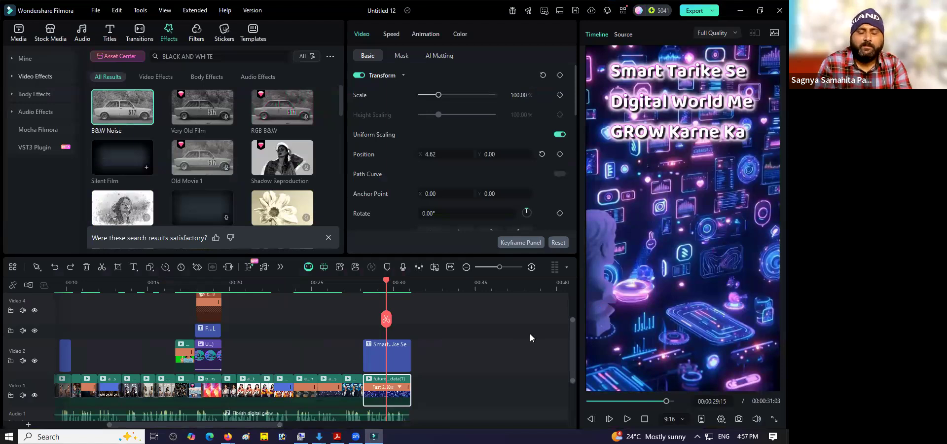
pyautogui.hotkey('ctrl', 'b')
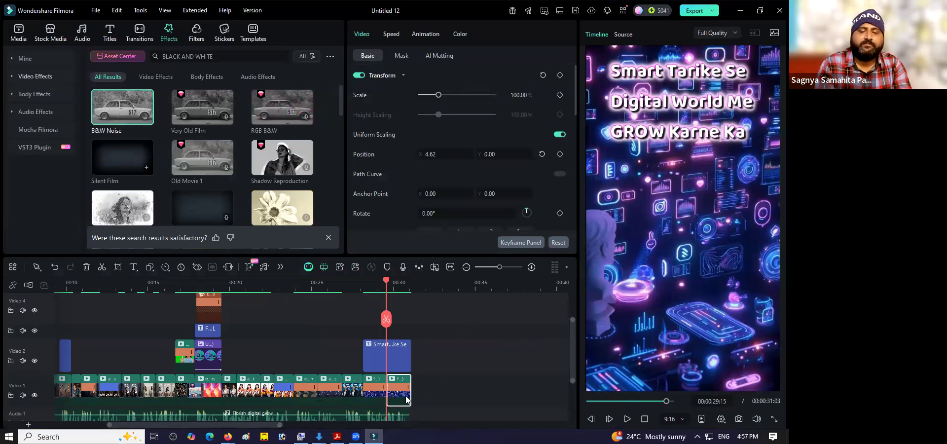
pyautogui.hotkey('ctrl', 'z')
# Check the shortcuts page in Adobe Acrobat, return to Filmora, split all tracks at 00:00:29:15 with nothing selected and undo it
pyautogui.click(337, 436)
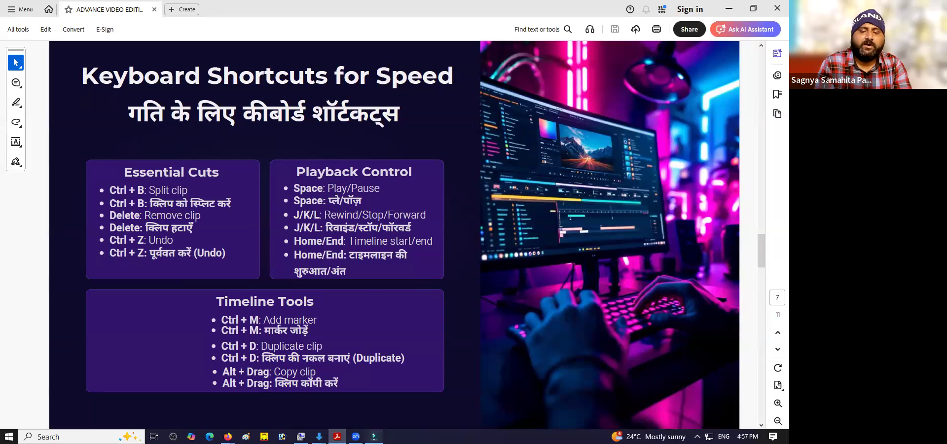
pyautogui.click(375, 410)
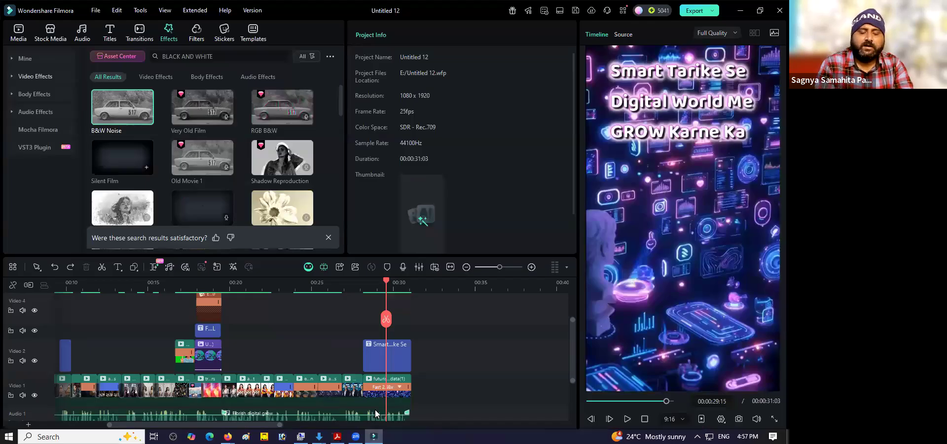
pyautogui.hotkey('ctrl', 'b')
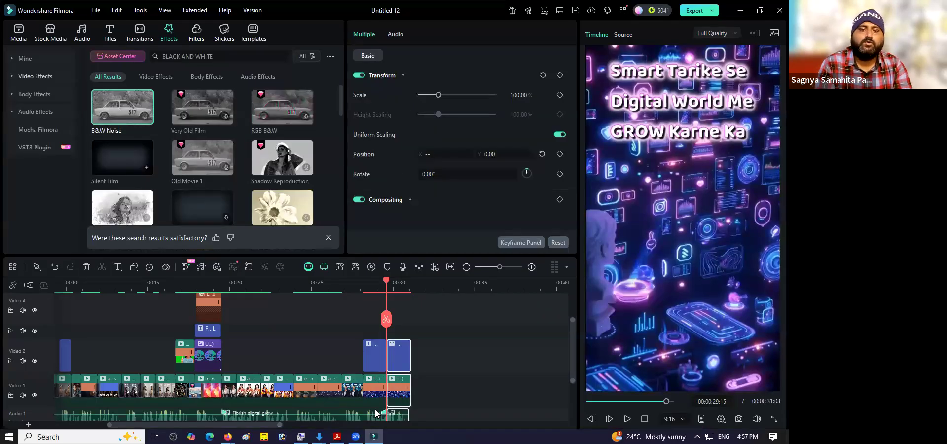
pyautogui.hotkey('ctrl', 'z')
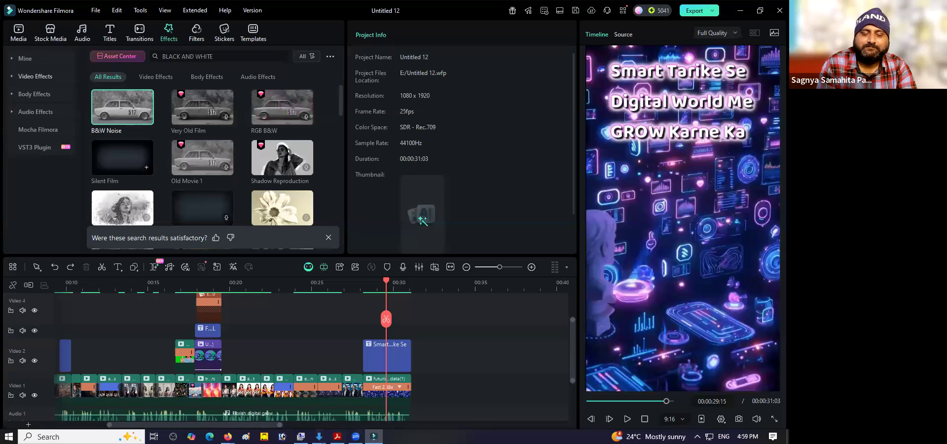
# Switch to Firefox, search Google for "SHORTCUT KEY FOR REDO" in a new tab and return to the shortcuts page in Adobe Acrobat
pyautogui.moveTo(227, 428)
pyautogui.click(203, 403)
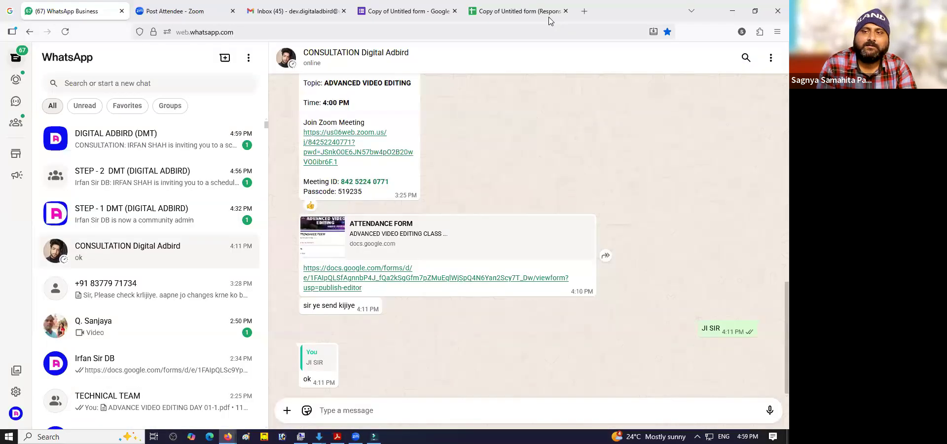
pyautogui.click(585, 13)
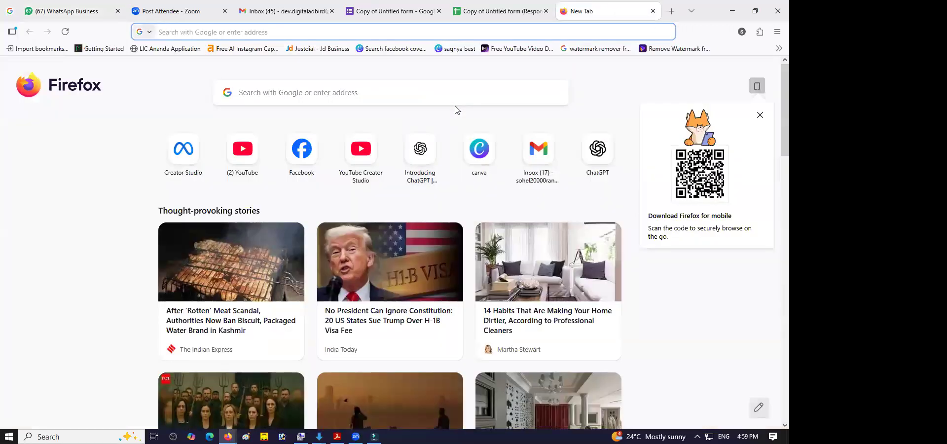
pyautogui.write('SHORT')
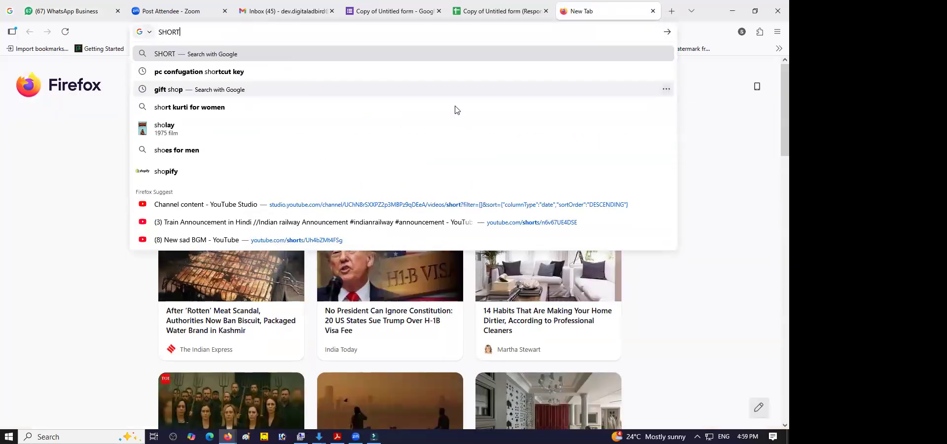
pyautogui.write('CUT KE')
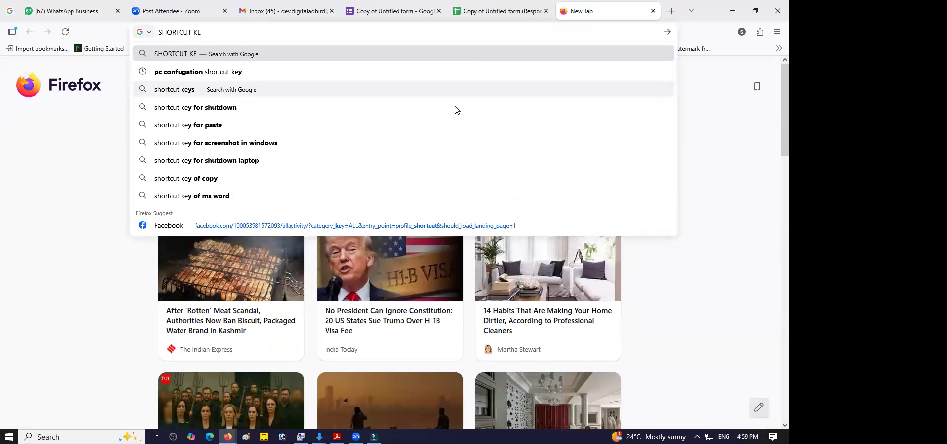
pyautogui.write('Y FOR REDO')
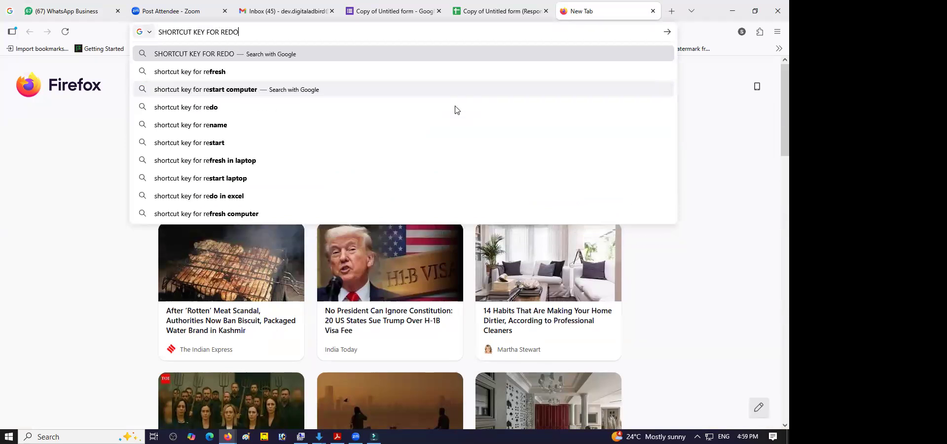
pyautogui.press('Return')
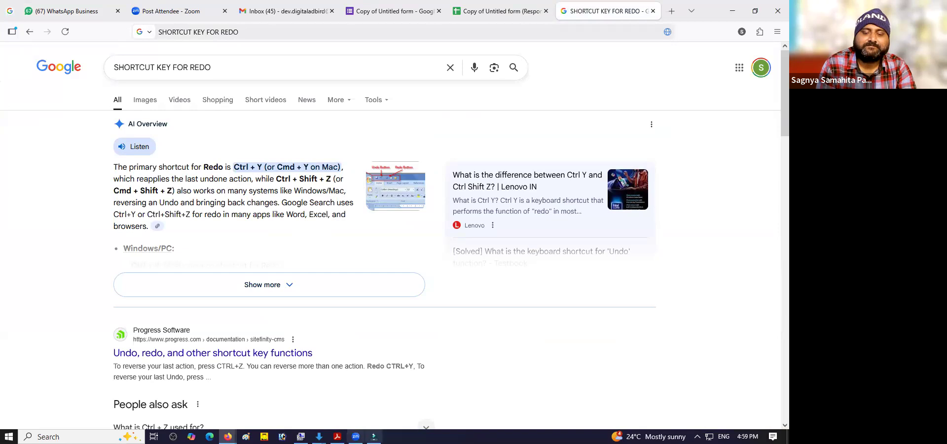
pyautogui.hotkey('alt', 'Tab')
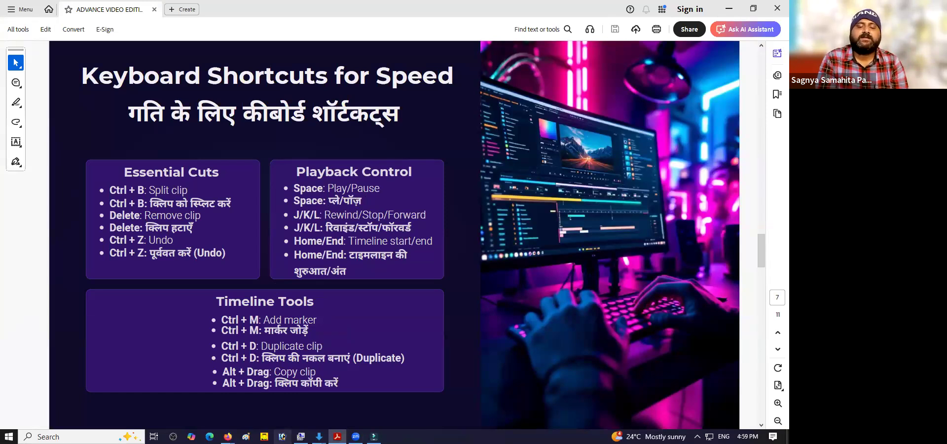
pyautogui.moveTo(300, 435)
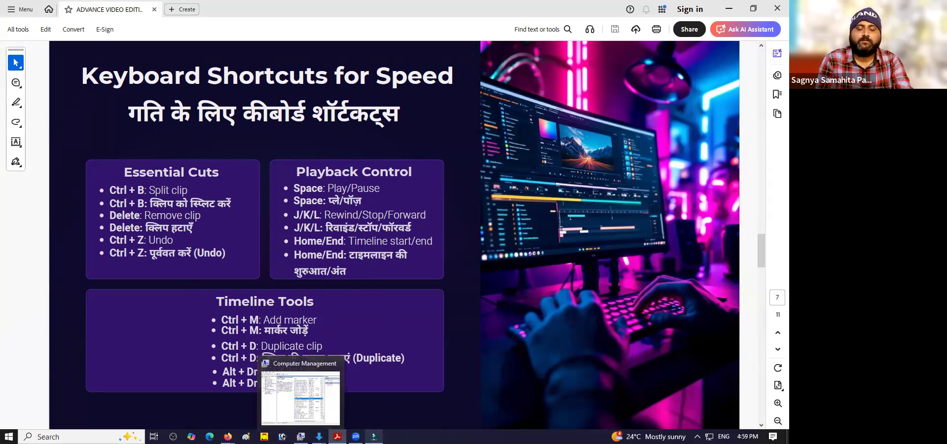
# Switch to Filmora, pause the timeline preview near the end and return to the shortcuts page in Adobe Acrobat
pyautogui.click(374, 436)
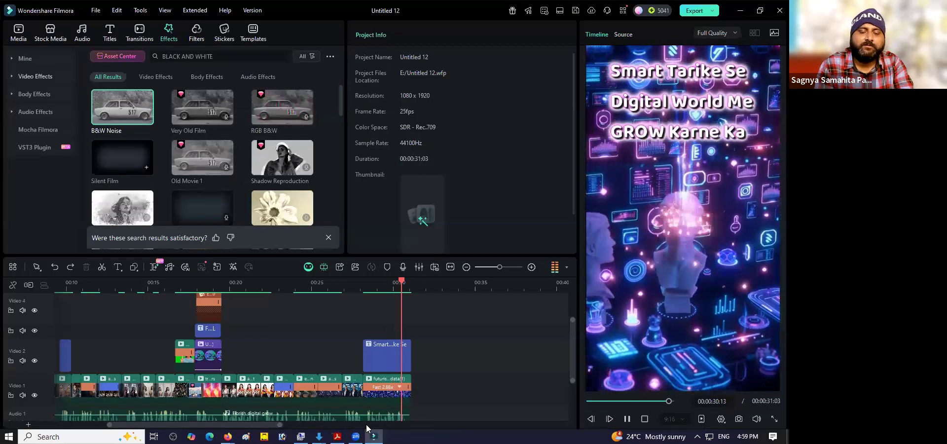
pyautogui.press('space')
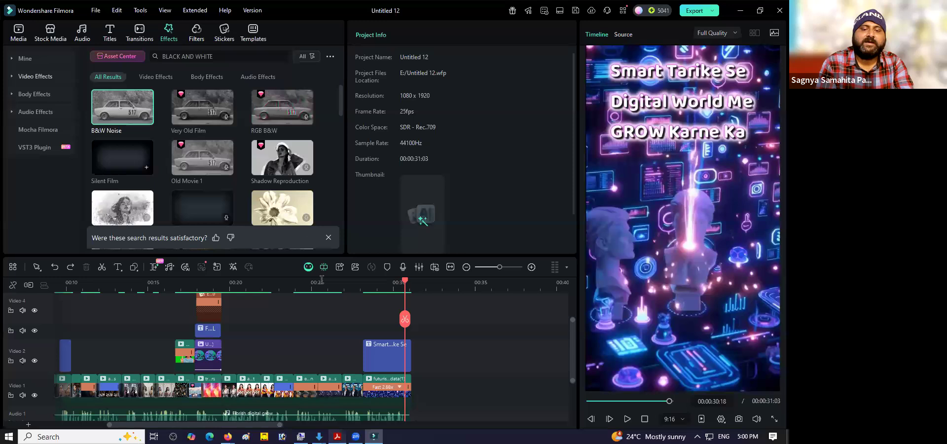
pyautogui.hotkey('alt', 'Tab')
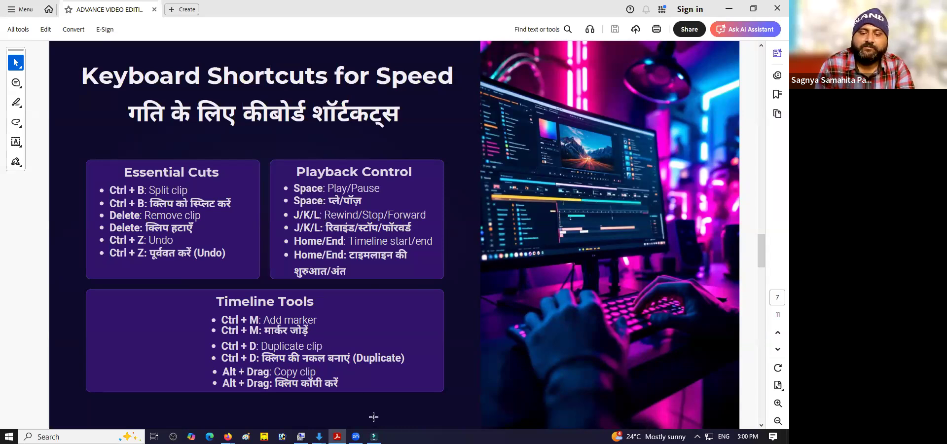
# Switch to Filmora and try playing, rewinding and pausing the timeline preview from about 00:00:22
pyautogui.click(373, 437)
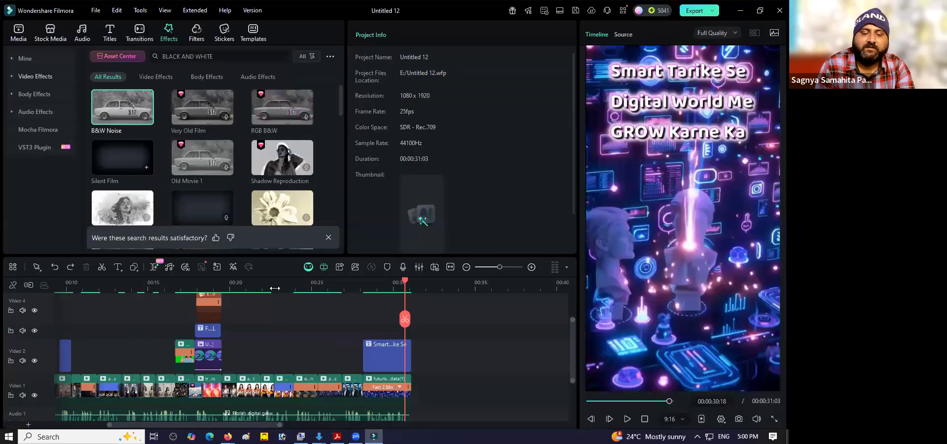
pyautogui.click(275, 287)
pyautogui.press('space')
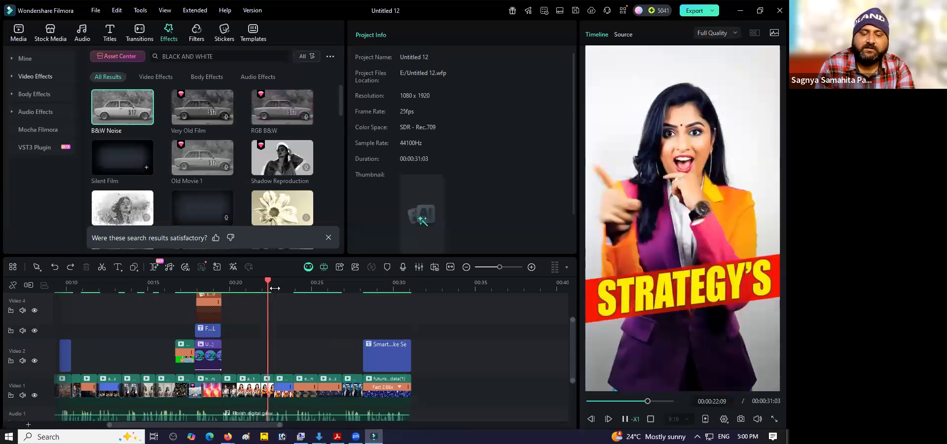
pyautogui.press('space')
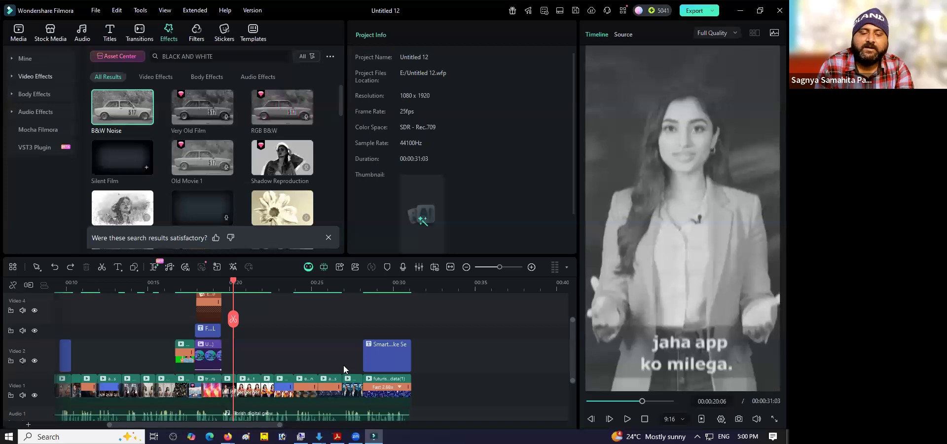
pyautogui.press('j')
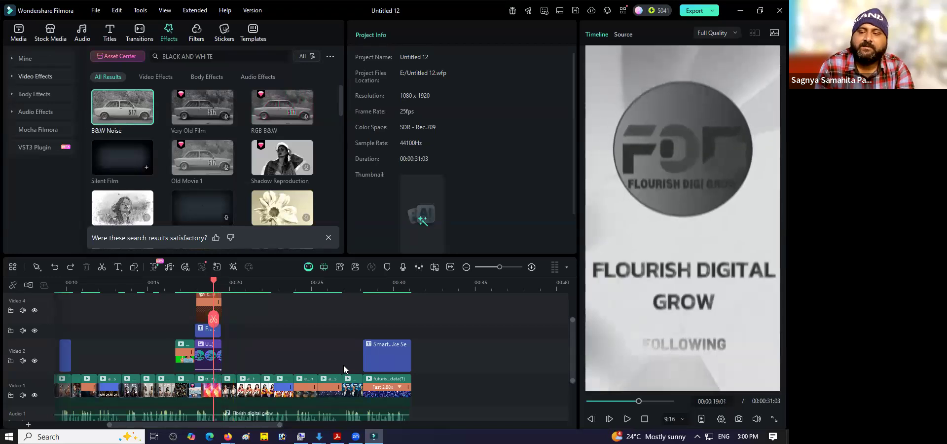
pyautogui.press('space')
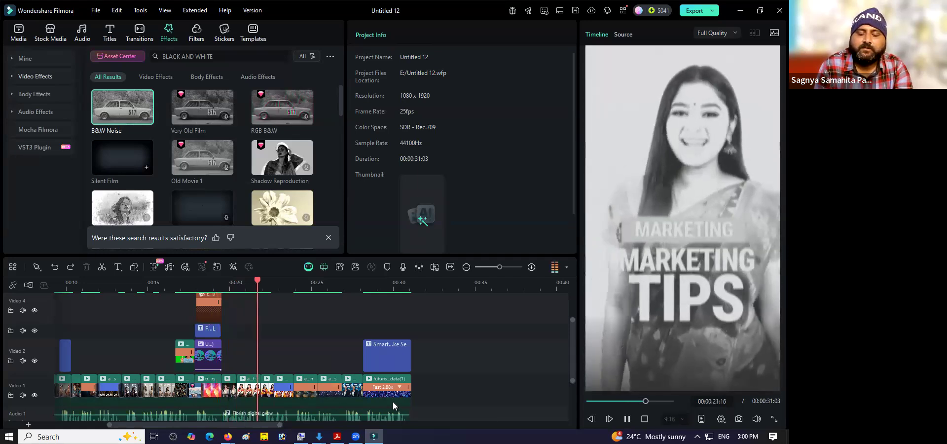
pyautogui.press('space')
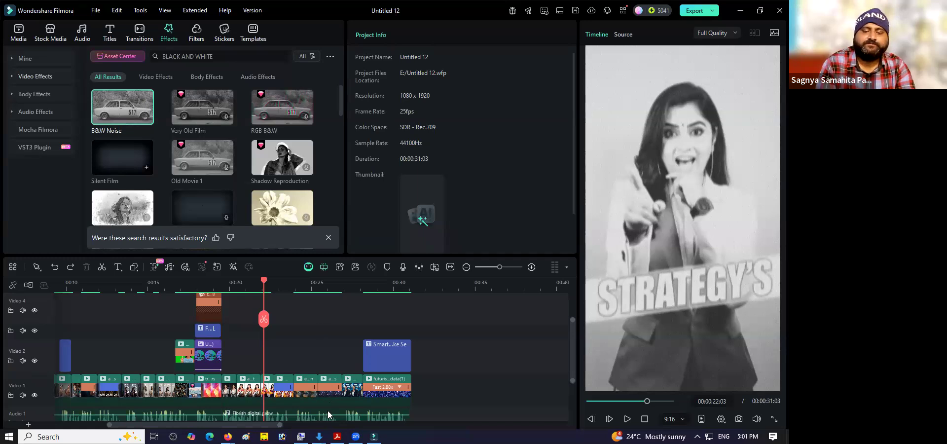
# Check the shortcuts page in Adobe Acrobat, then in Filmora jump the playhead repeatedly between the timeline's start and end, finishing at the start
pyautogui.click(337, 436)
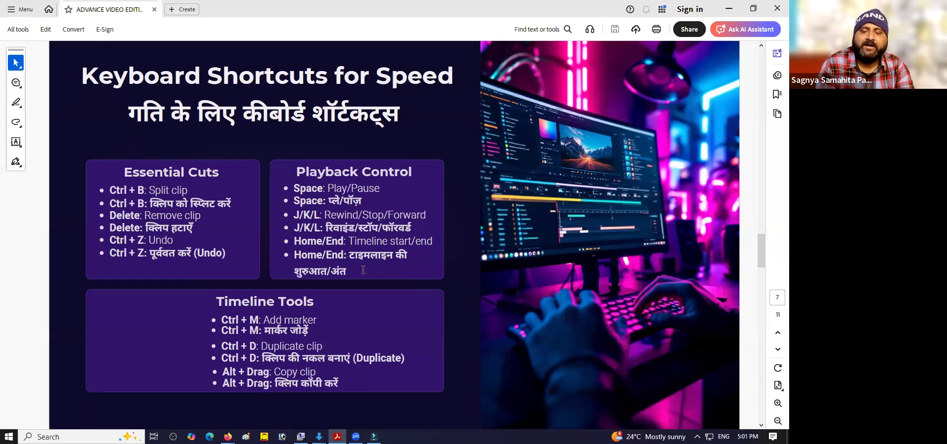
pyautogui.moveTo(370, 436)
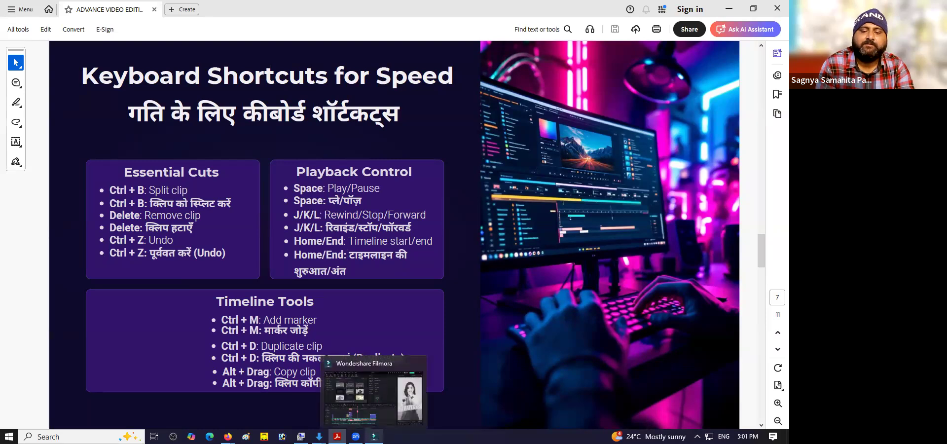
pyautogui.click(384, 412)
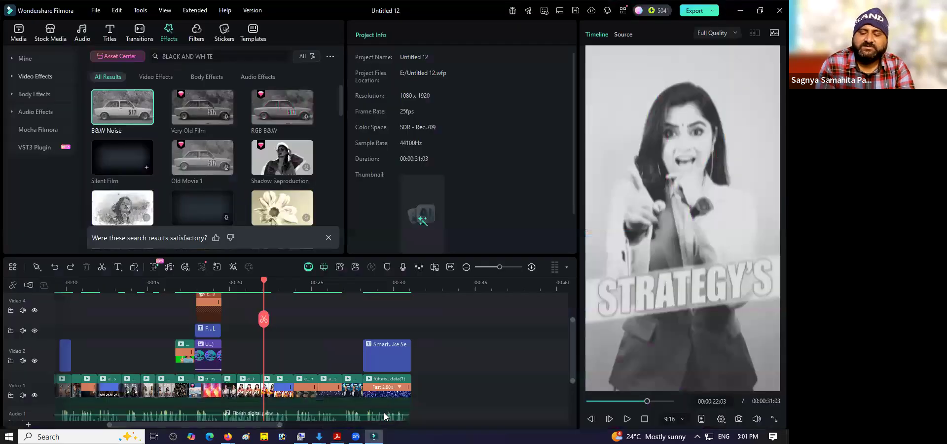
pyautogui.press('Home')
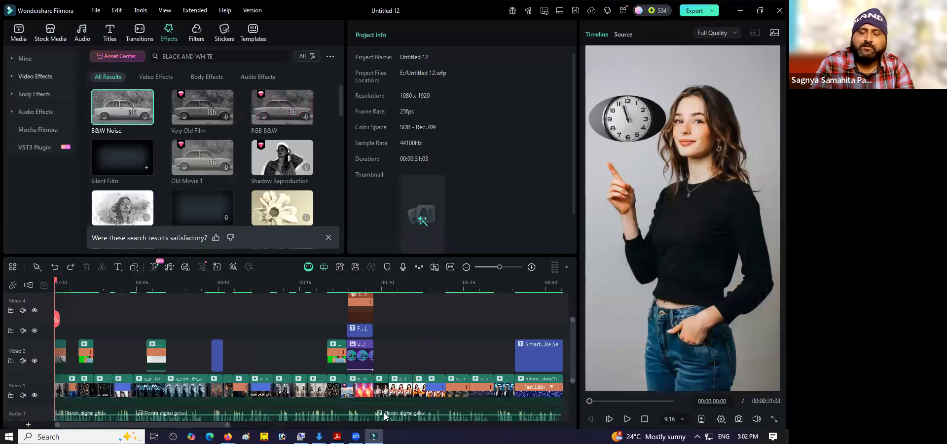
pyautogui.press('End')
pyautogui.press('Home')
pyautogui.press('End')
pyautogui.press('Home')
pyautogui.press('End')
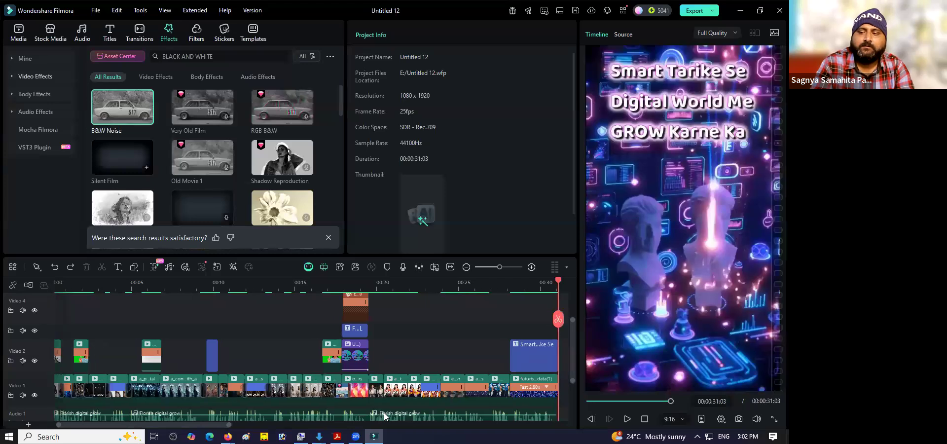
pyautogui.press('Home')
# Consult the timeline tool shortcuts in Adobe Acrobat and, in Filmora, place the playhead at 00:00:13:01
pyautogui.click(337, 437)
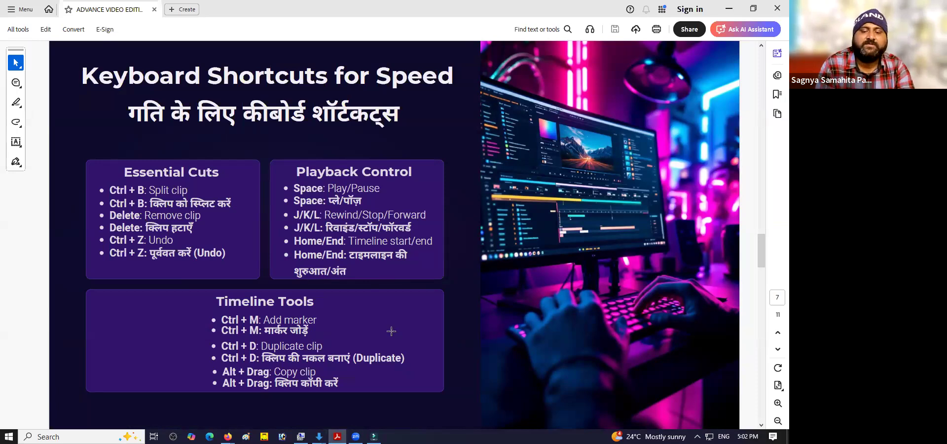
pyautogui.click(374, 436)
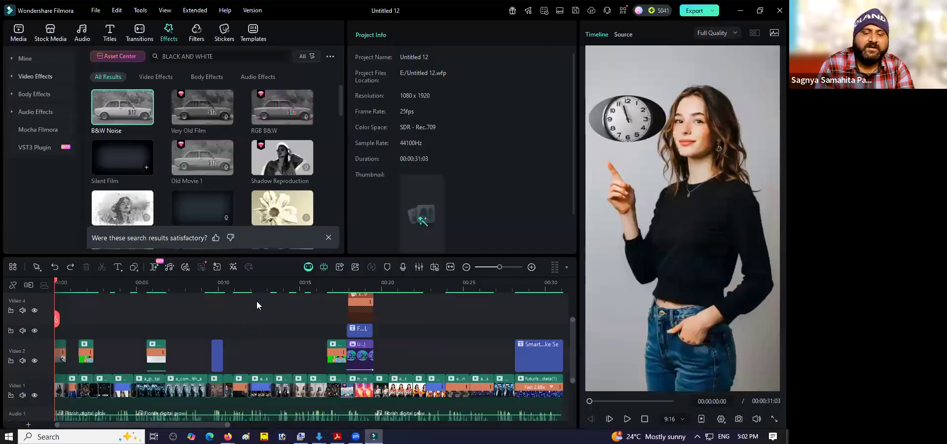
pyautogui.click(267, 285)
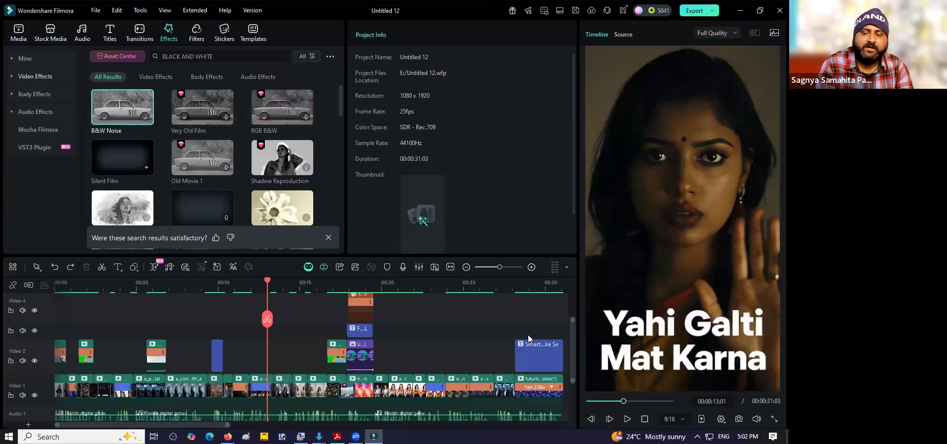
pyautogui.moveTo(571, 327); pyautogui.dragTo(573, 310)
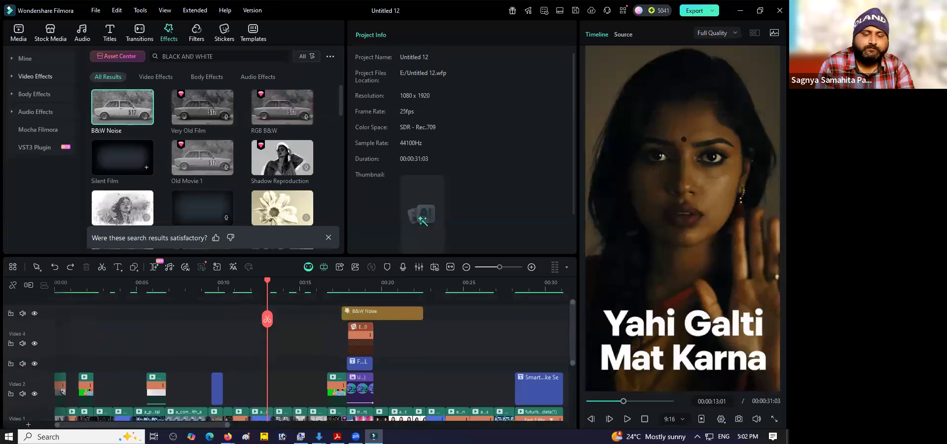
pyautogui.moveTo(374, 436)
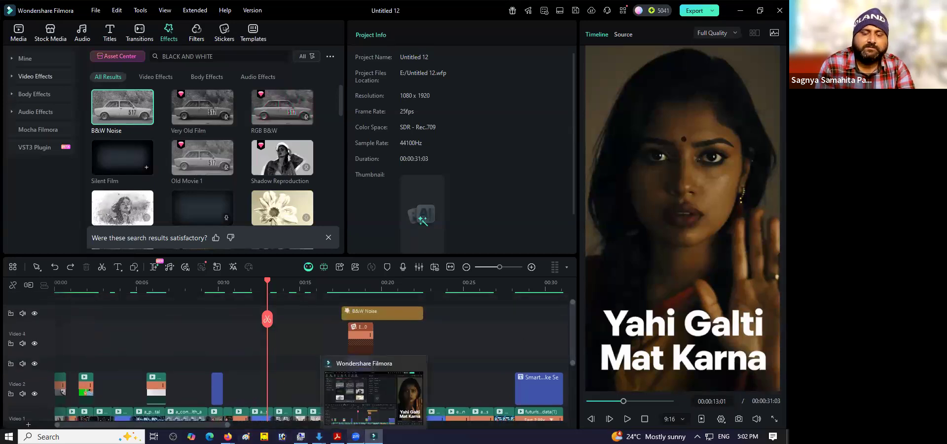
pyautogui.click(337, 436)
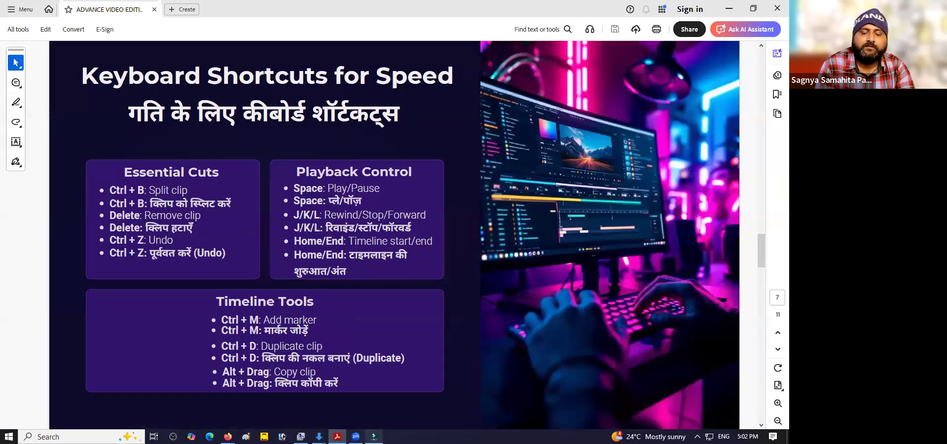
pyautogui.click(374, 436)
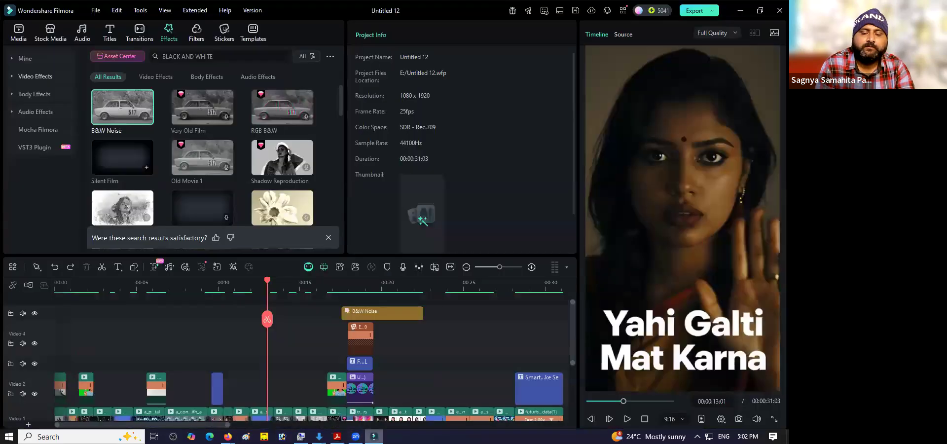
# Copy the "Smart Tarike Se" title from the end of Video 2 and paste it at 00:00:13:01
pyautogui.click(549, 384)
pyautogui.scroll(-2, 569, 370)
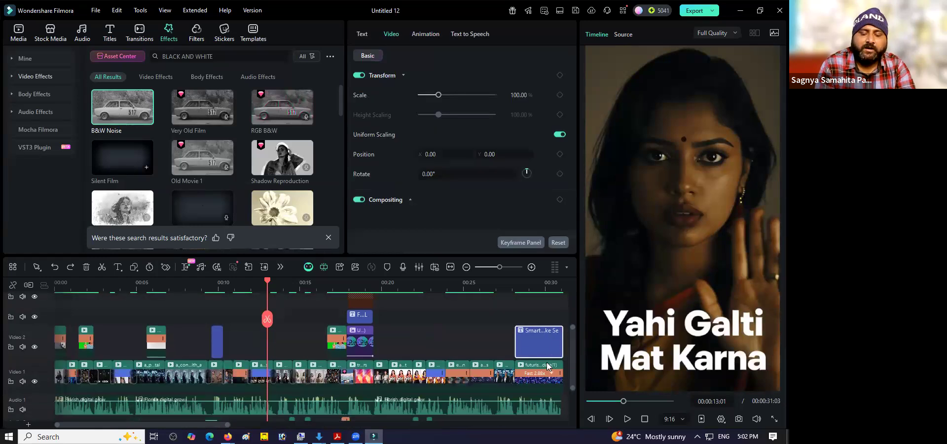
pyautogui.hotkey('ctrl', 'v')
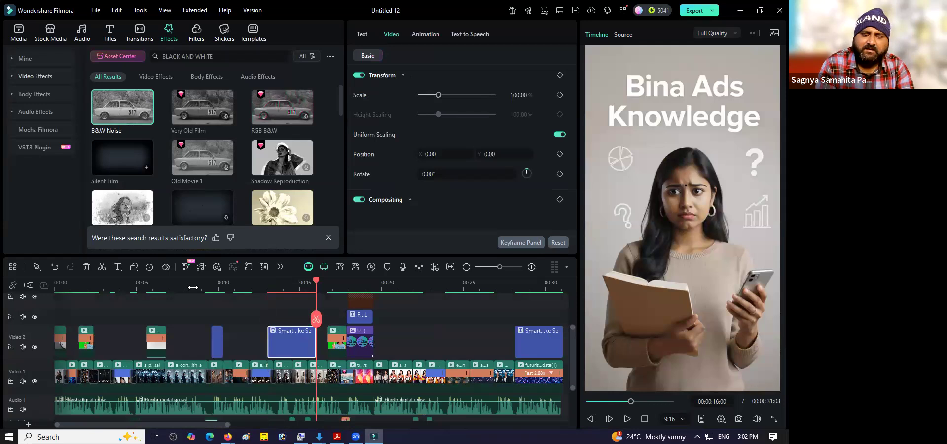
# Copy the short Video 2 video clip near 00:00:06 and paste it on the same track at 00:00:22:22
pyautogui.click(428, 288)
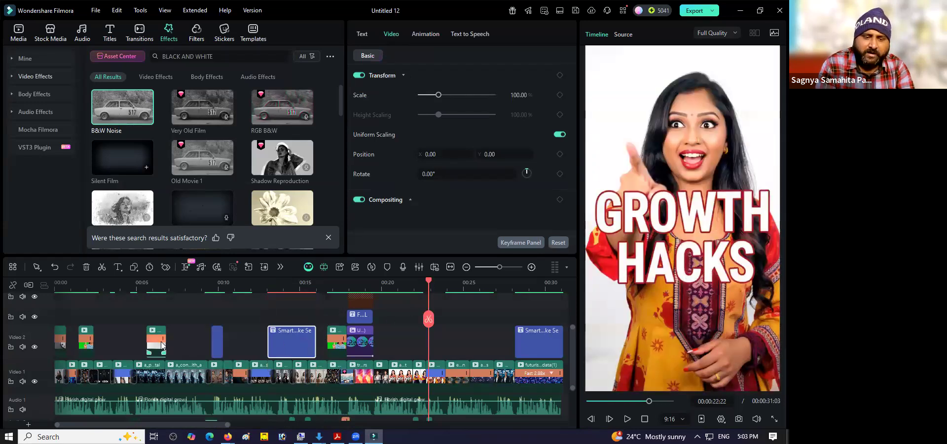
pyautogui.click(162, 341)
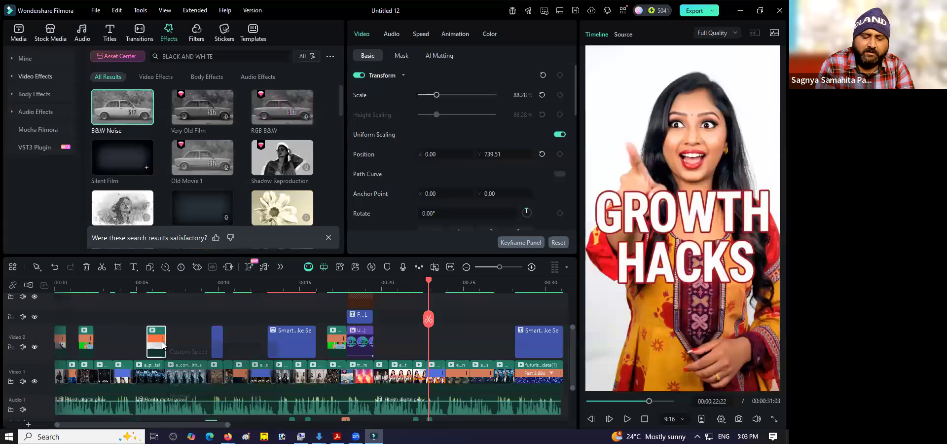
pyautogui.hotkey('ctrl', 'c')
pyautogui.hotkey('ctrl', 'v')
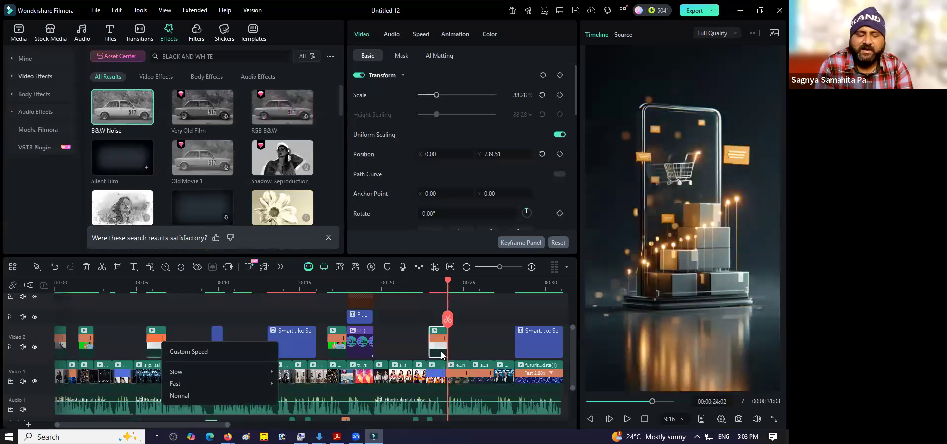
# Undo the pasted video clip and the pasted title, and return to the shortcuts page in Adobe Acrobat
pyautogui.hotkey('ctrl', 'z')
pyautogui.hotkey('ctrl', 'z')
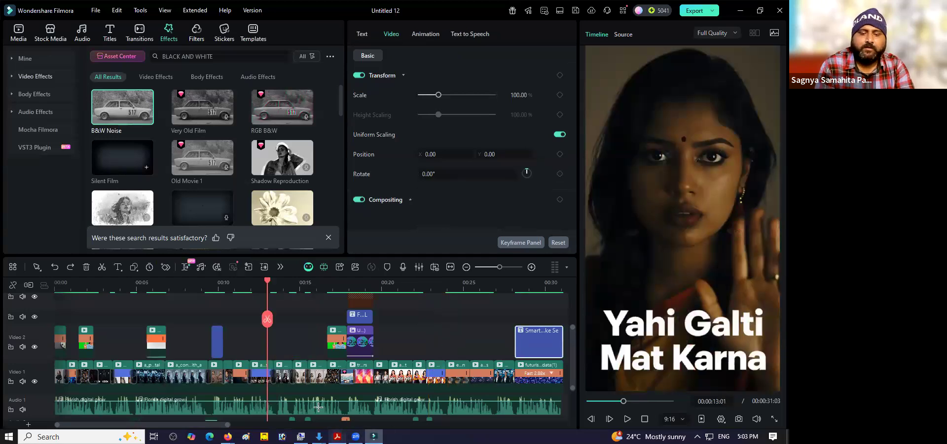
pyautogui.hotkey('alt', 'Tab')
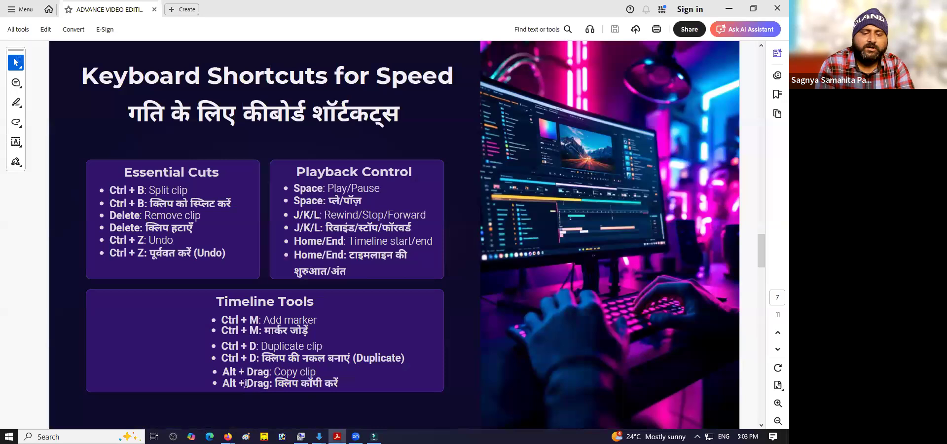